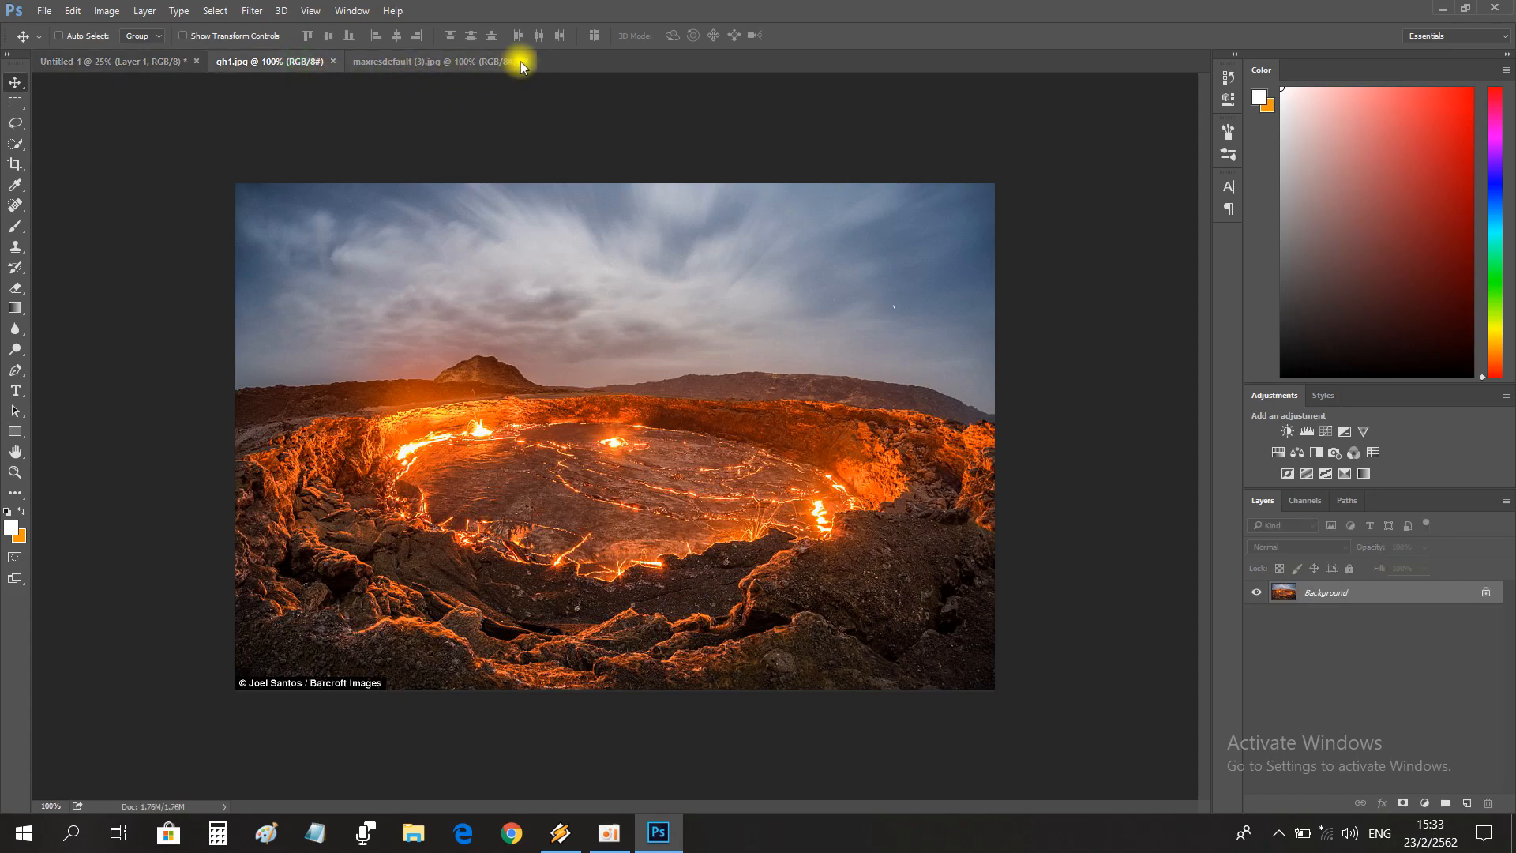
Bring the lava crater picture into Untitled-1 and stretch it across the canvas's full width down to the lower edge.
{"action": "left_click_drag", "start_coordinate": [113, 55], "coordinate": [164, 693]}
{"action": "key", "text": "ctrl+t"}
{"action": "left_click_drag", "start_coordinate": [237, 629], "coordinate": [1184, 309]}
{"action": "key", "text": "Return"}
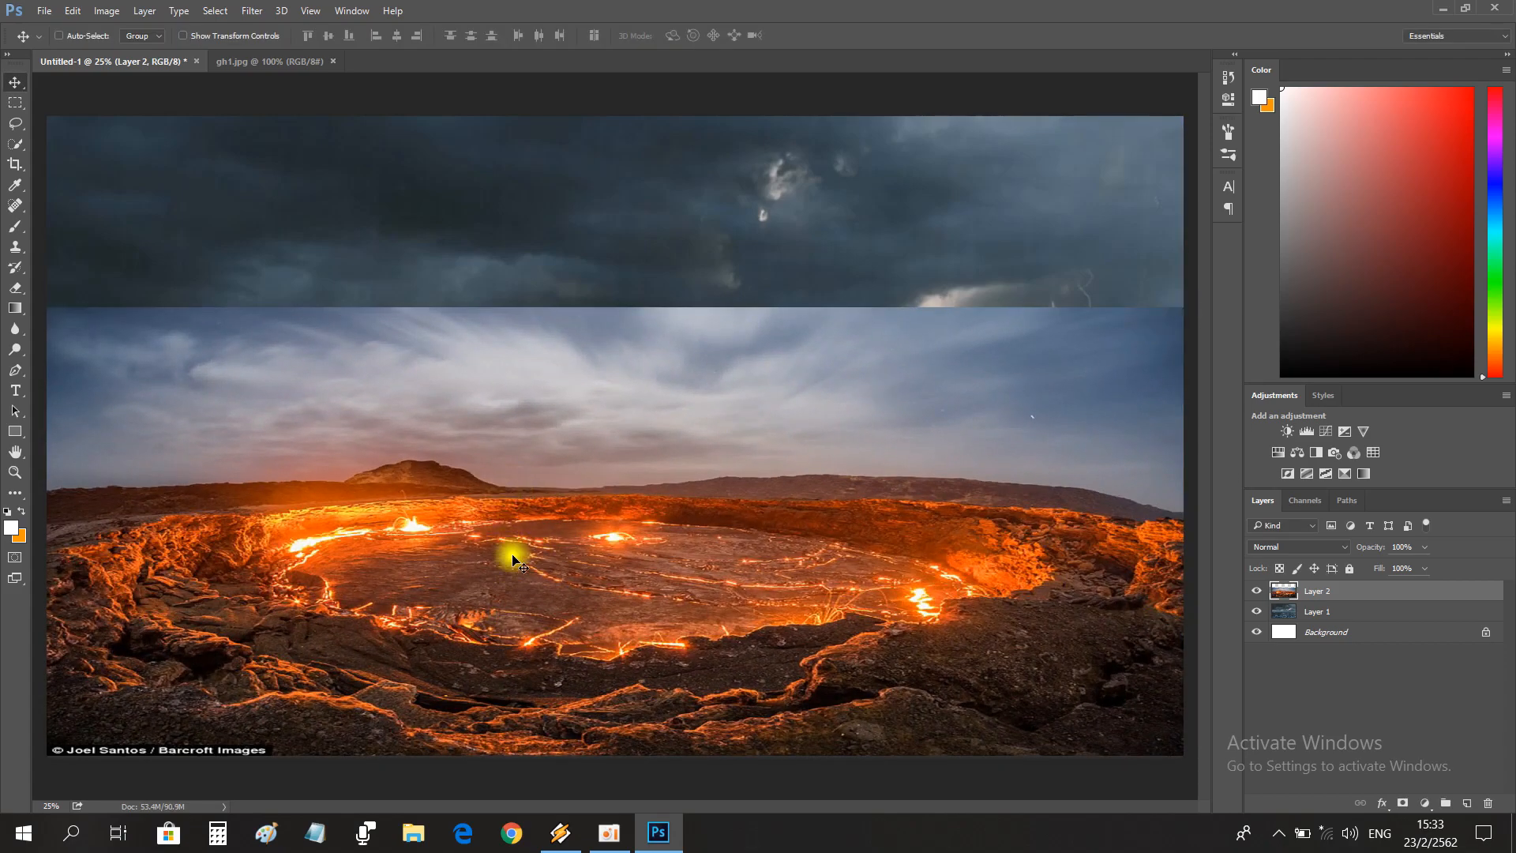
{"action": "key", "text": "ctrl+t"}
{"action": "left_click_drag", "start_coordinate": [616, 757], "coordinate": [616, 765]}
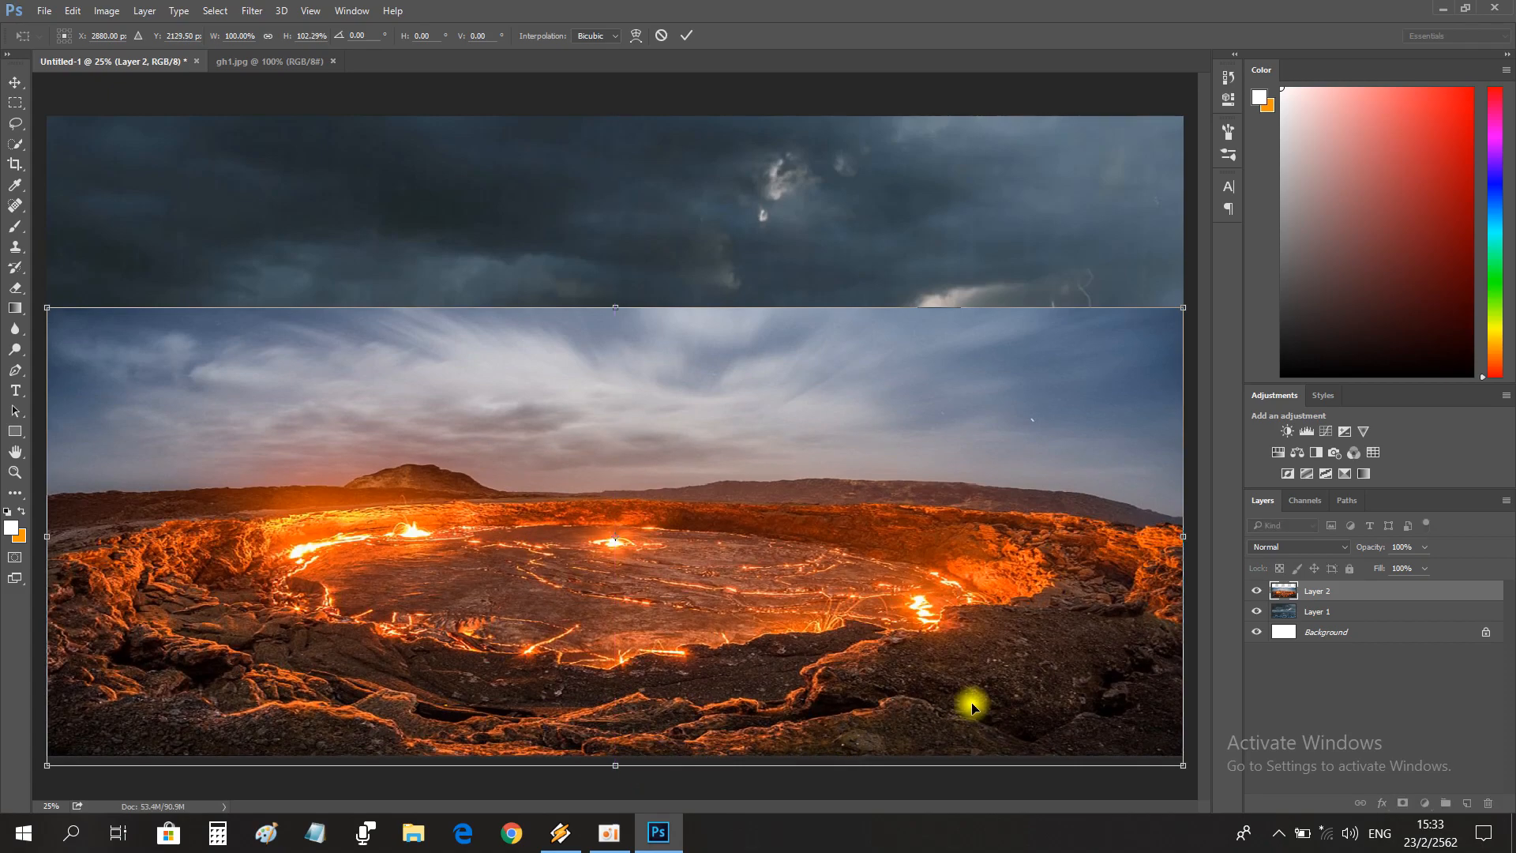
{"action": "key", "text": "Return"}
Erase the crater layer's sky up to the horizon with a soft eraser to reveal the storm clouds, comparing layer visibility.
{"action": "key", "text": "e"}
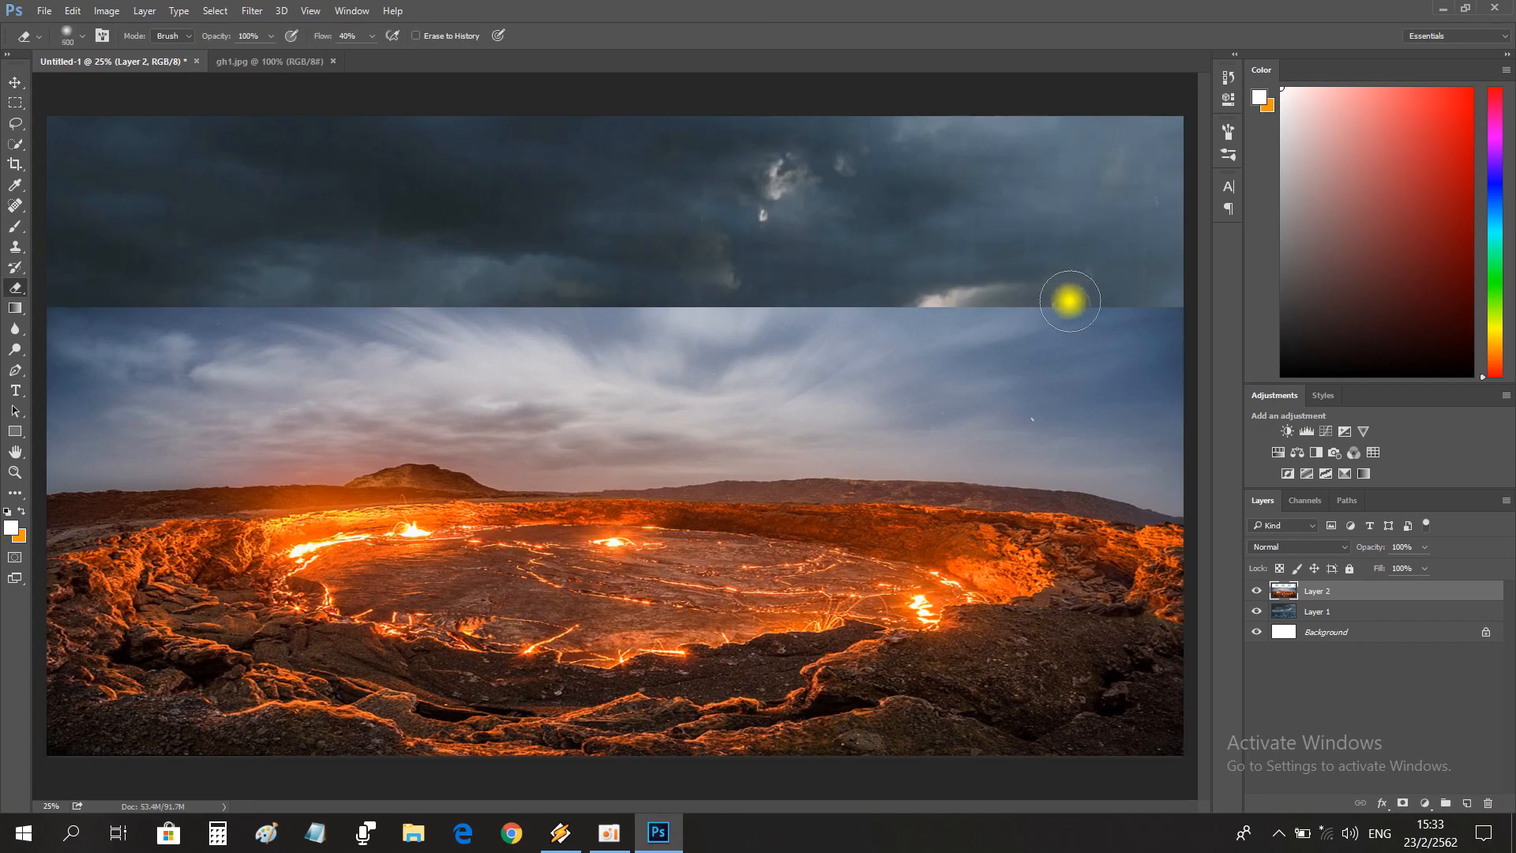
{"action": "mouse_move", "coordinate": [1144, 312]}
{"action": "left_mouse_down"}
{"action": "mouse_move", "coordinate": [1184, 328]}
{"action": "mouse_move", "coordinate": [1076, 307]}
{"action": "mouse_move", "coordinate": [392, 318]}
{"action": "mouse_move", "coordinate": [495, 284]}
{"action": "mouse_move", "coordinate": [17, 323]}
{"action": "mouse_move", "coordinate": [116, 378]}
{"action": "mouse_move", "coordinate": [384, 383]}
{"action": "mouse_move", "coordinate": [330, 349]}
{"action": "mouse_move", "coordinate": [315, 383]}
{"action": "mouse_move", "coordinate": [942, 365]}
{"action": "mouse_move", "coordinate": [941, 396]}
{"action": "mouse_move", "coordinate": [1264, 410]}
{"action": "mouse_move", "coordinate": [1279, 434]}
{"action": "mouse_move", "coordinate": [1149, 406]}
{"action": "mouse_move", "coordinate": [1222, 458]}
{"action": "mouse_move", "coordinate": [1192, 468]}
{"action": "mouse_move", "coordinate": [1043, 417]}
{"action": "mouse_move", "coordinate": [837, 423]}
{"action": "mouse_move", "coordinate": [964, 430]}
{"action": "mouse_move", "coordinate": [766, 409]}
{"action": "mouse_move", "coordinate": [558, 442]}
{"action": "mouse_move", "coordinate": [429, 401]}
{"action": "mouse_move", "coordinate": [255, 421]}
{"action": "mouse_move", "coordinate": [43, 393]}
{"action": "mouse_move", "coordinate": [223, 424]}
{"action": "left_mouse_up"}
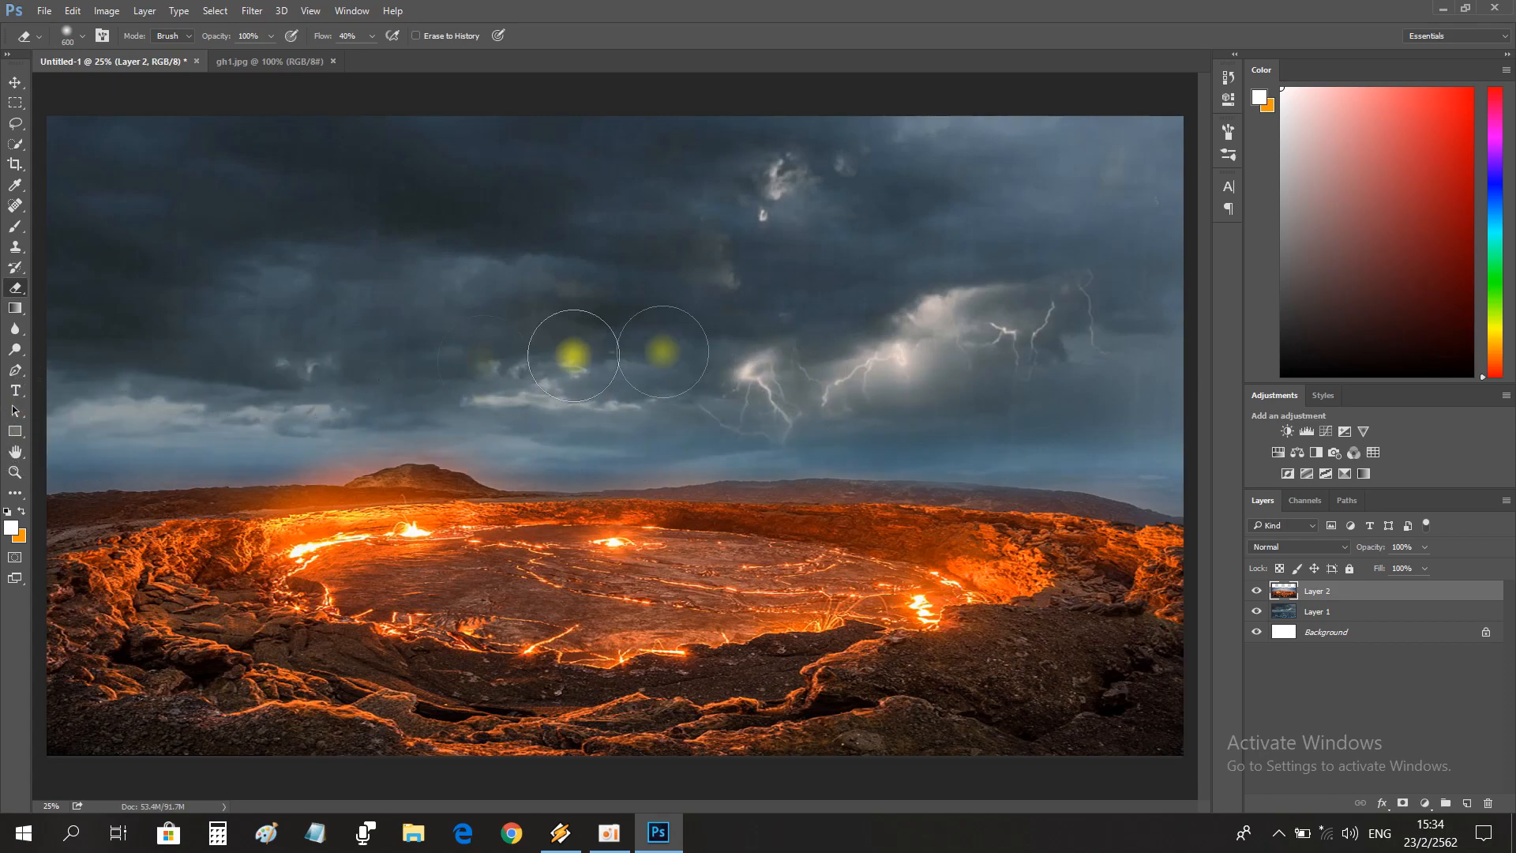
{"action": "left_click", "coordinate": [1256, 591]}
{"action": "left_click", "coordinate": [1259, 592]}
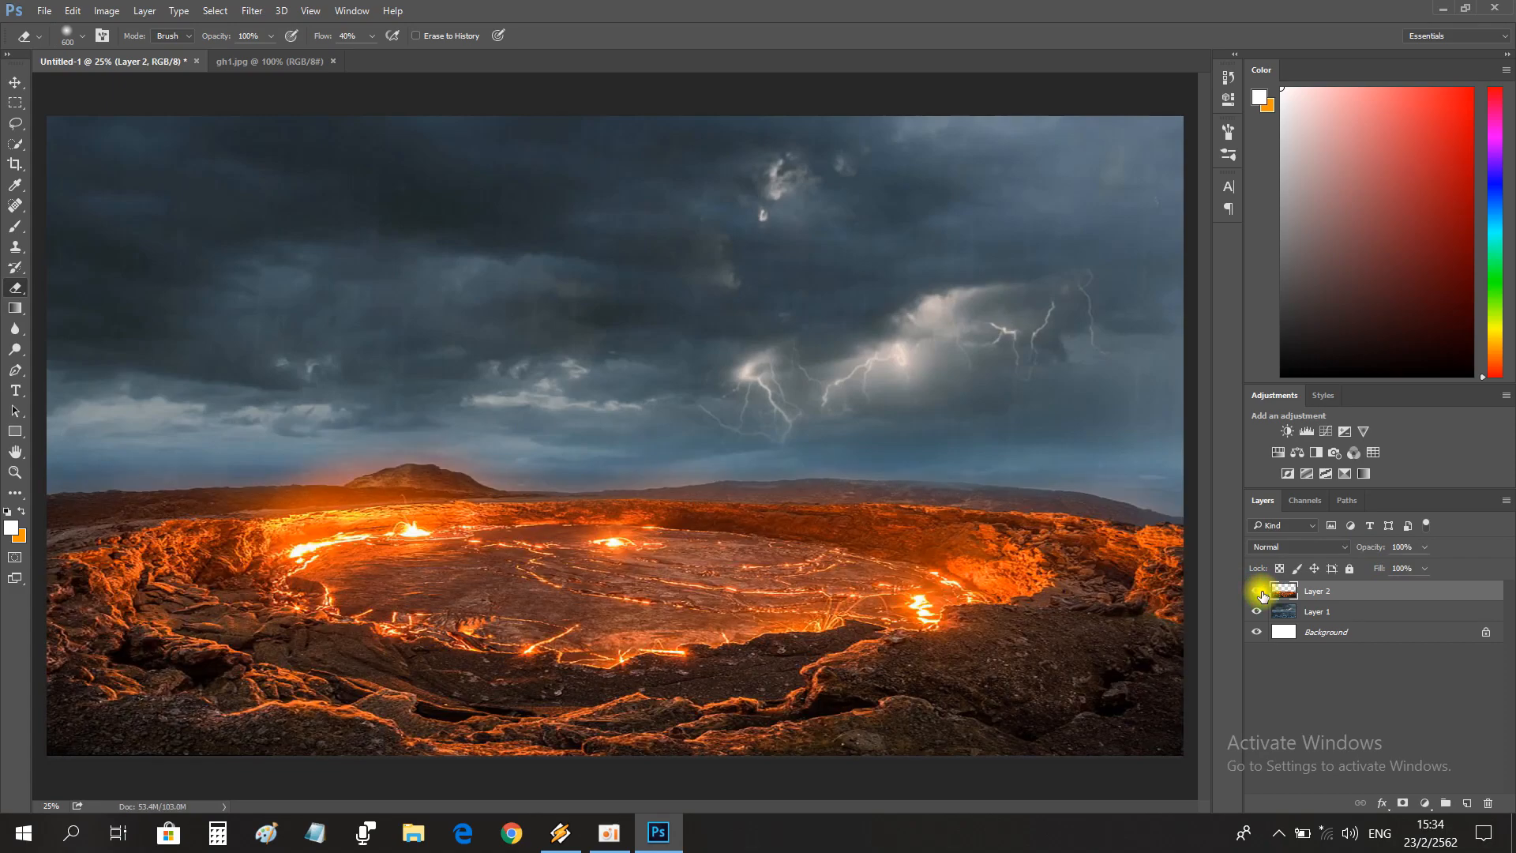
{"action": "left_click", "coordinate": [1257, 613]}
{"action": "left_click", "coordinate": [1254, 614]}
{"action": "left_click", "coordinate": [1254, 614]}
{"action": "left_click", "coordinate": [1254, 615]}
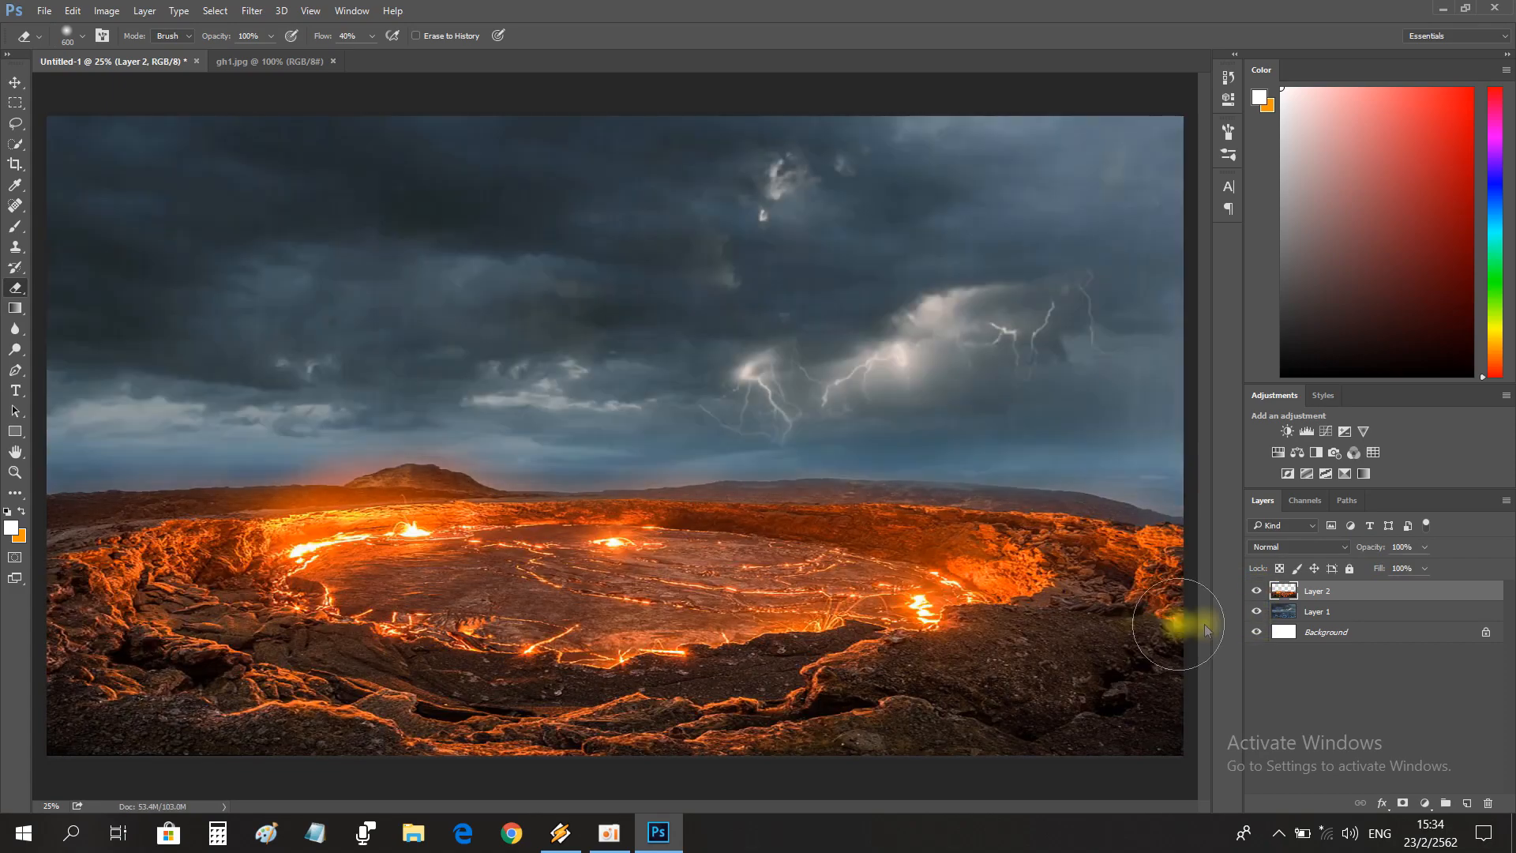
Close gh1.jpg and open chad-madden-164800-unsplash.jpg.
{"action": "left_click", "coordinate": [15, 471]}
{"action": "mouse_move", "coordinate": [614, 480]}
{"action": "left_mouse_down"}
{"action": "mouse_move", "coordinate": [592, 481]}
{"action": "mouse_move", "coordinate": [614, 480]}
{"action": "left_mouse_up"}
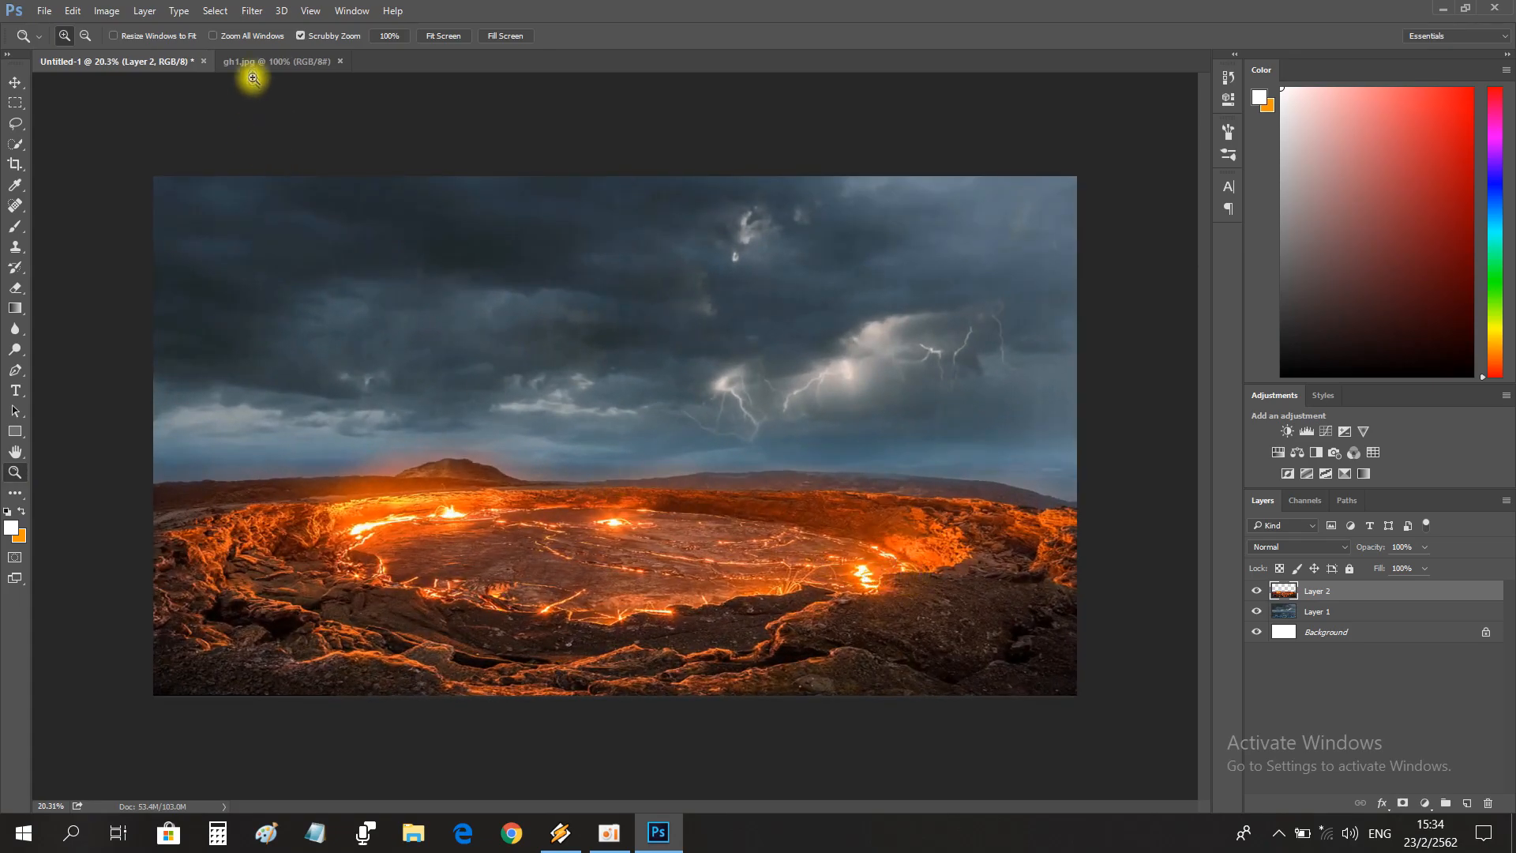
{"action": "left_click", "coordinate": [277, 61]}
{"action": "left_click", "coordinate": [340, 61]}
{"action": "left_click", "coordinate": [44, 10]}
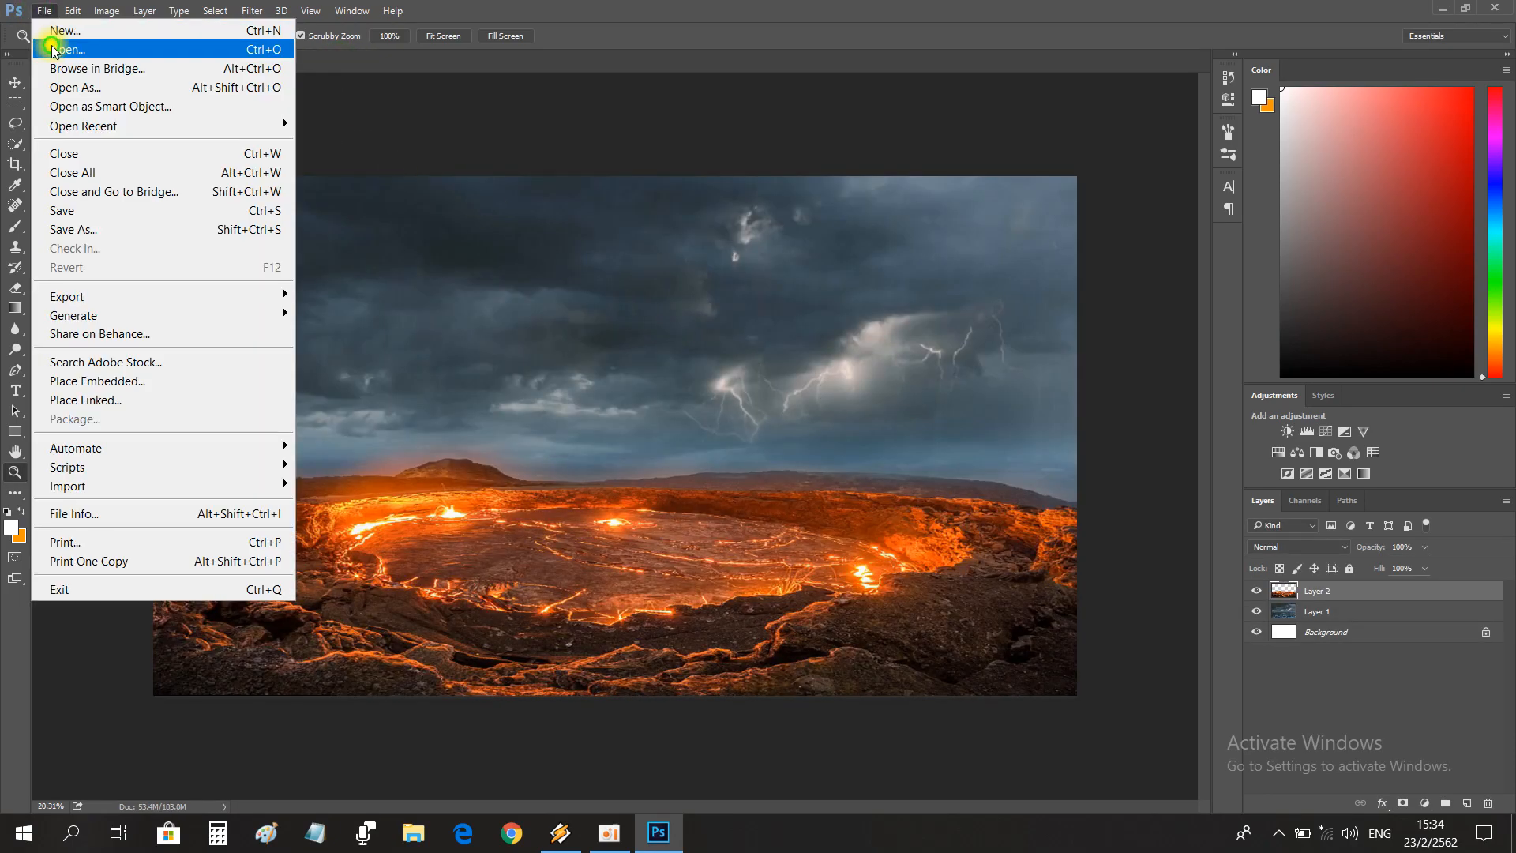
{"action": "left_click", "coordinate": [55, 49]}
{"action": "double_click", "coordinate": [230, 166]}
Copy the rock ledge beside the seated woman into Untitled-1 using a quick selection and close the source photo.
{"action": "key", "text": "w"}
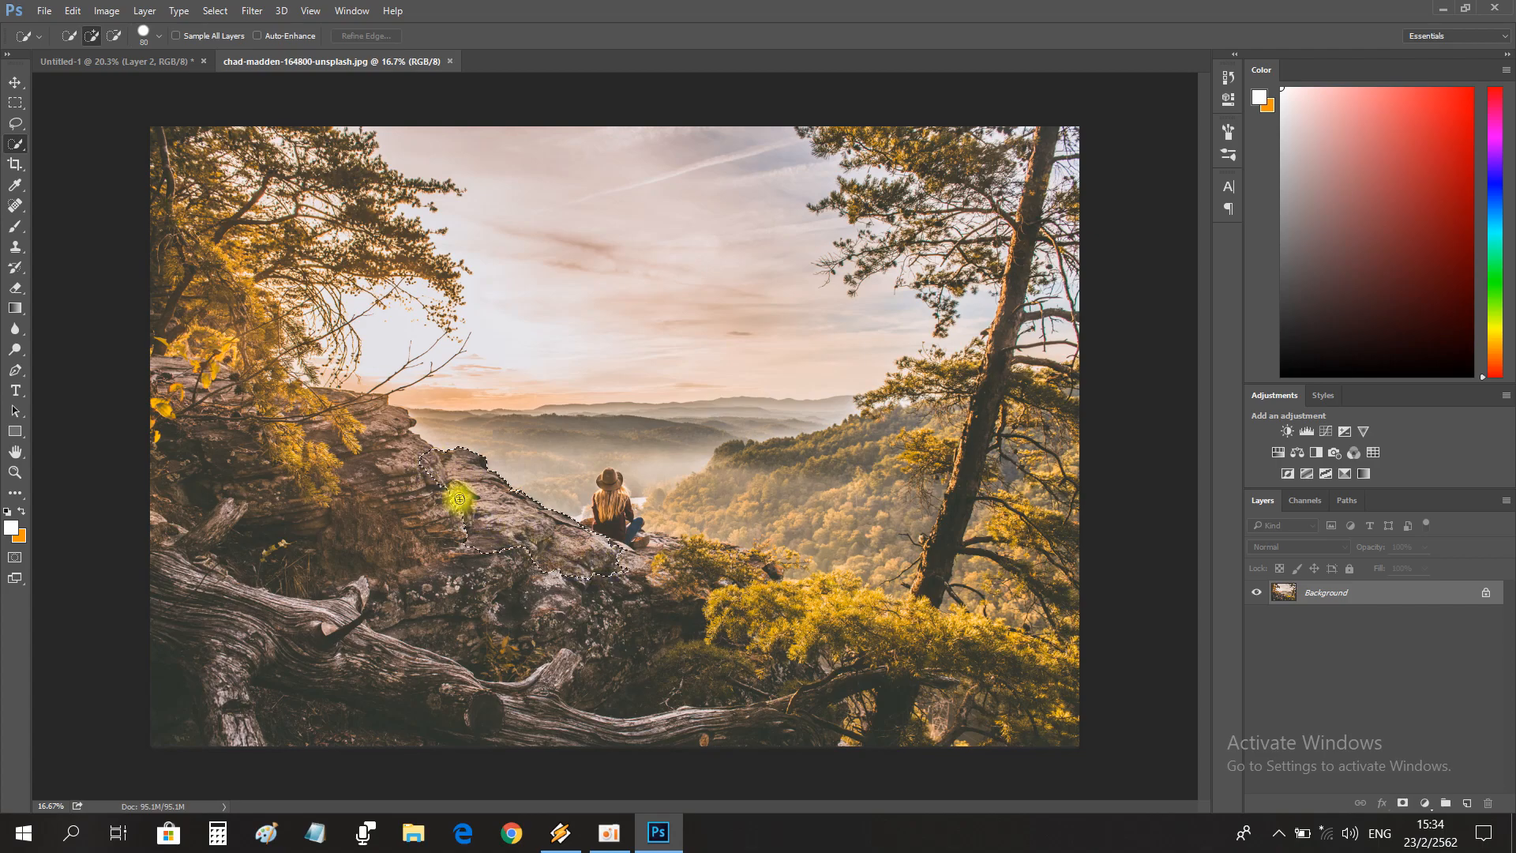
{"action": "key", "text": "v"}
{"action": "mouse_move", "coordinate": [500, 514]}
{"action": "left_mouse_down"}
{"action": "mouse_move", "coordinate": [163, 57]}
{"action": "mouse_move", "coordinate": [508, 525]}
{"action": "left_mouse_up"}
{"action": "left_click", "coordinate": [446, 62]}
Rotate, enlarge and flatten the rock ledge into a foreground strip along the canvas's lower edge.
{"action": "key", "text": "ctrl+t"}
{"action": "left_click_drag", "start_coordinate": [580, 391], "coordinate": [510, 341]}
{"action": "left_click_drag", "start_coordinate": [576, 497], "coordinate": [309, 649]}
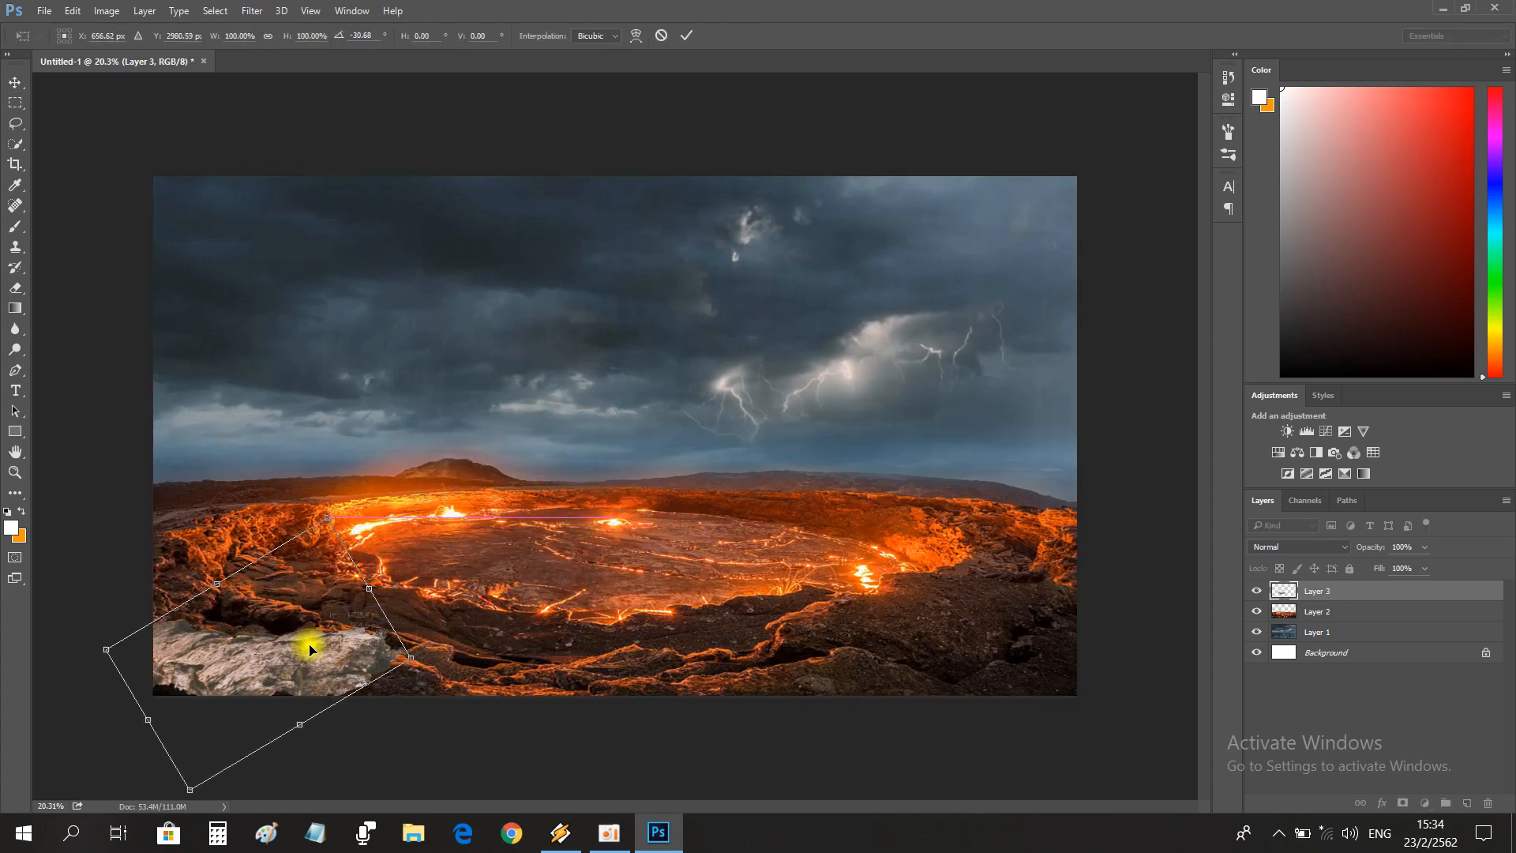
{"action": "left_click_drag", "start_coordinate": [408, 659], "coordinate": [1168, 694]}
{"action": "left_click_drag", "start_coordinate": [619, 636], "coordinate": [607, 625]}
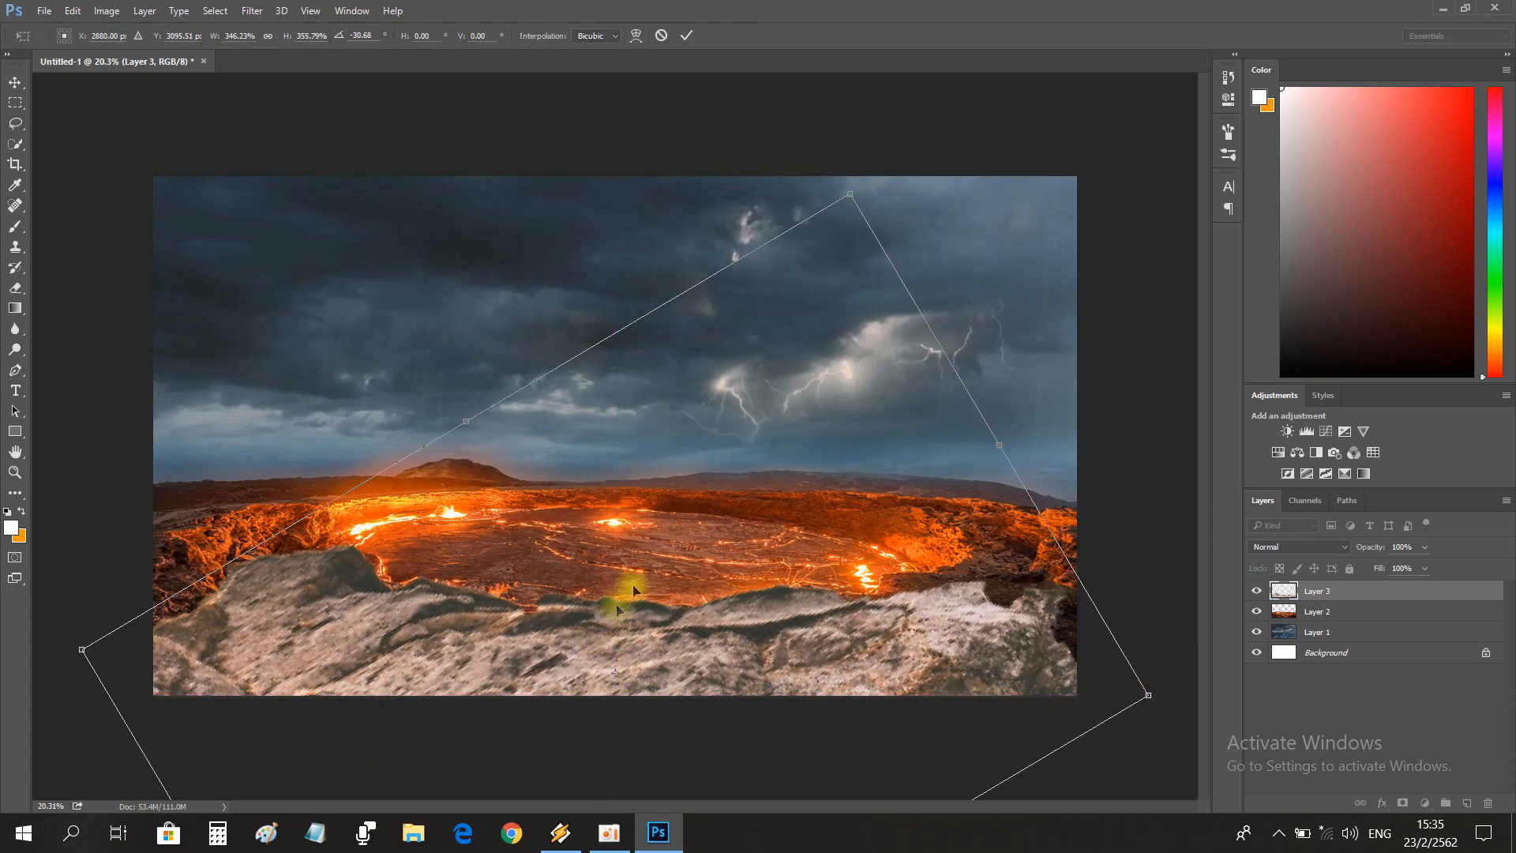
{"action": "left_click_drag", "start_coordinate": [851, 203], "coordinate": [799, 374]}
{"action": "left_click_drag", "start_coordinate": [644, 576], "coordinate": [662, 605]}
{"action": "left_click_drag", "start_coordinate": [815, 406], "coordinate": [778, 365]}
{"action": "key", "text": "Return"}
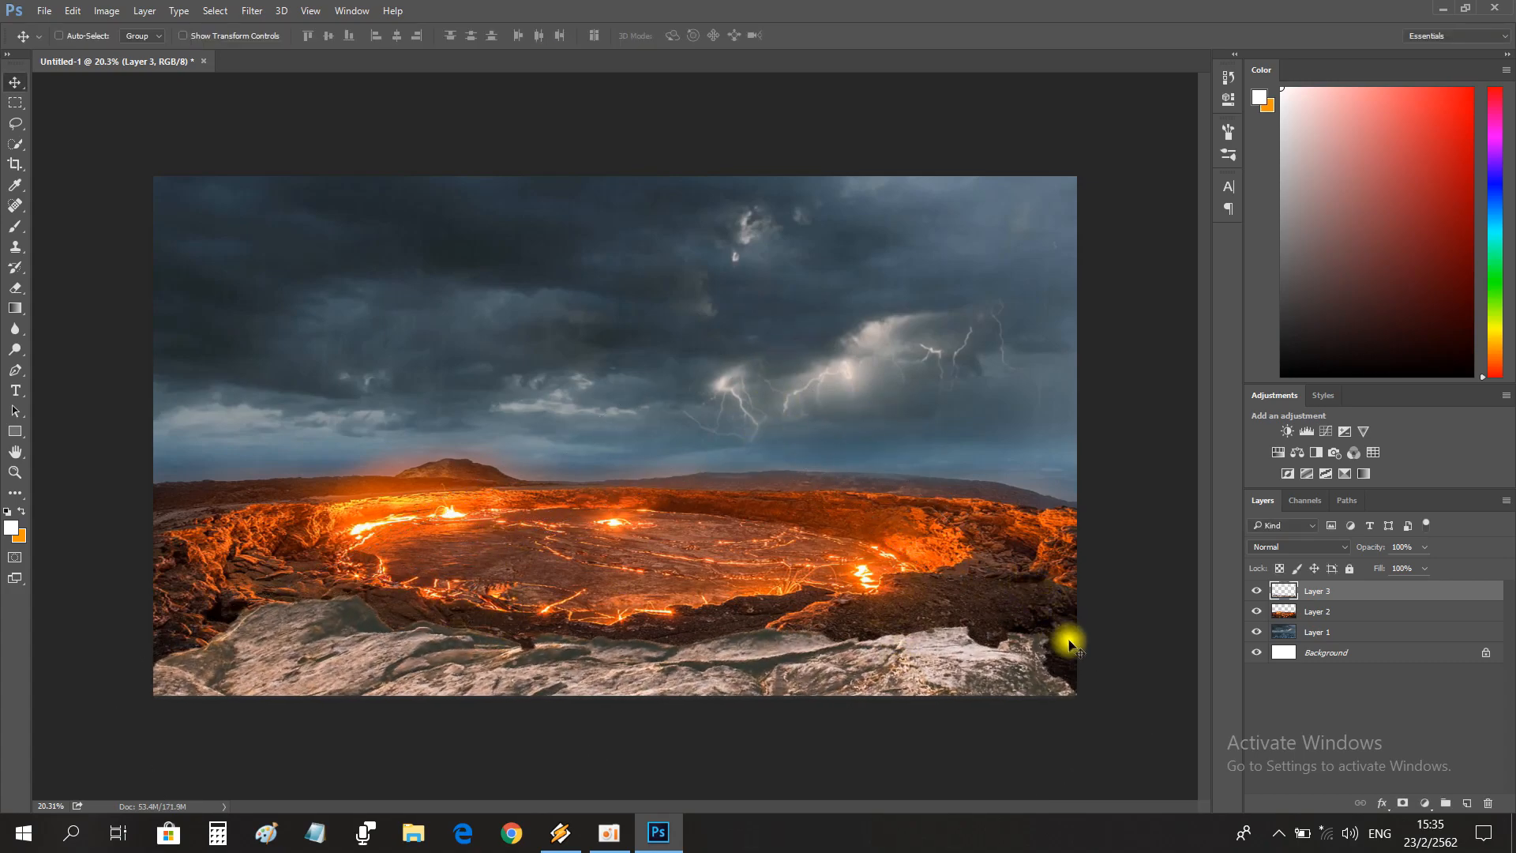
Widen the rock foreground past both canvas sides and lower its upper edge slightly.
{"action": "key", "text": "ctrl+t"}
{"action": "left_click_drag", "start_coordinate": [1144, 765], "coordinate": [1166, 762]}
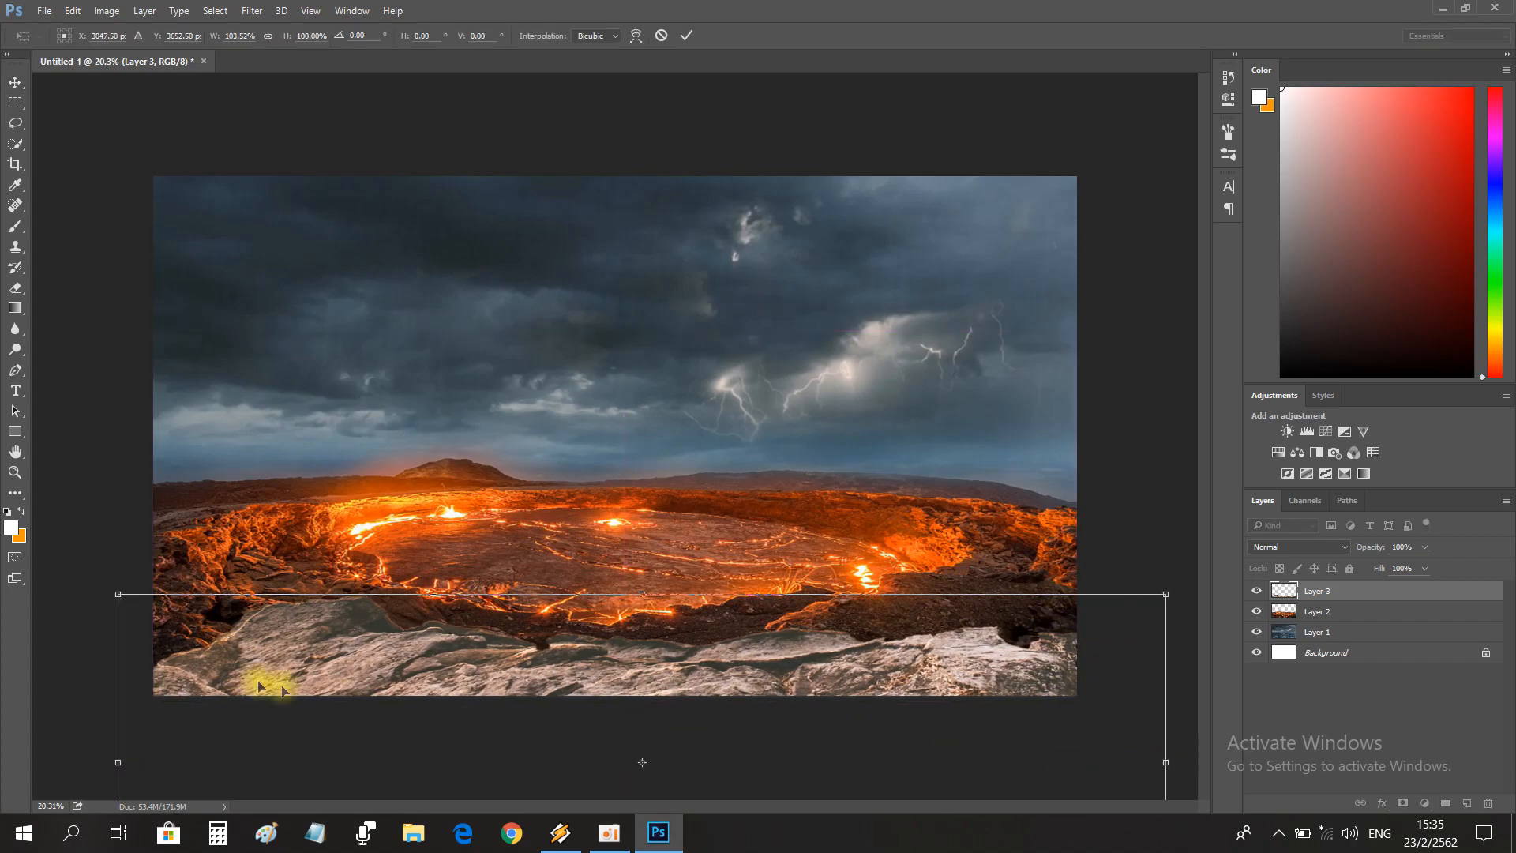
{"action": "left_click_drag", "start_coordinate": [116, 759], "coordinate": [106, 759]}
{"action": "mouse_move", "coordinate": [641, 594]}
{"action": "left_mouse_down"}
{"action": "mouse_move", "coordinate": [641, 559]}
{"action": "mouse_move", "coordinate": [636, 591]}
{"action": "mouse_move", "coordinate": [667, 552]}
{"action": "mouse_move", "coordinate": [610, 555]}
{"action": "mouse_move", "coordinate": [612, 616]}
{"action": "mouse_move", "coordinate": [623, 603]}
{"action": "left_mouse_up"}
{"action": "key", "text": "Return"}
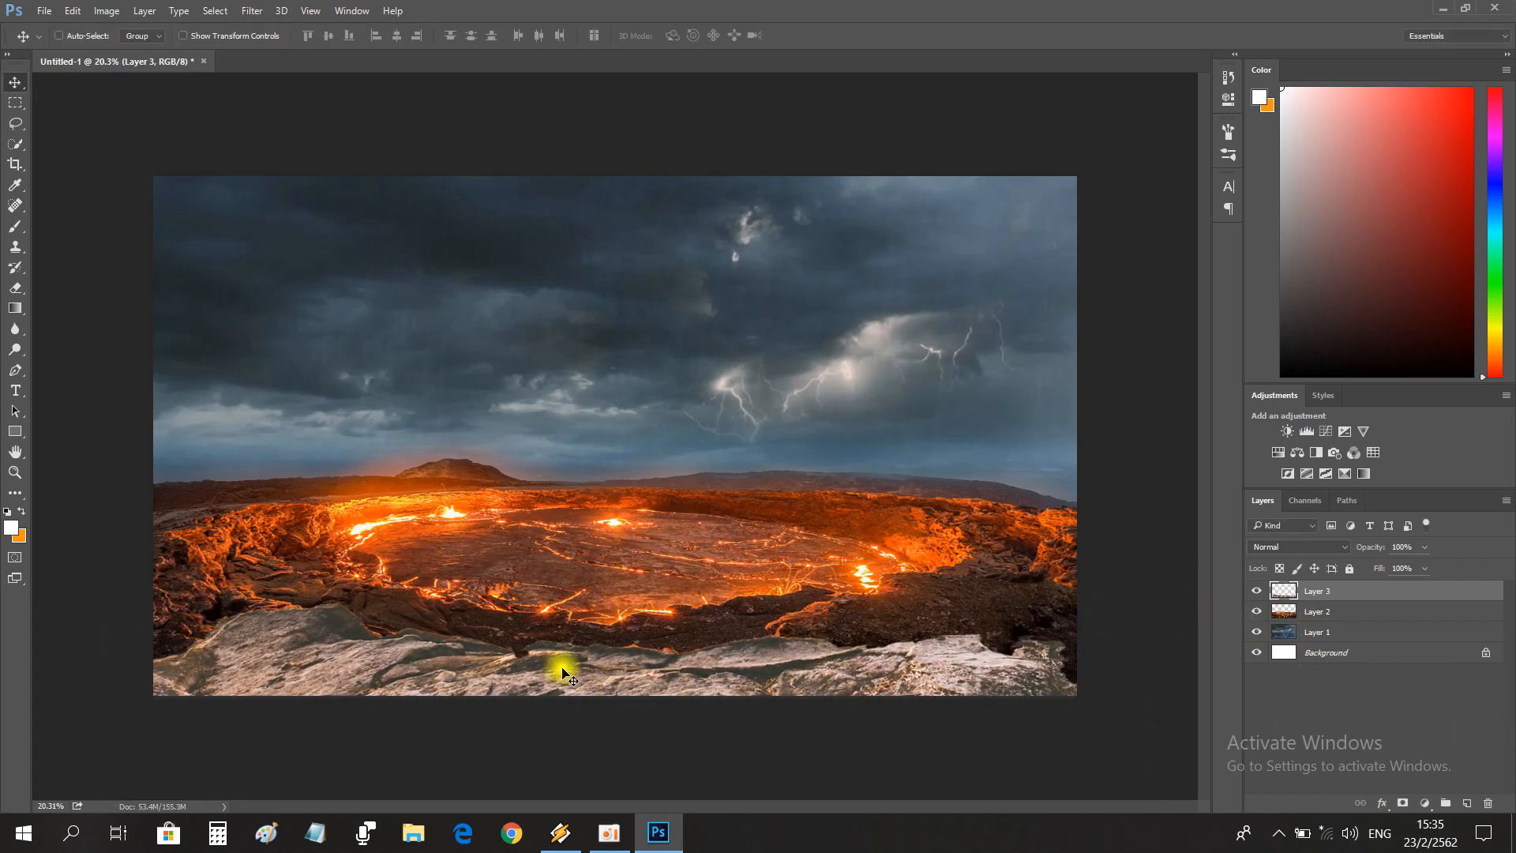
{"action": "key", "text": "ctrl+t"}
{"action": "key", "text": "Return"}
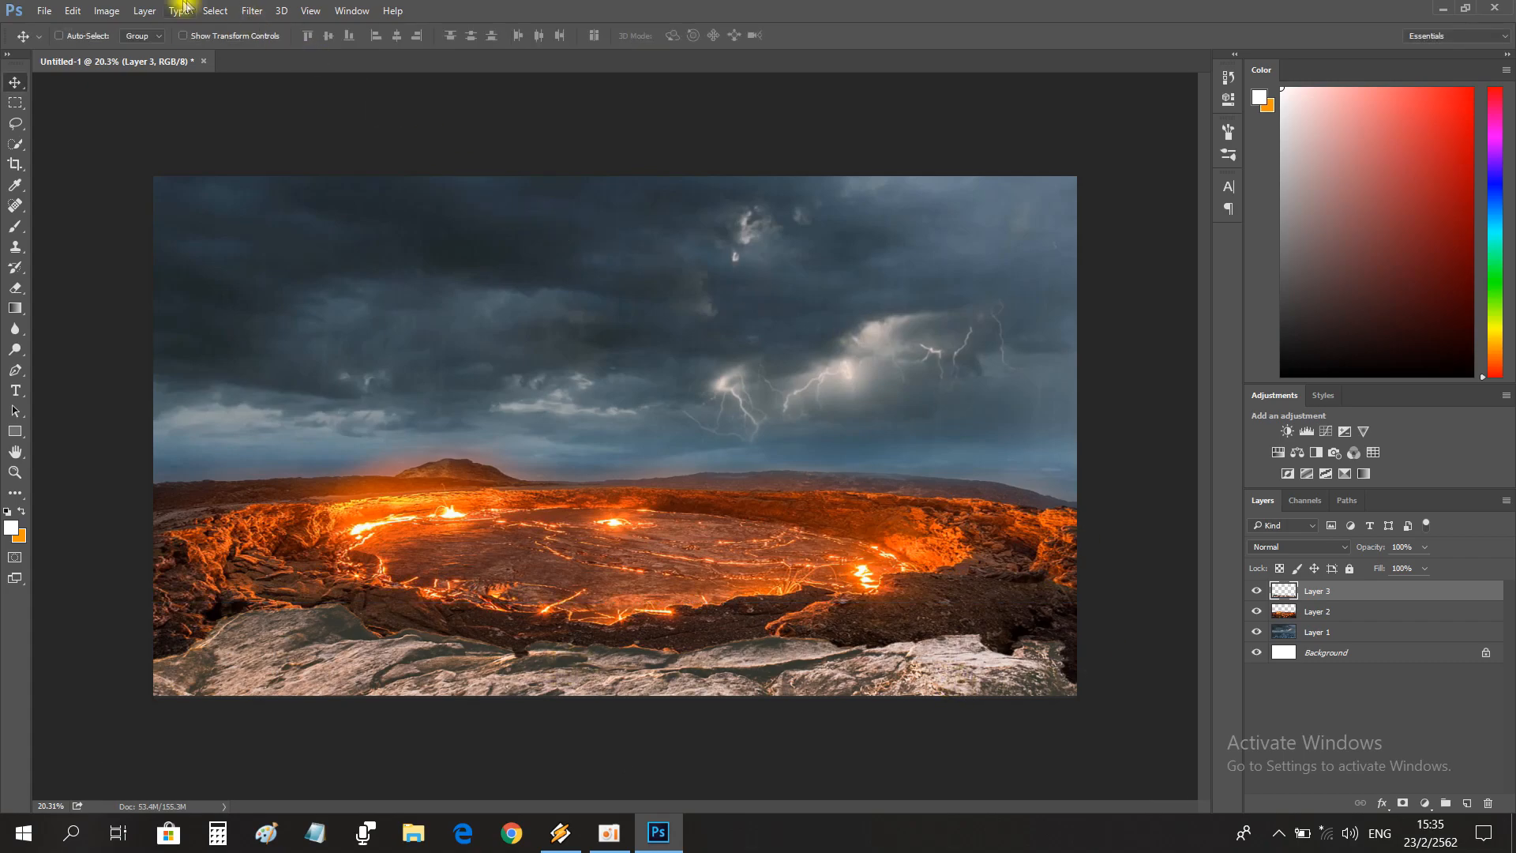
Darken and enrich the rock foreground with Hue/Saturation, using lightness -30 and saturation +38.
{"action": "left_click", "coordinate": [106, 11]}
{"action": "mouse_move", "coordinate": [135, 58]}
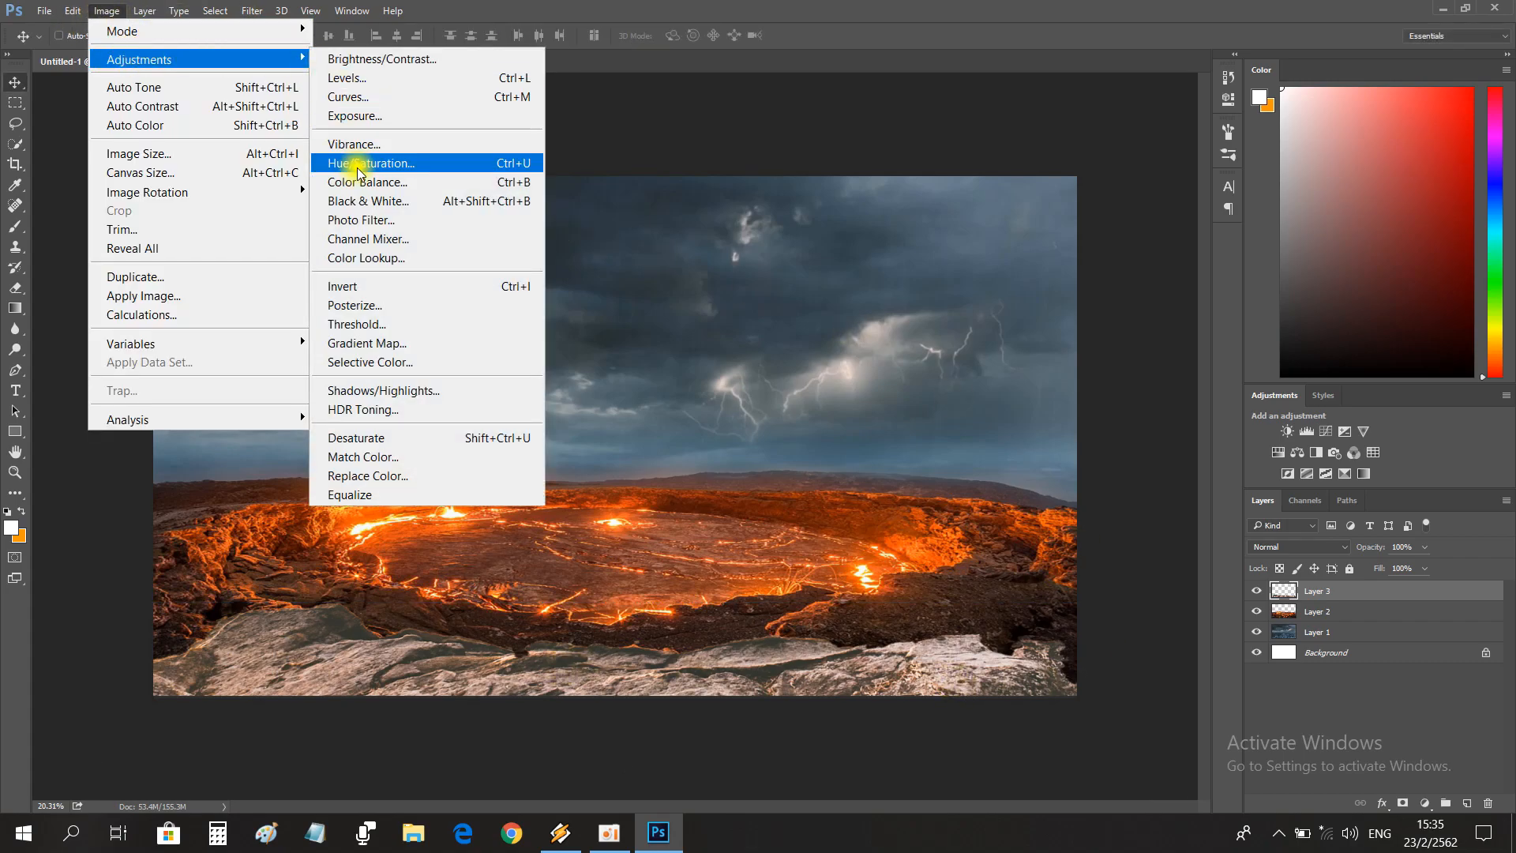
{"action": "left_click", "coordinate": [529, 159]}
{"action": "left_click_drag", "start_coordinate": [999, 355], "coordinate": [976, 354]}
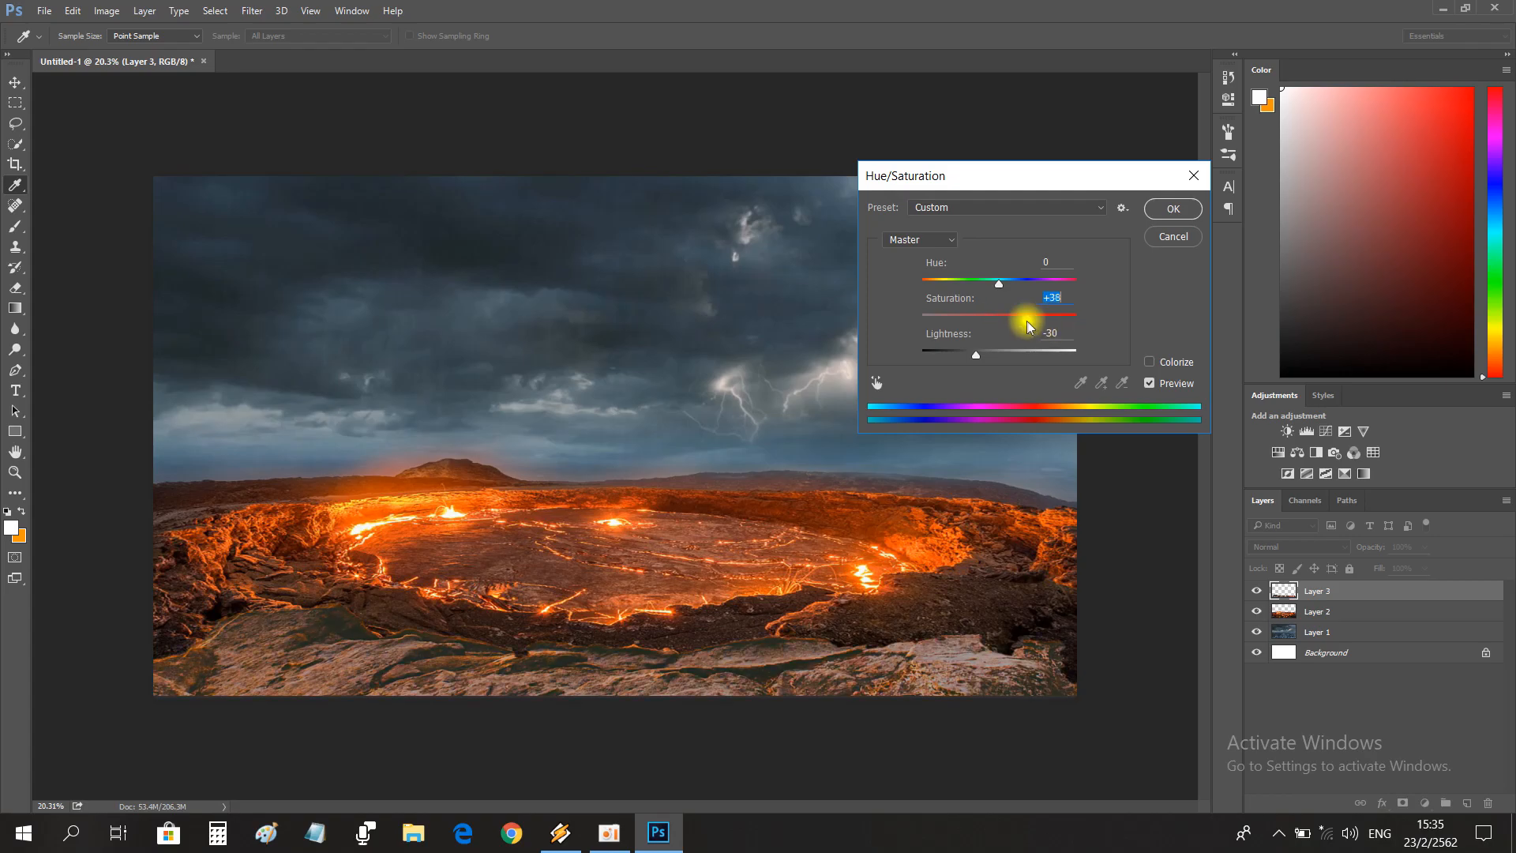
{"action": "left_click", "coordinate": [1166, 240]}
Open the muscular man picture and move the man into the volcano composition as a new layer.
{"action": "key", "text": "z"}
{"action": "mouse_move", "coordinate": [393, 648]}
{"action": "left_mouse_down"}
{"action": "mouse_move", "coordinate": [457, 642]}
{"action": "mouse_move", "coordinate": [399, 637]}
{"action": "left_mouse_up"}
{"action": "left_click", "coordinate": [46, 11]}
{"action": "left_click", "coordinate": [63, 49]}
{"action": "double_click", "coordinate": [903, 178]}
{"action": "key", "text": "v"}
{"action": "left_click_drag", "start_coordinate": [737, 250], "coordinate": [411, 269]}
Scale the man to about 79% of his height and narrow him slightly so his head and waist fit the canvas.
{"action": "key", "text": "ctrl+t"}
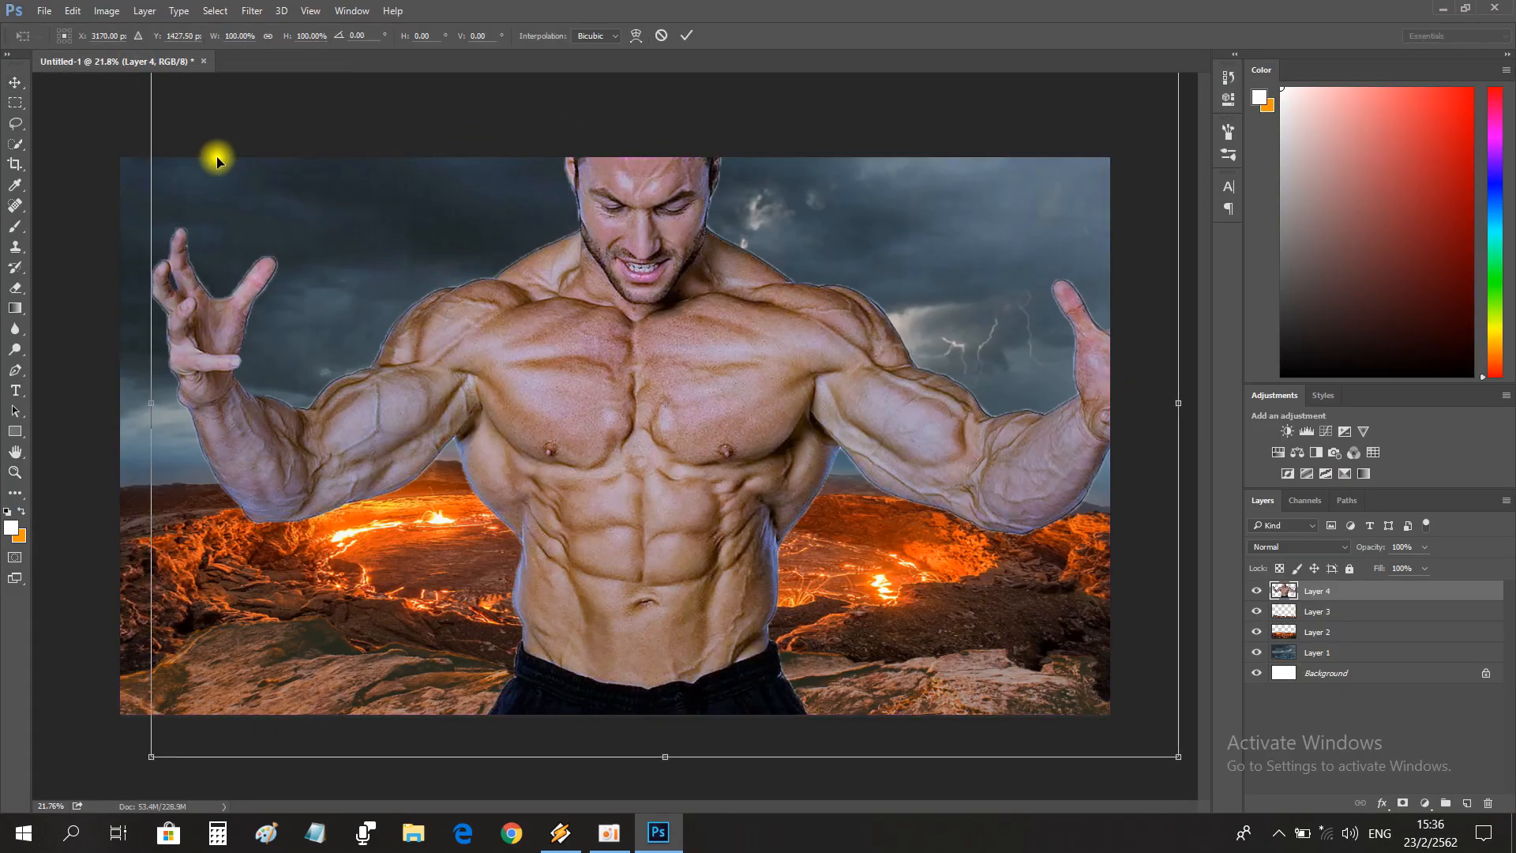
{"action": "left_click_drag", "start_coordinate": [1177, 756], "coordinate": [998, 694]}
{"action": "left_click_drag", "start_coordinate": [721, 458], "coordinate": [684, 541]}
{"action": "left_click_drag", "start_coordinate": [956, 257], "coordinate": [1034, 203]}
{"action": "left_click_drag", "start_coordinate": [833, 543], "coordinate": [844, 502]}
{"action": "left_click_drag", "start_coordinate": [635, 720], "coordinate": [636, 713]}
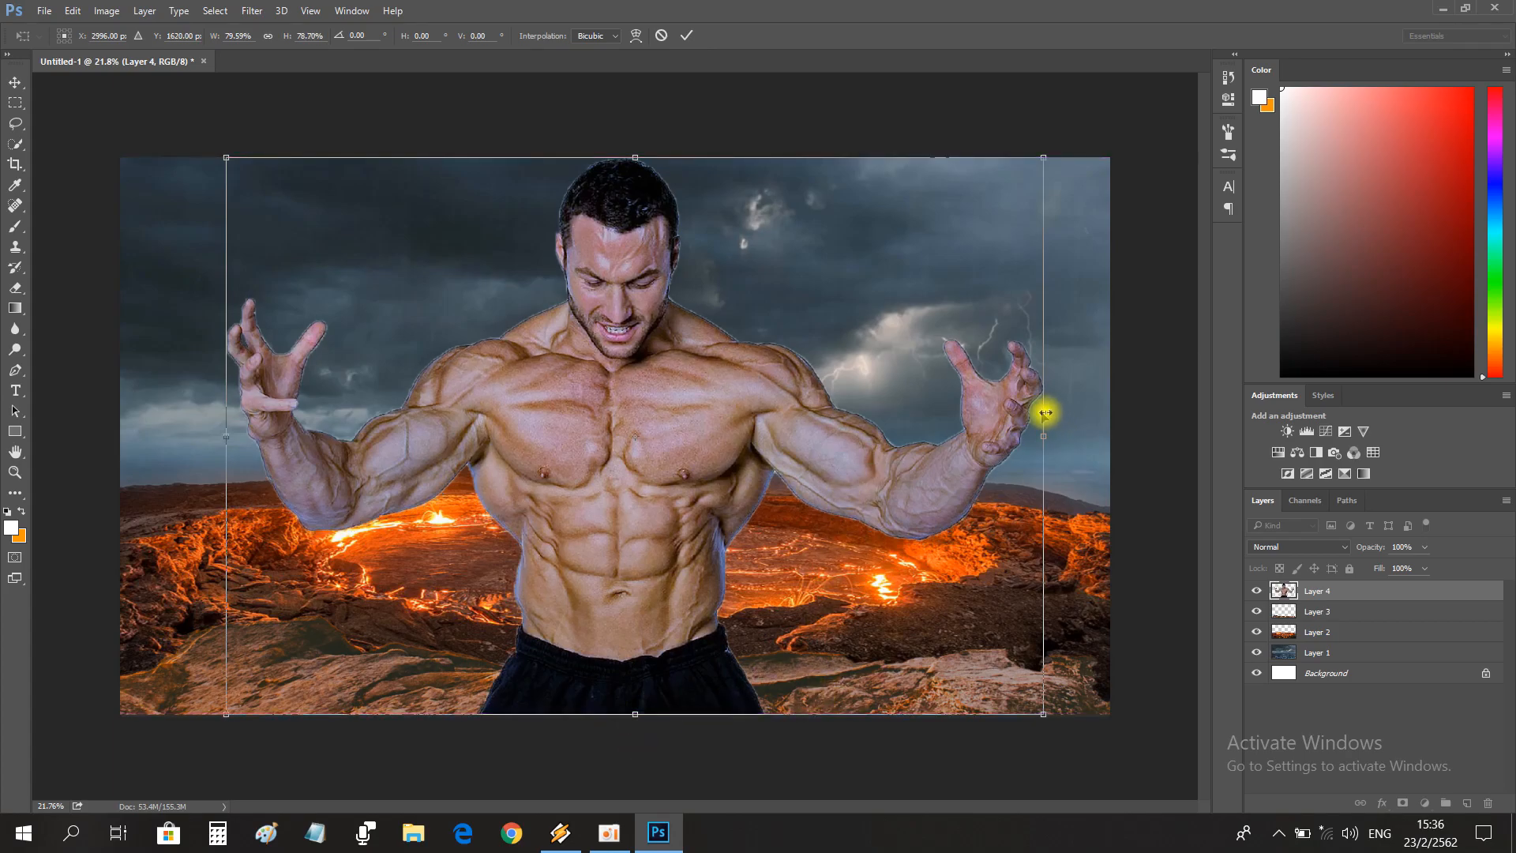
{"action": "left_click_drag", "start_coordinate": [1041, 436], "coordinate": [1019, 432]}
{"action": "key", "text": "Return"}
Shift the man slightly to the left within the composition.
{"action": "key", "text": "z"}
{"action": "left_click_drag", "start_coordinate": [749, 484], "coordinate": [720, 511]}
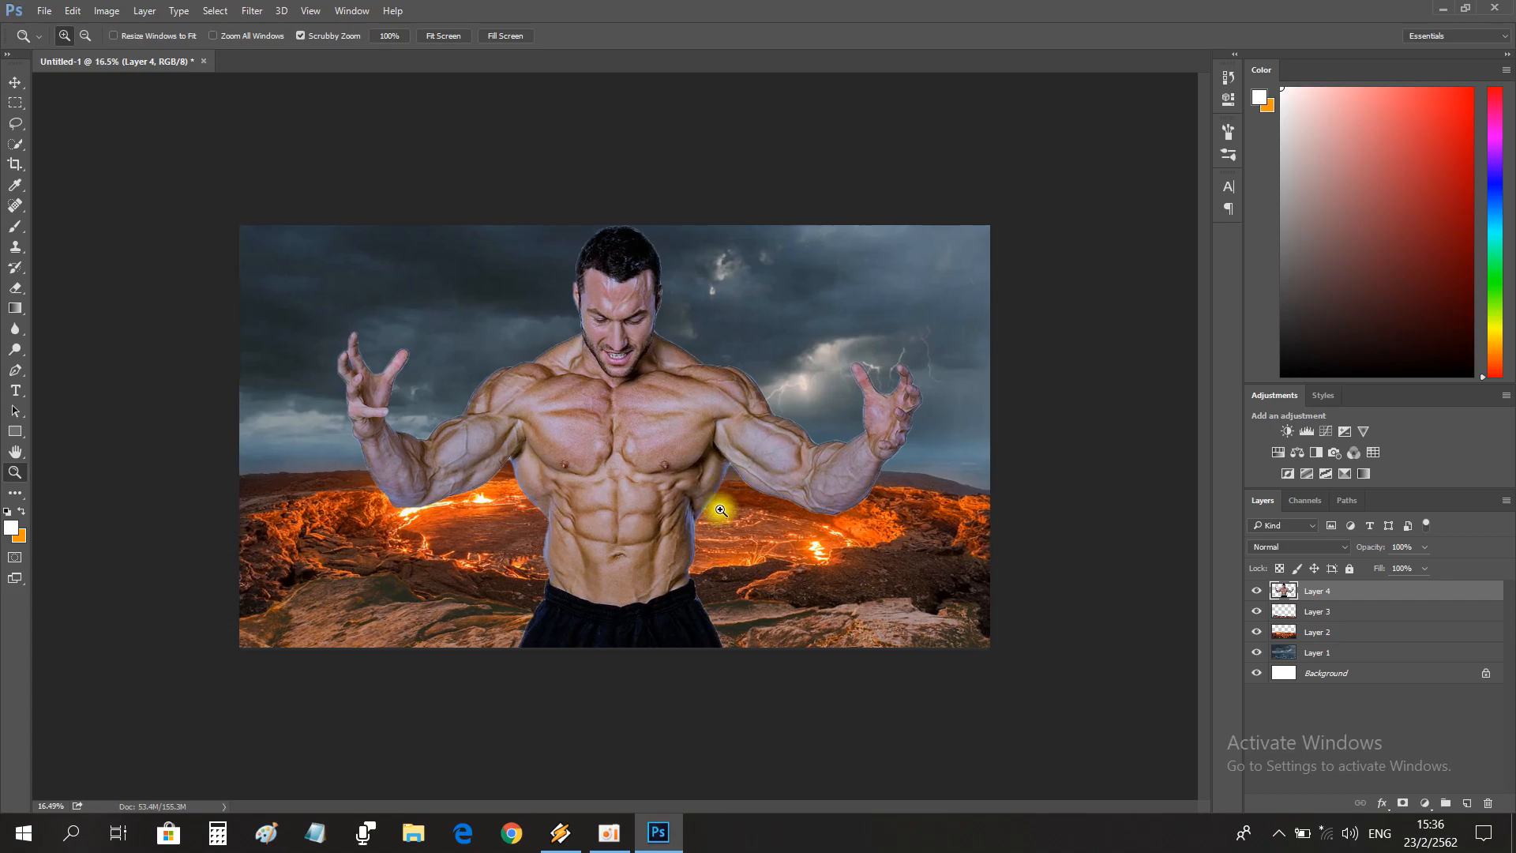
{"action": "key", "text": "v"}
{"action": "left_click_drag", "start_coordinate": [620, 490], "coordinate": [604, 491]}
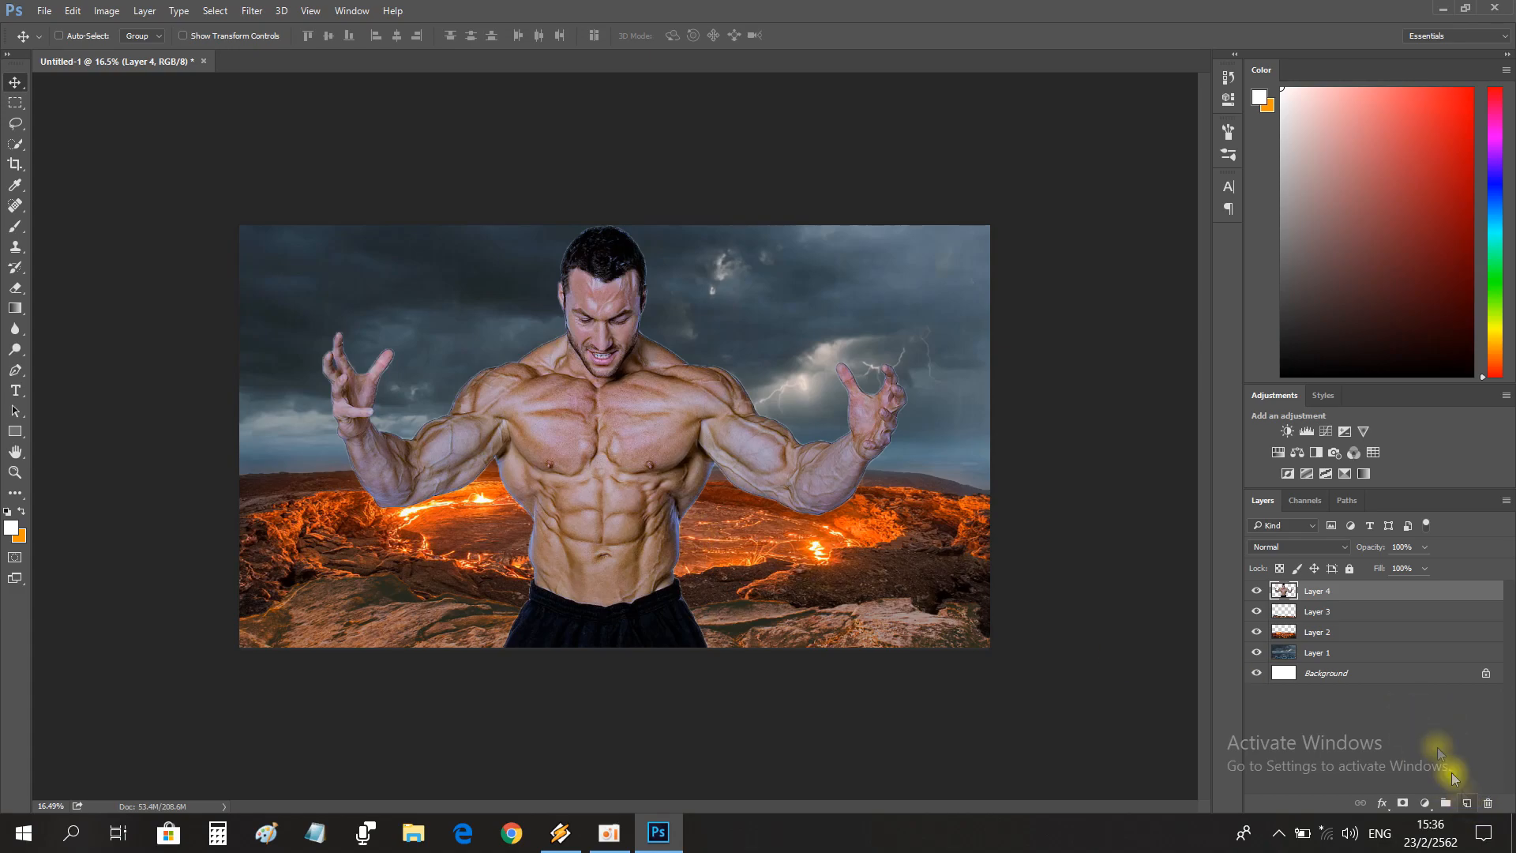
Hide Layers 1 to 4 and add a new empty layer directly above the Background.
{"action": "left_click_drag", "start_coordinate": [1257, 592], "coordinate": [1257, 652]}
{"action": "left_click", "coordinate": [1367, 673]}
{"action": "left_click", "coordinate": [1466, 803]}
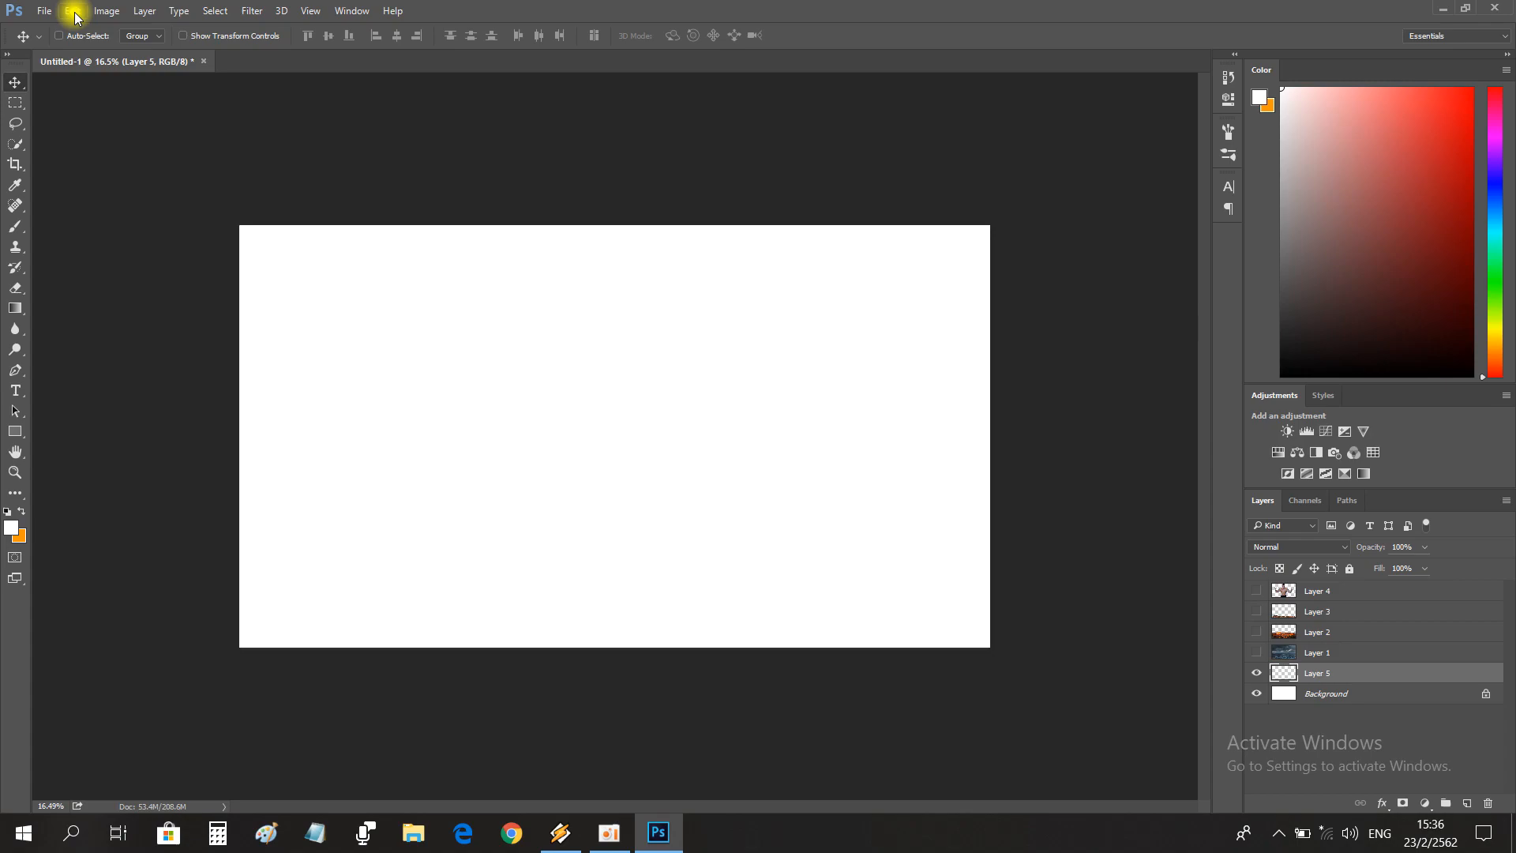
Render Clouds on the new layer with the current white and orange colours.
{"action": "left_click", "coordinate": [250, 10]}
{"action": "mouse_move", "coordinate": [377, 230]}
{"action": "mouse_move", "coordinate": [400, 323]}
{"action": "left_click", "coordinate": [550, 392]}
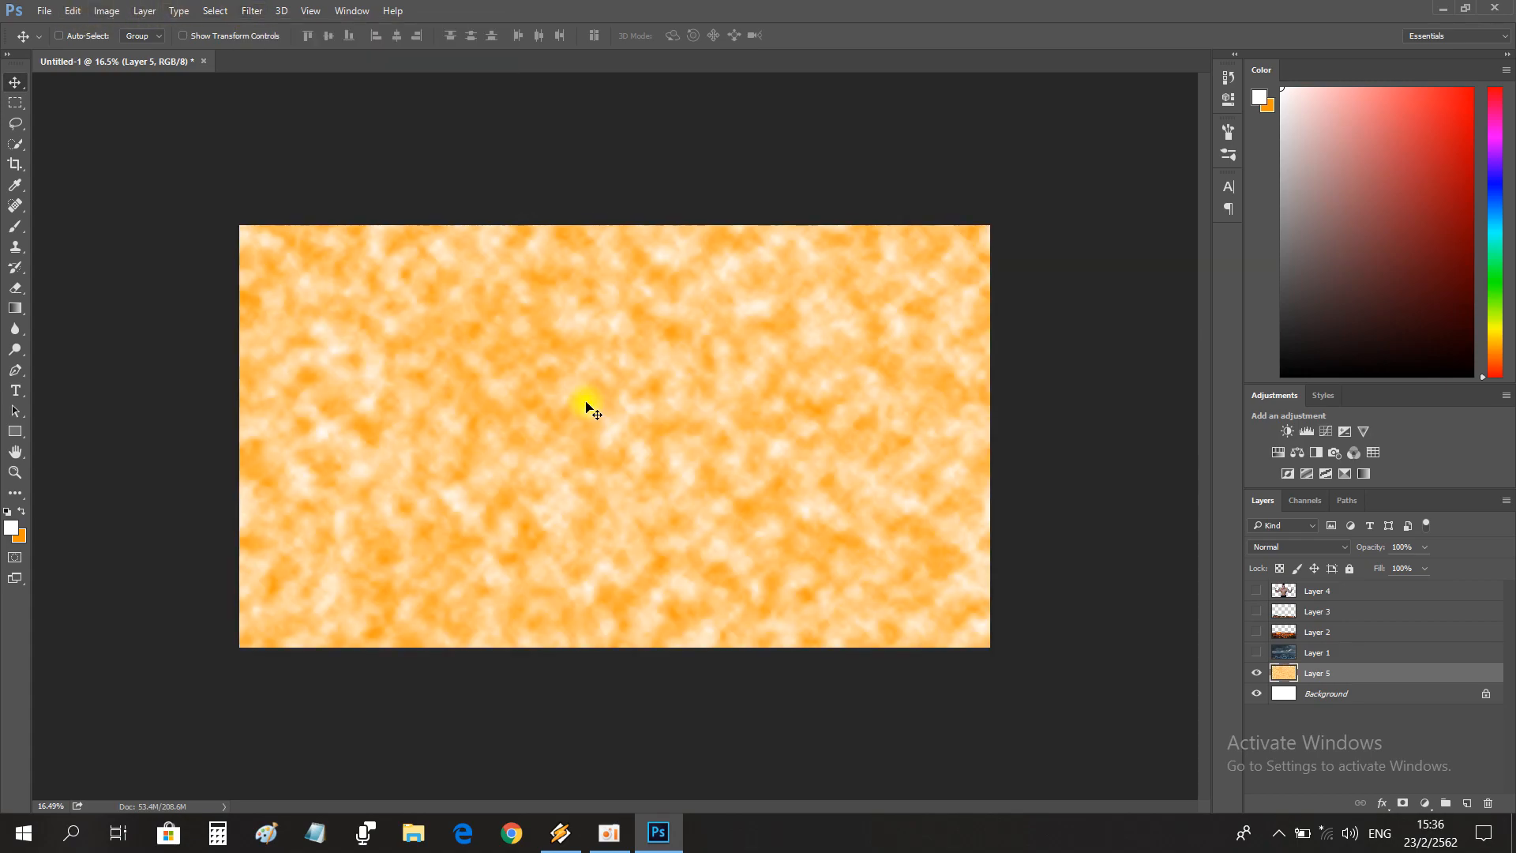
Set the background colour to black and render white-and-black Clouds on Layer 5.
{"action": "left_click", "coordinate": [26, 541]}
{"action": "left_click", "coordinate": [967, 204]}
{"action": "left_click", "coordinate": [251, 10]}
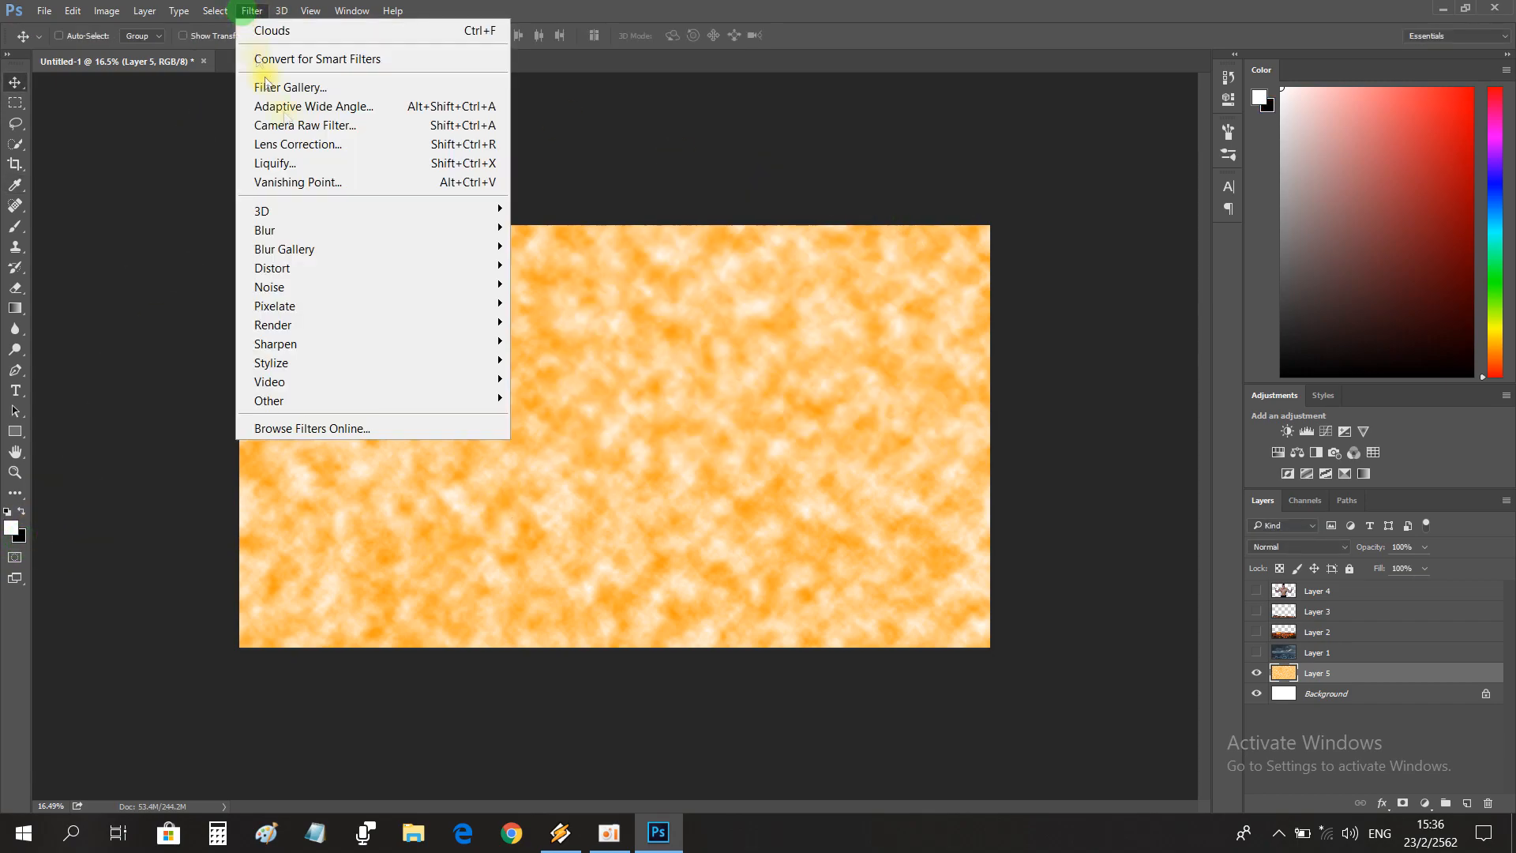
{"action": "mouse_move", "coordinate": [498, 326]}
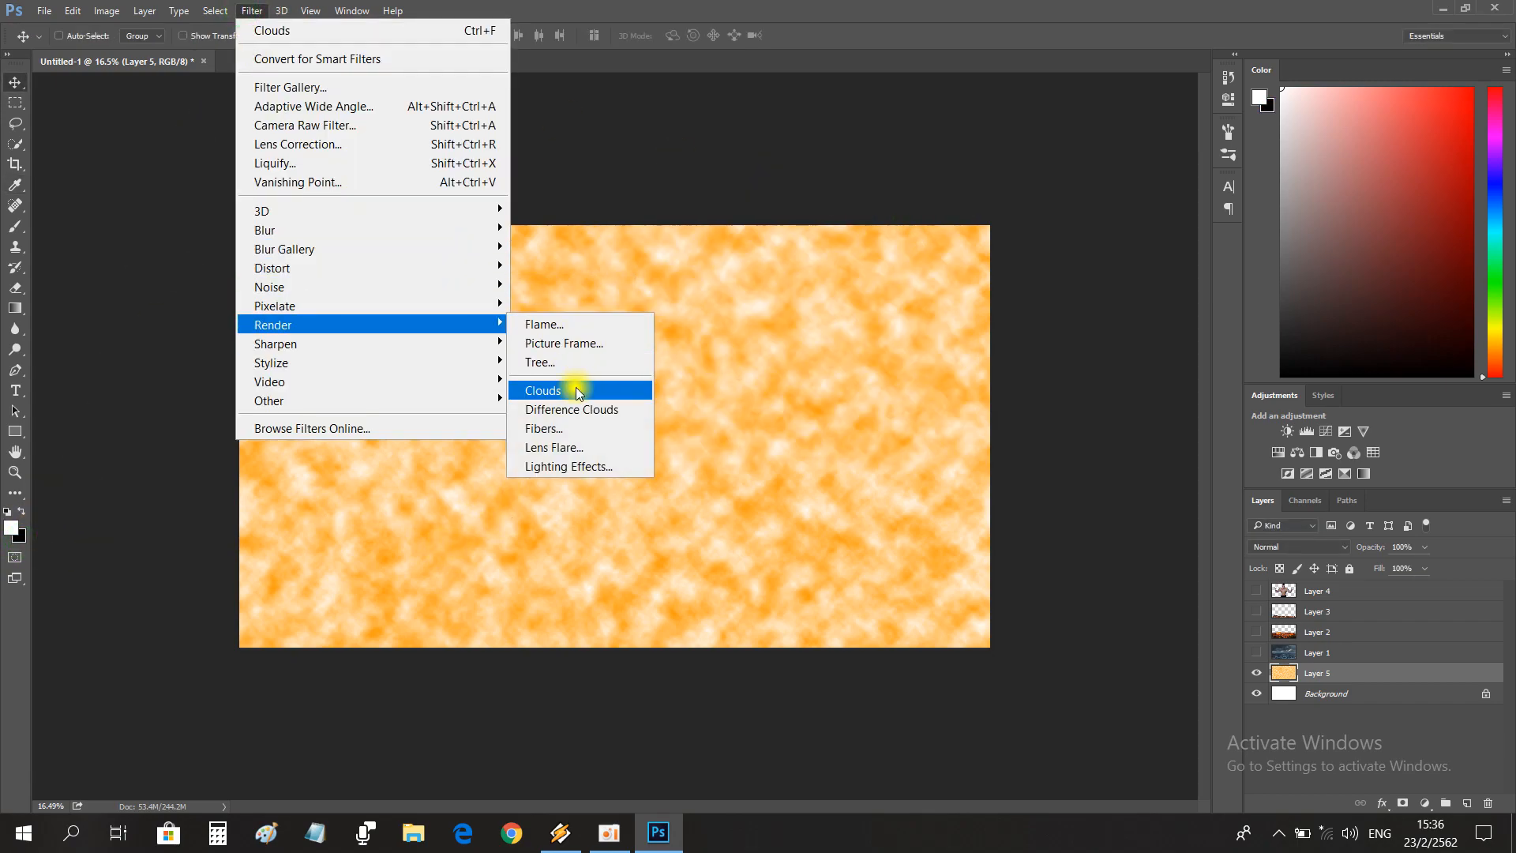
{"action": "left_click", "coordinate": [575, 390]}
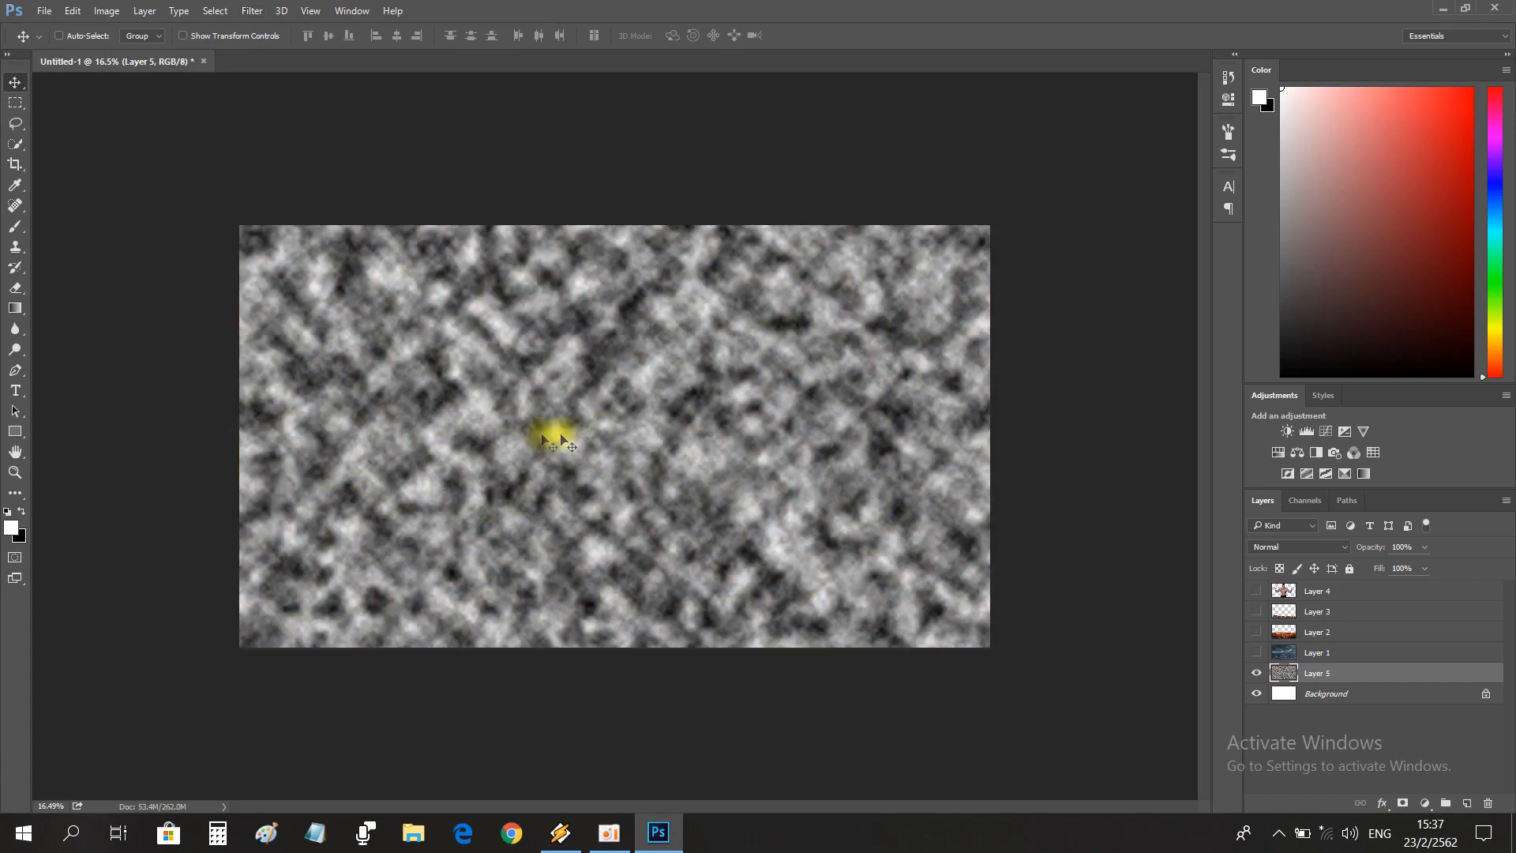
Apply Difference Clouds to the black-and-white cloud layer.
{"action": "left_click", "coordinate": [251, 11]}
{"action": "mouse_move", "coordinate": [486, 328]}
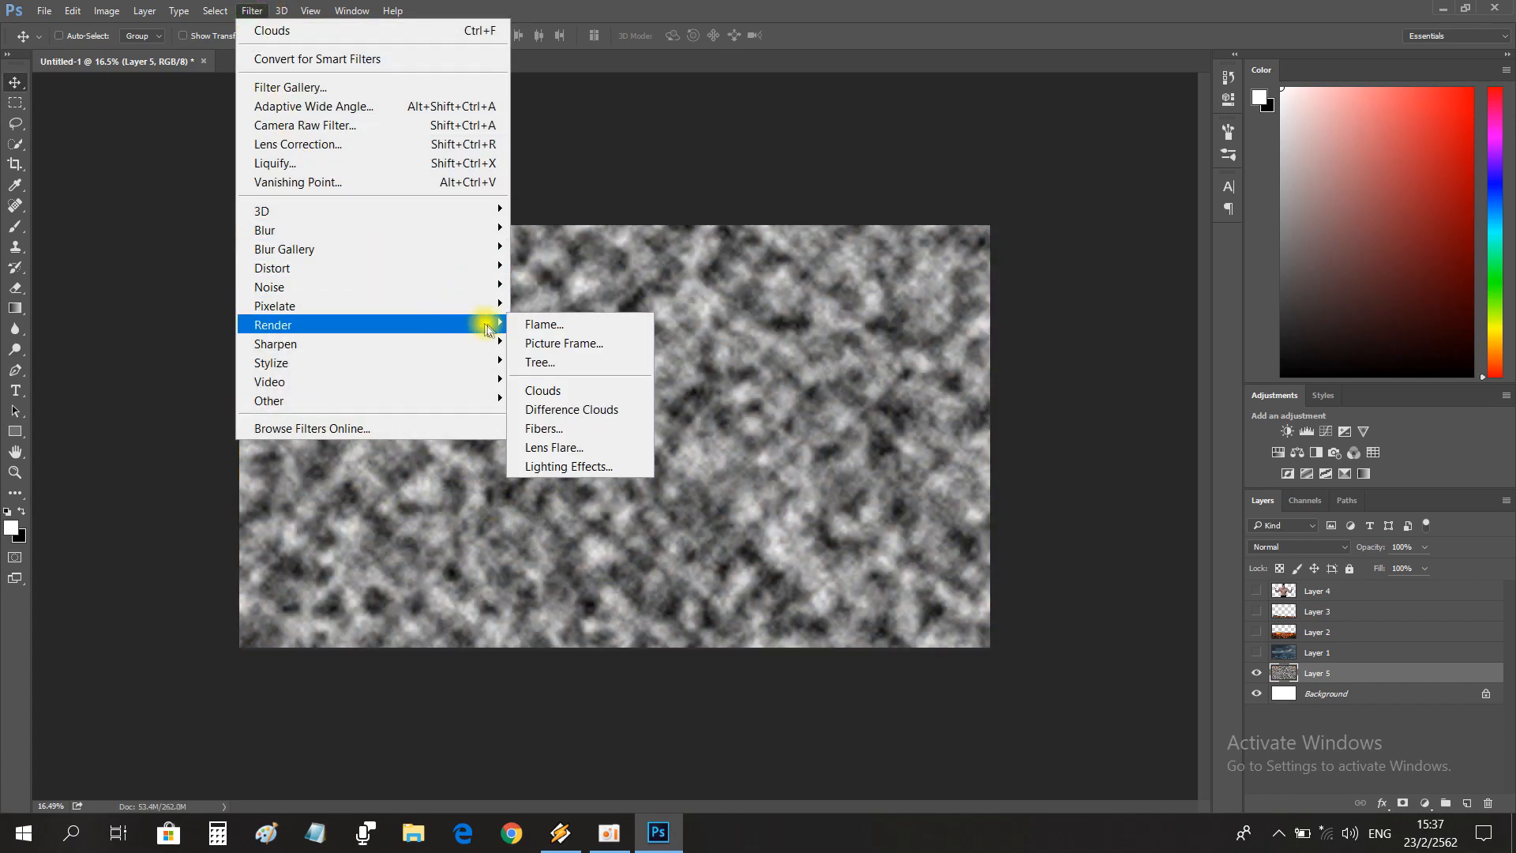
{"action": "left_click", "coordinate": [565, 408]}
Start Lighting Effects on the cloud texture, try the other light types and set the light to Infinite.
{"action": "left_click", "coordinate": [255, 10]}
{"action": "mouse_move", "coordinate": [486, 329]}
{"action": "left_click", "coordinate": [576, 464]}
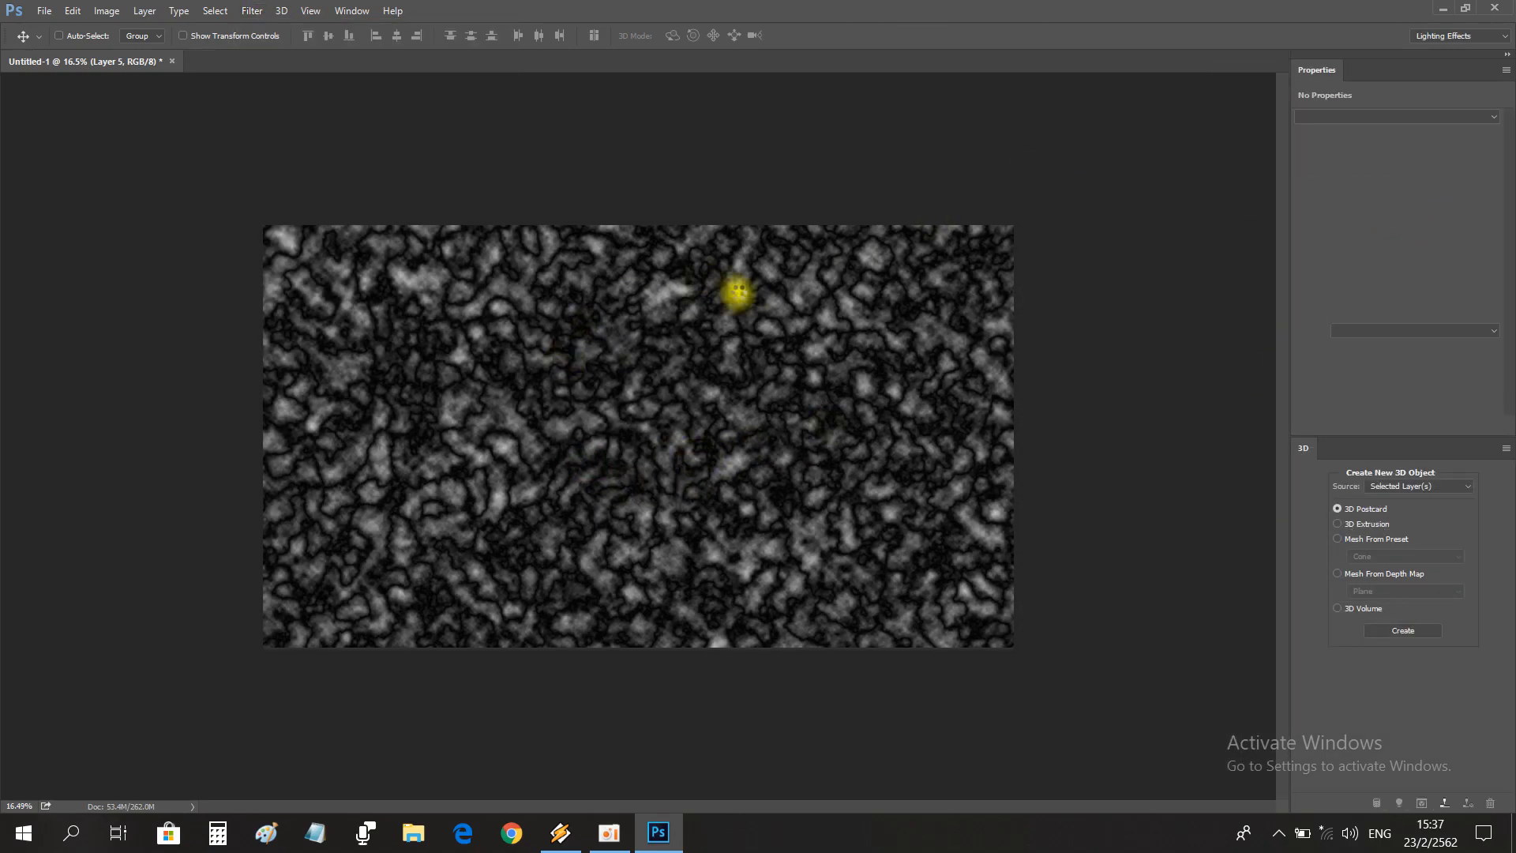
{"action": "left_click", "coordinate": [1339, 116]}
{"action": "left_click", "coordinate": [1311, 144]}
{"action": "left_click", "coordinate": [1326, 116]}
{"action": "left_click", "coordinate": [1310, 129]}
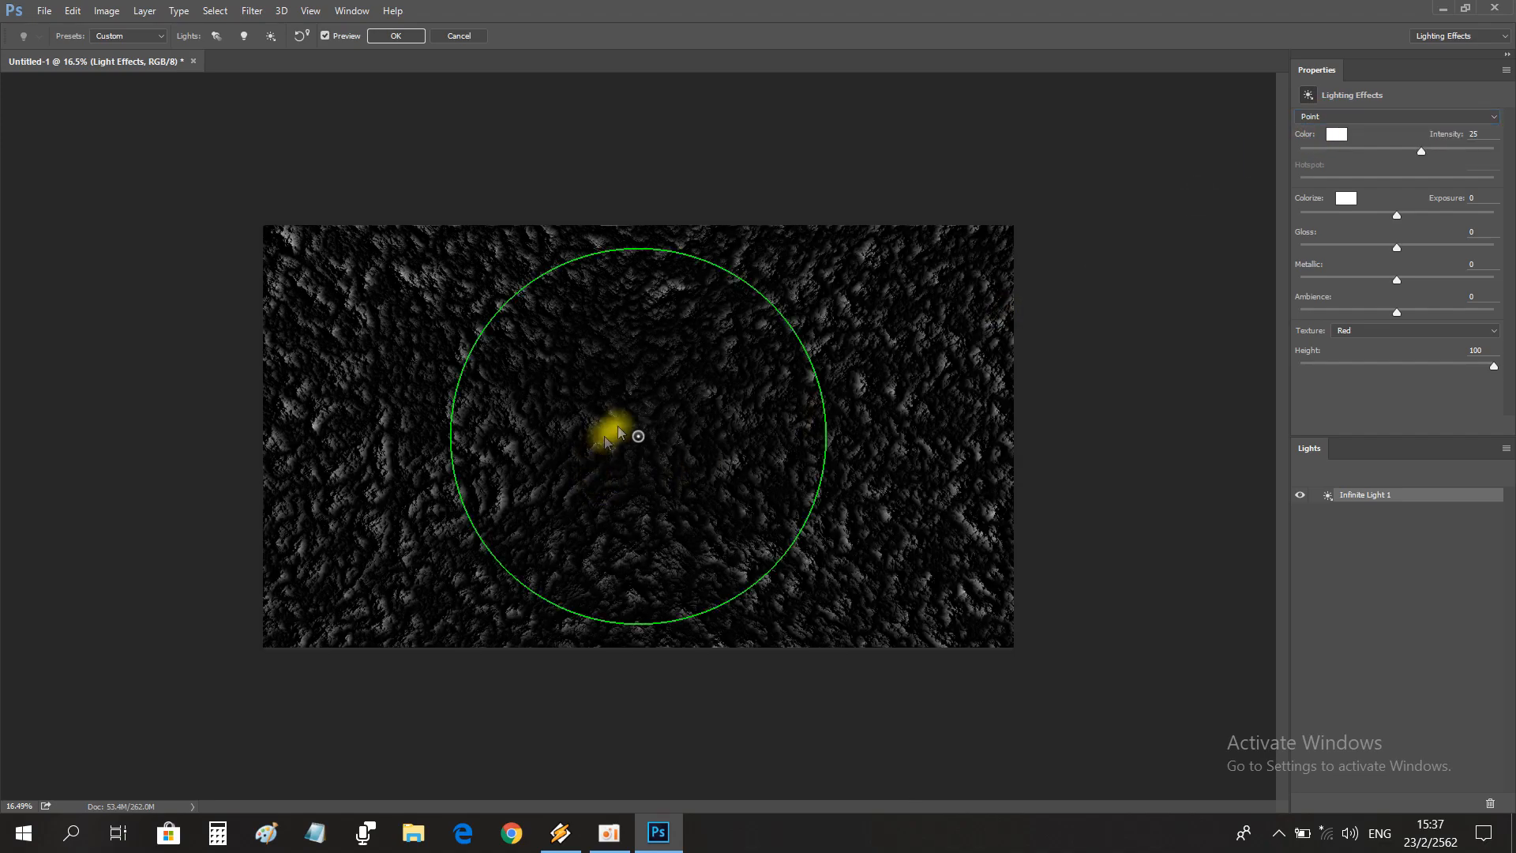
{"action": "left_click", "coordinate": [1330, 116]}
{"action": "left_click", "coordinate": [1305, 139]}
{"action": "left_click", "coordinate": [1347, 117]}
{"action": "left_click", "coordinate": [1315, 148]}
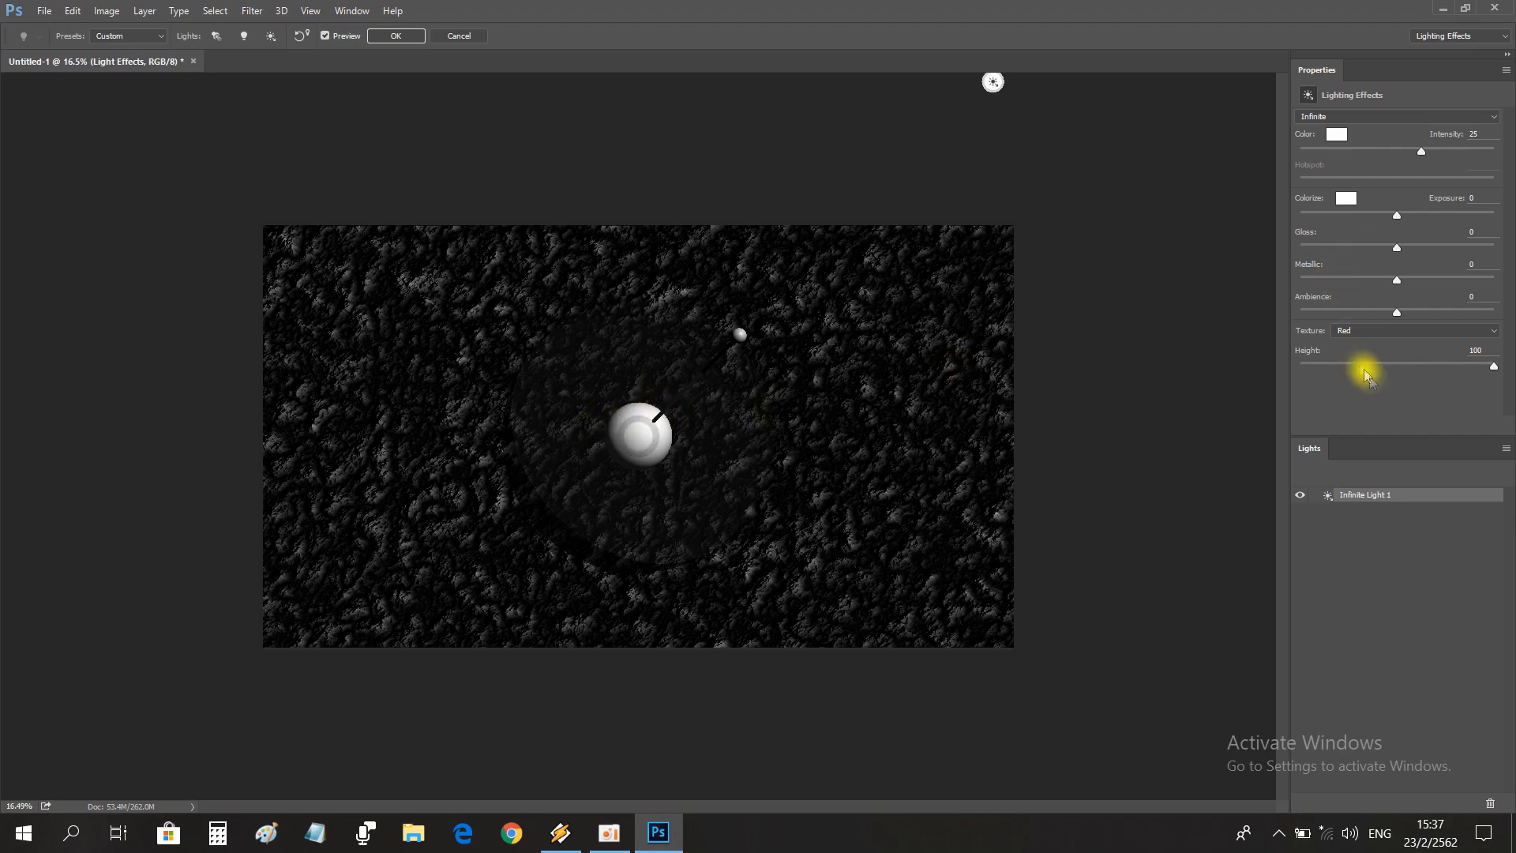
Use Green as the lighting texture, turn the infinite light closer to the centre and apply the effect.
{"action": "left_click", "coordinate": [1350, 330]}
{"action": "left_click", "coordinate": [1340, 357]}
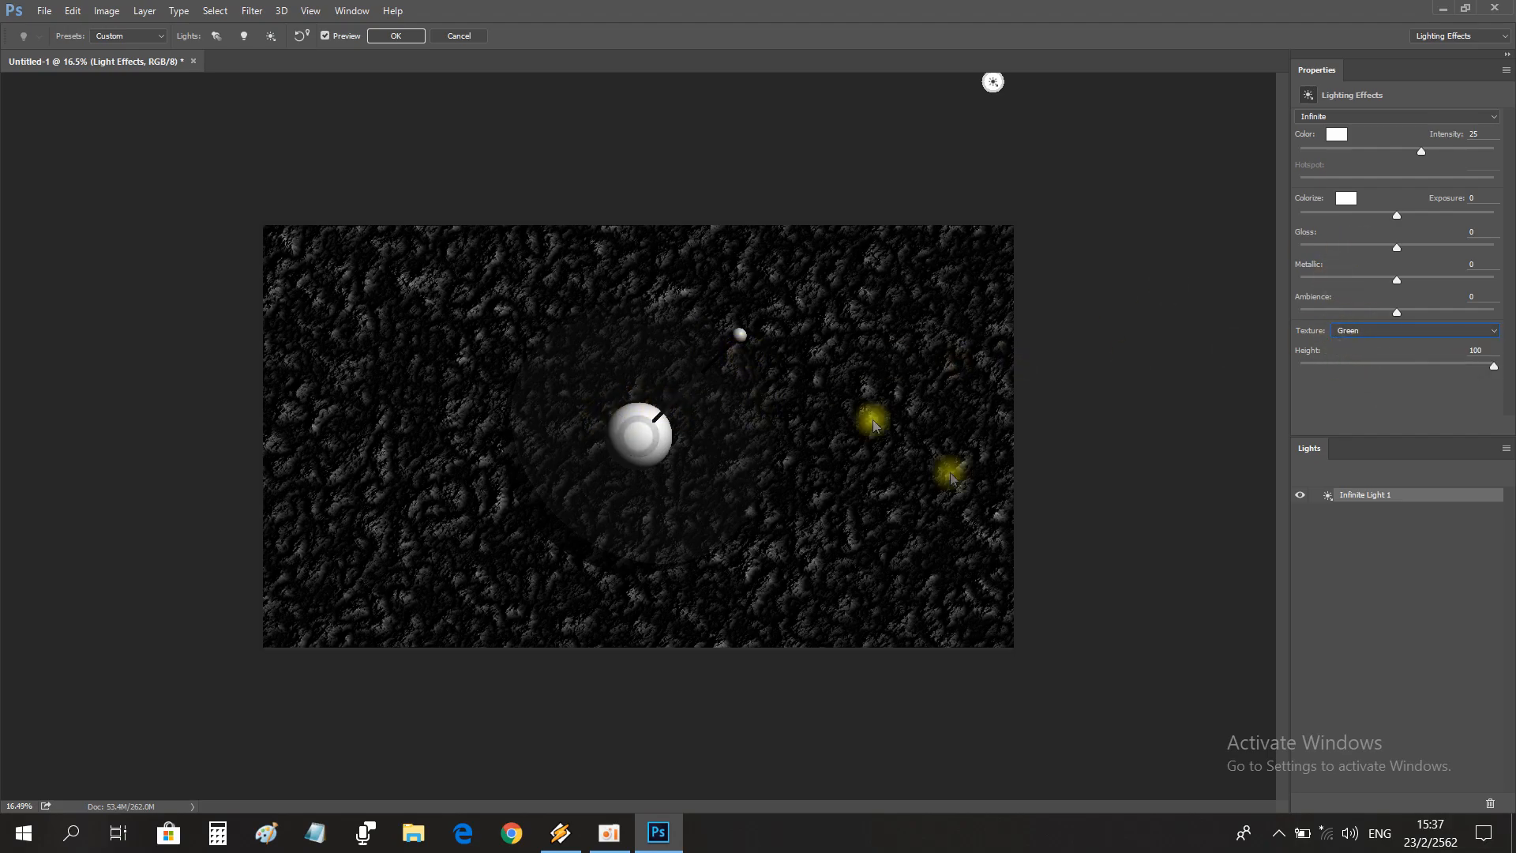
{"action": "left_click_drag", "start_coordinate": [740, 364], "coordinate": [678, 403]}
{"action": "left_click", "coordinate": [394, 36]}
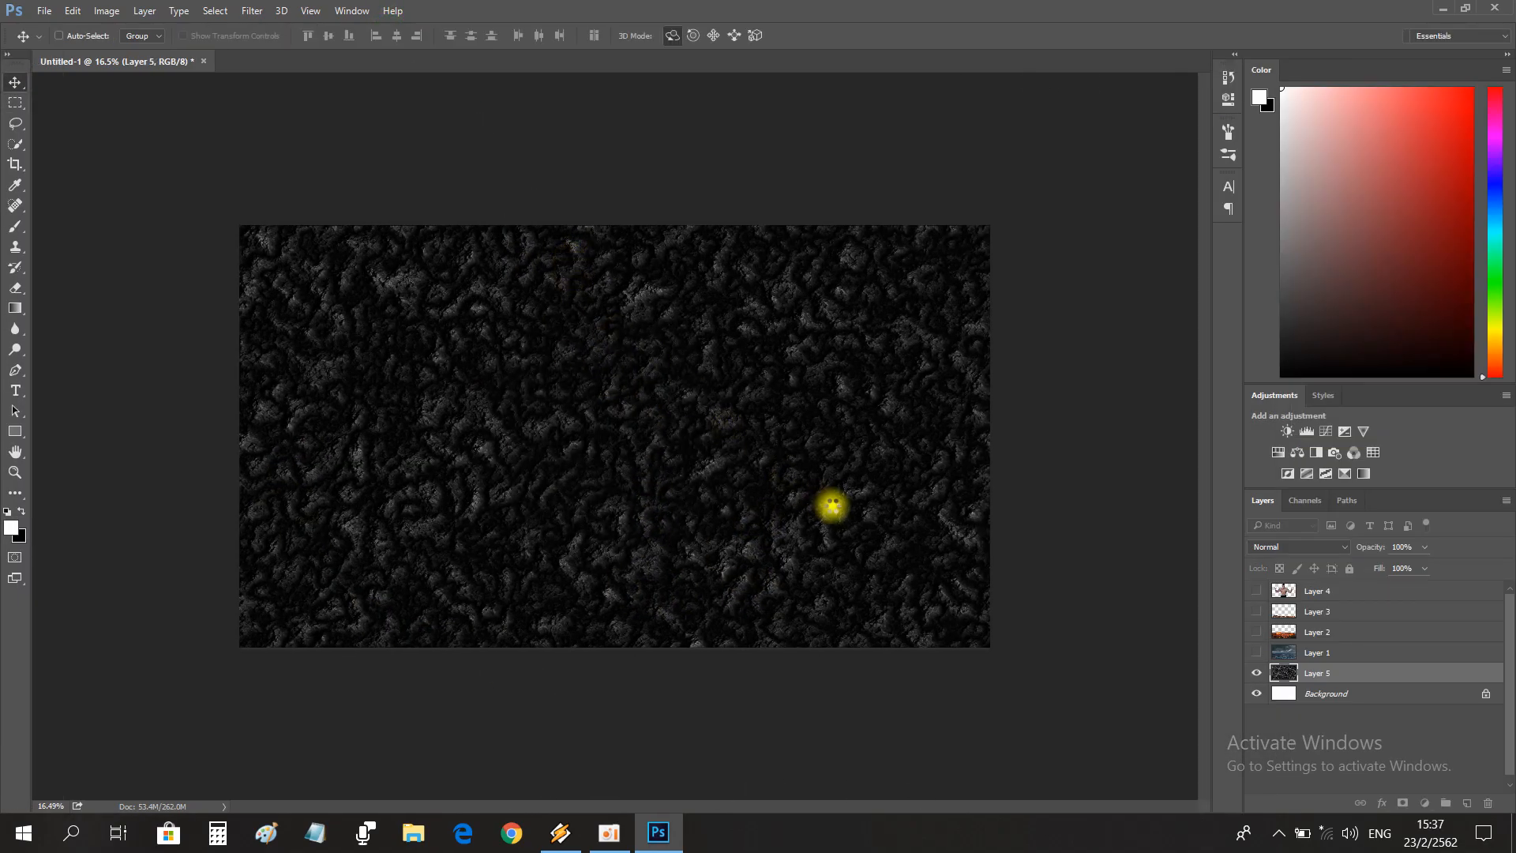
Show all hidden layers and move the rocky texture layer above the man's layer.
{"action": "left_click", "coordinate": [1256, 590]}
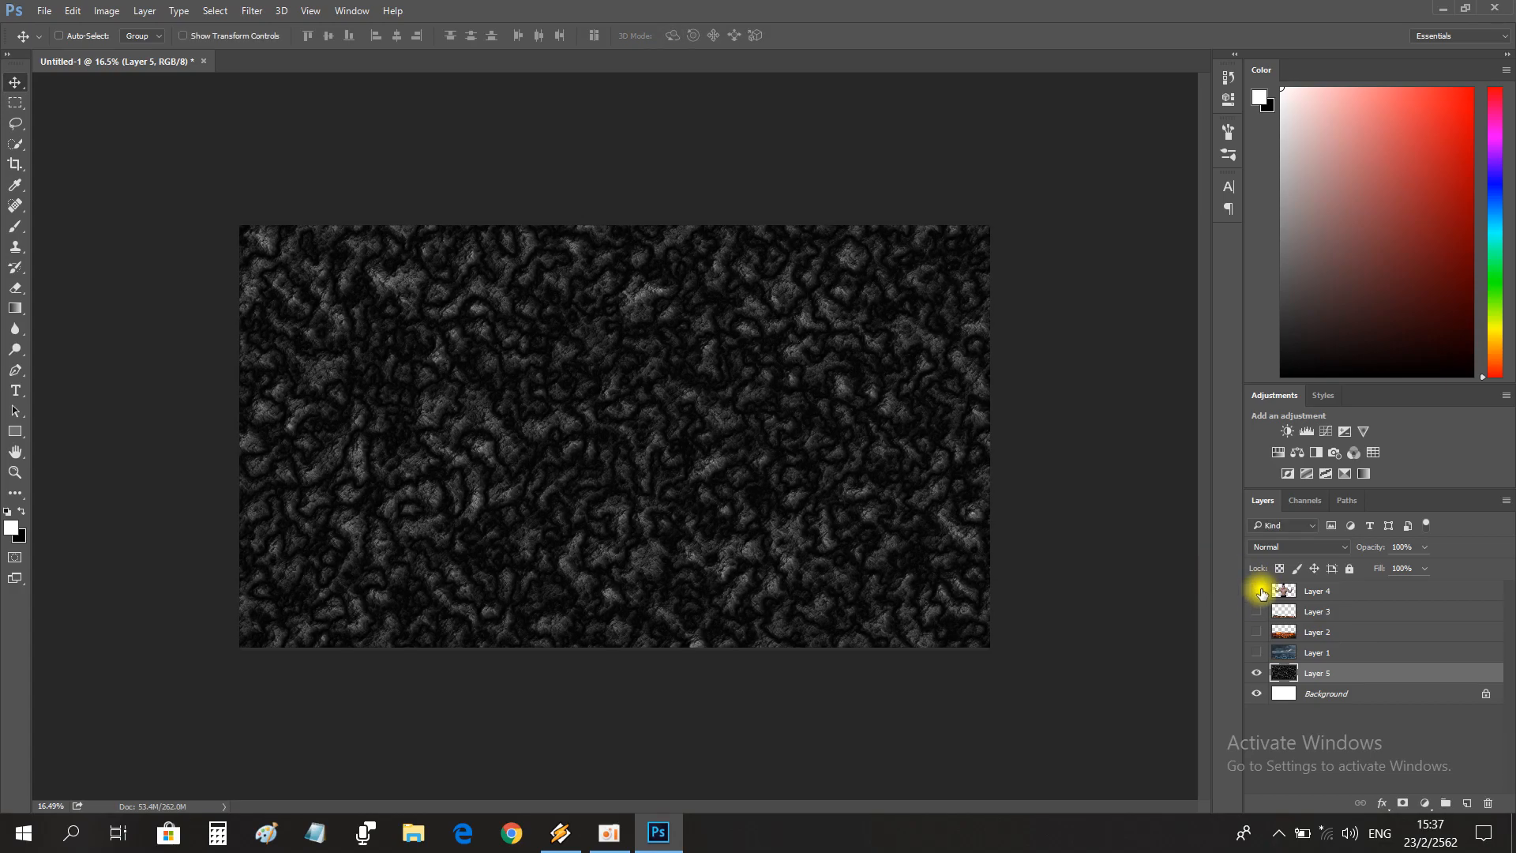
{"action": "left_click_drag", "start_coordinate": [1323, 675], "coordinate": [1280, 585]}
Hide the rocky texture layer and try merging the three landscape layers below the man.
{"action": "left_click", "coordinate": [1317, 636]}
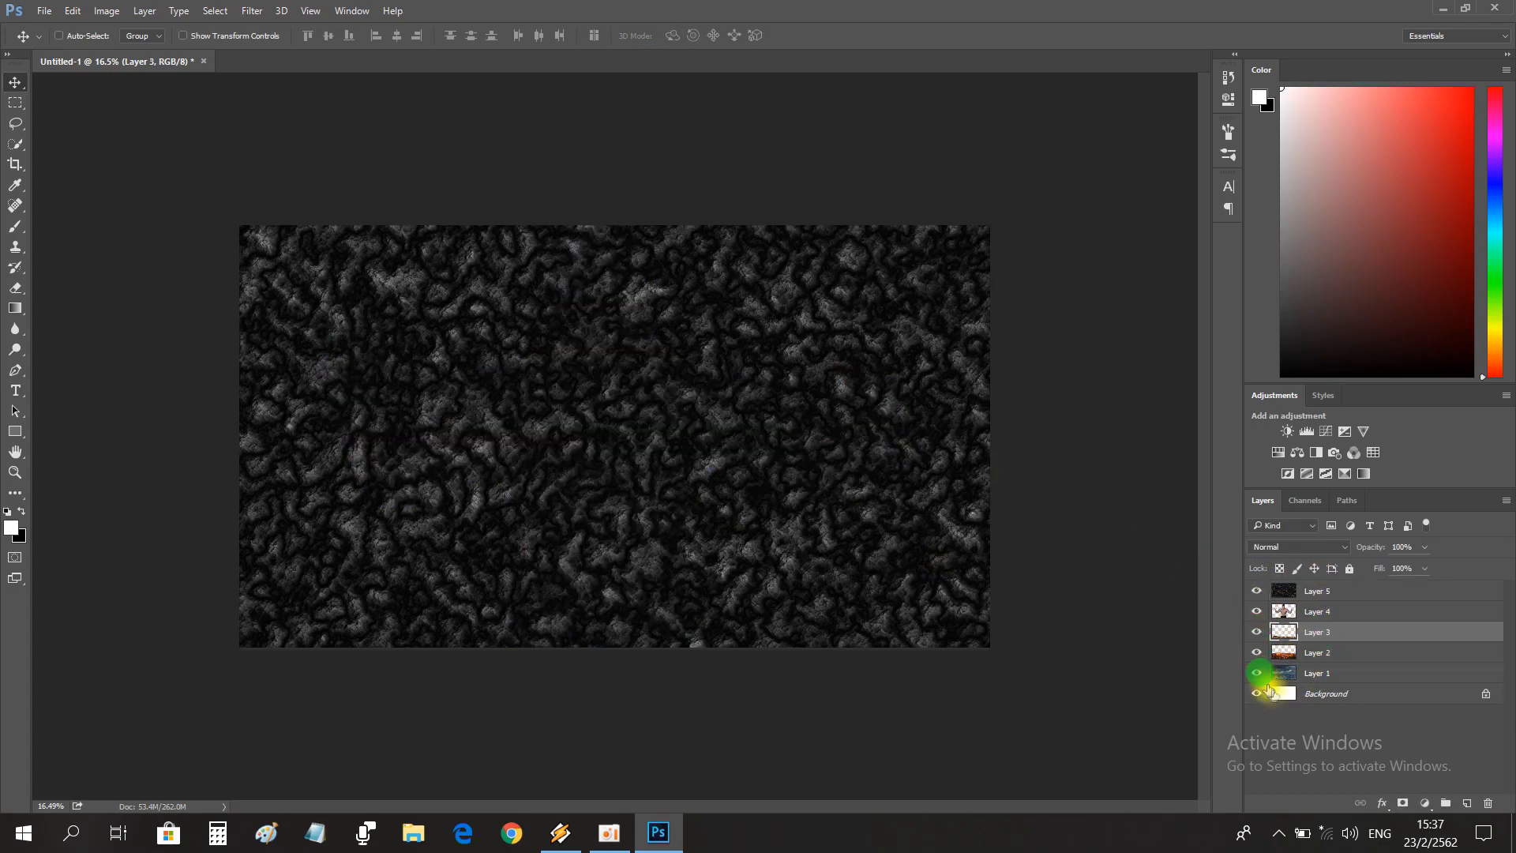
{"action": "left_click", "coordinate": [1258, 591]}
{"action": "left_click", "coordinate": [1320, 675], "text": "shift"}
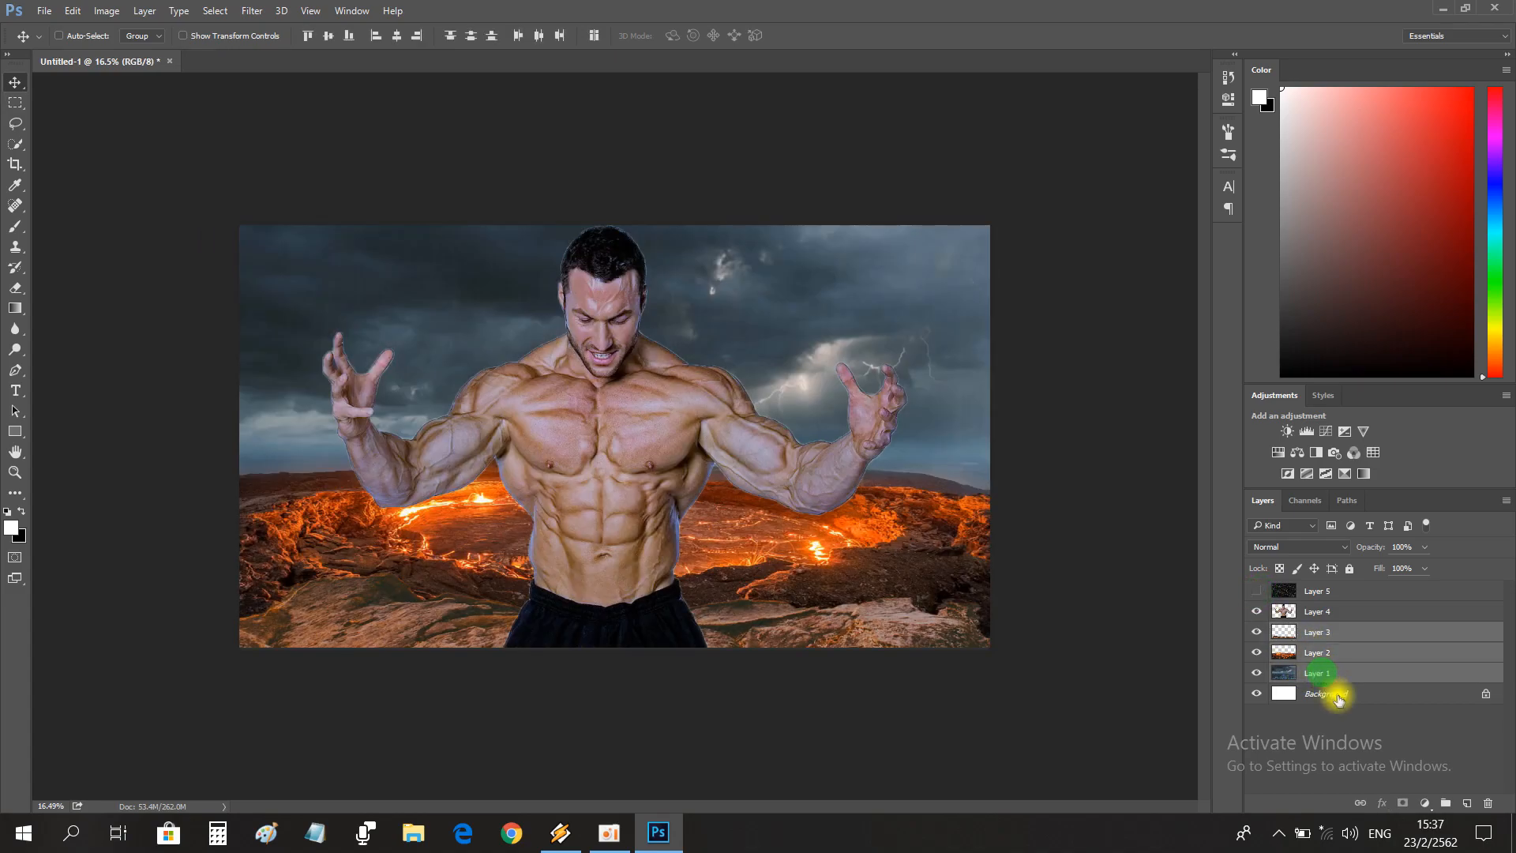
{"action": "key", "text": "ctrl+e"}
{"action": "key", "text": "ctrl+z"}
Delete the foreground rock layer and merge the lava and stormy sky layers into one.
{"action": "left_click", "coordinate": [1290, 633]}
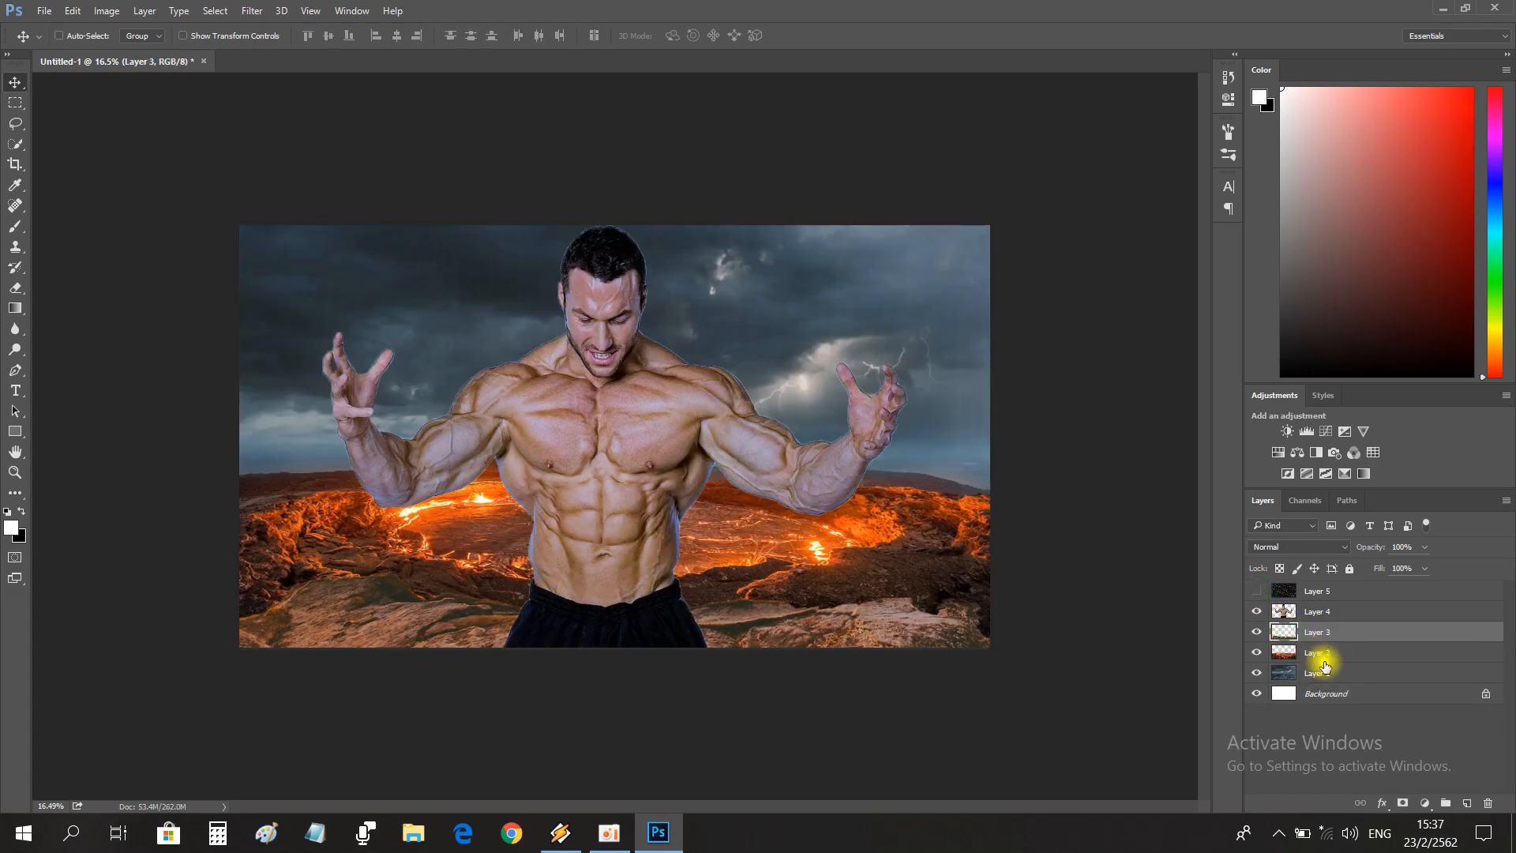
{"action": "key", "text": "ctrl+e"}
{"action": "left_click", "coordinate": [1312, 656], "text": "ctrl"}
{"action": "key", "text": "ctrl+e"}
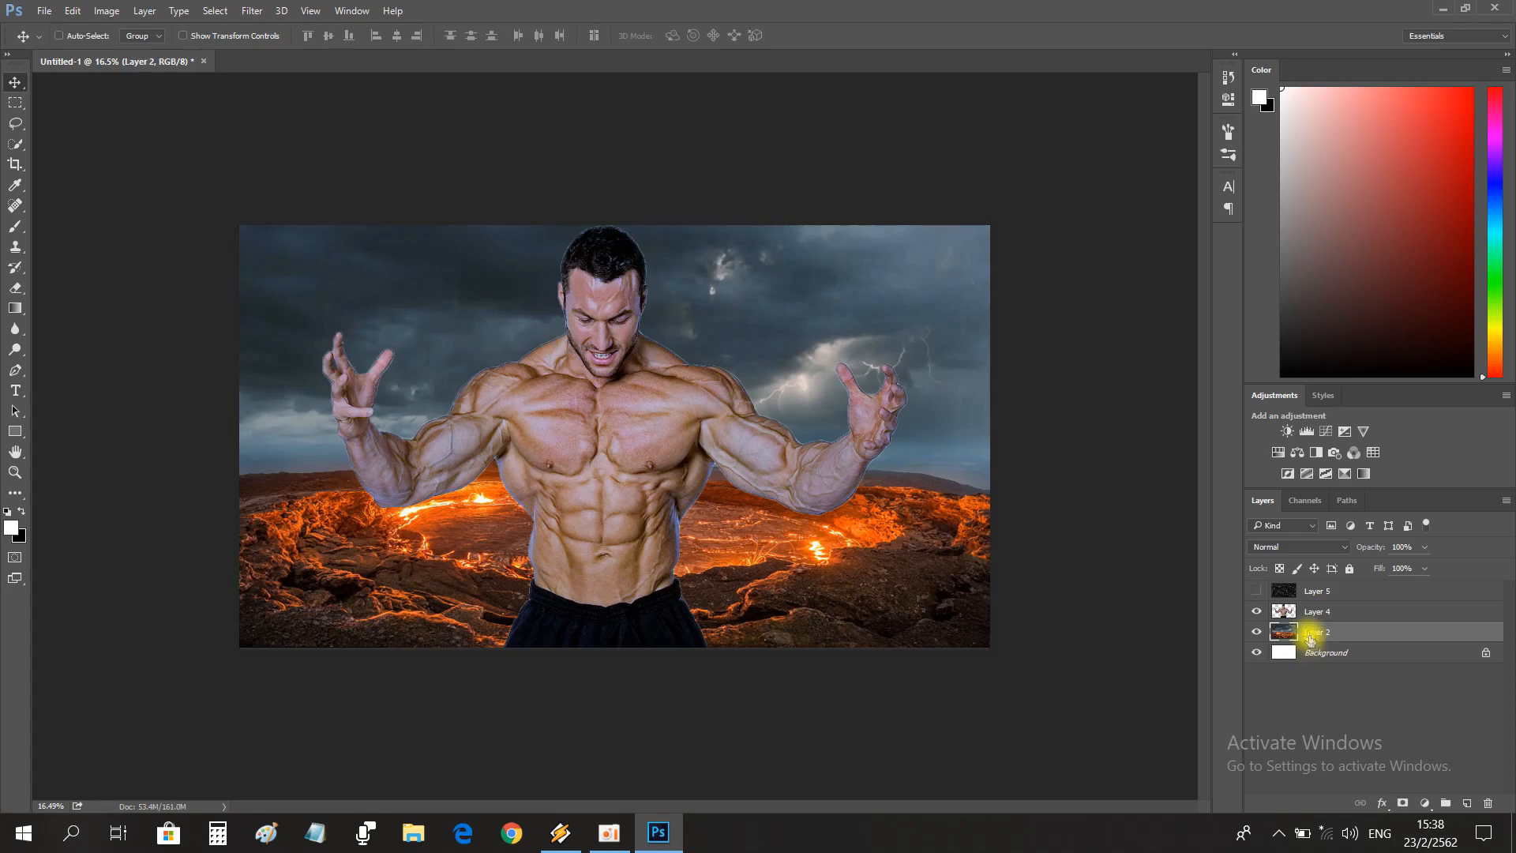
Show the rocky texture layer and mask it to the man's silhouette.
{"action": "left_click", "coordinate": [1256, 592]}
{"action": "left_click", "coordinate": [1256, 592]}
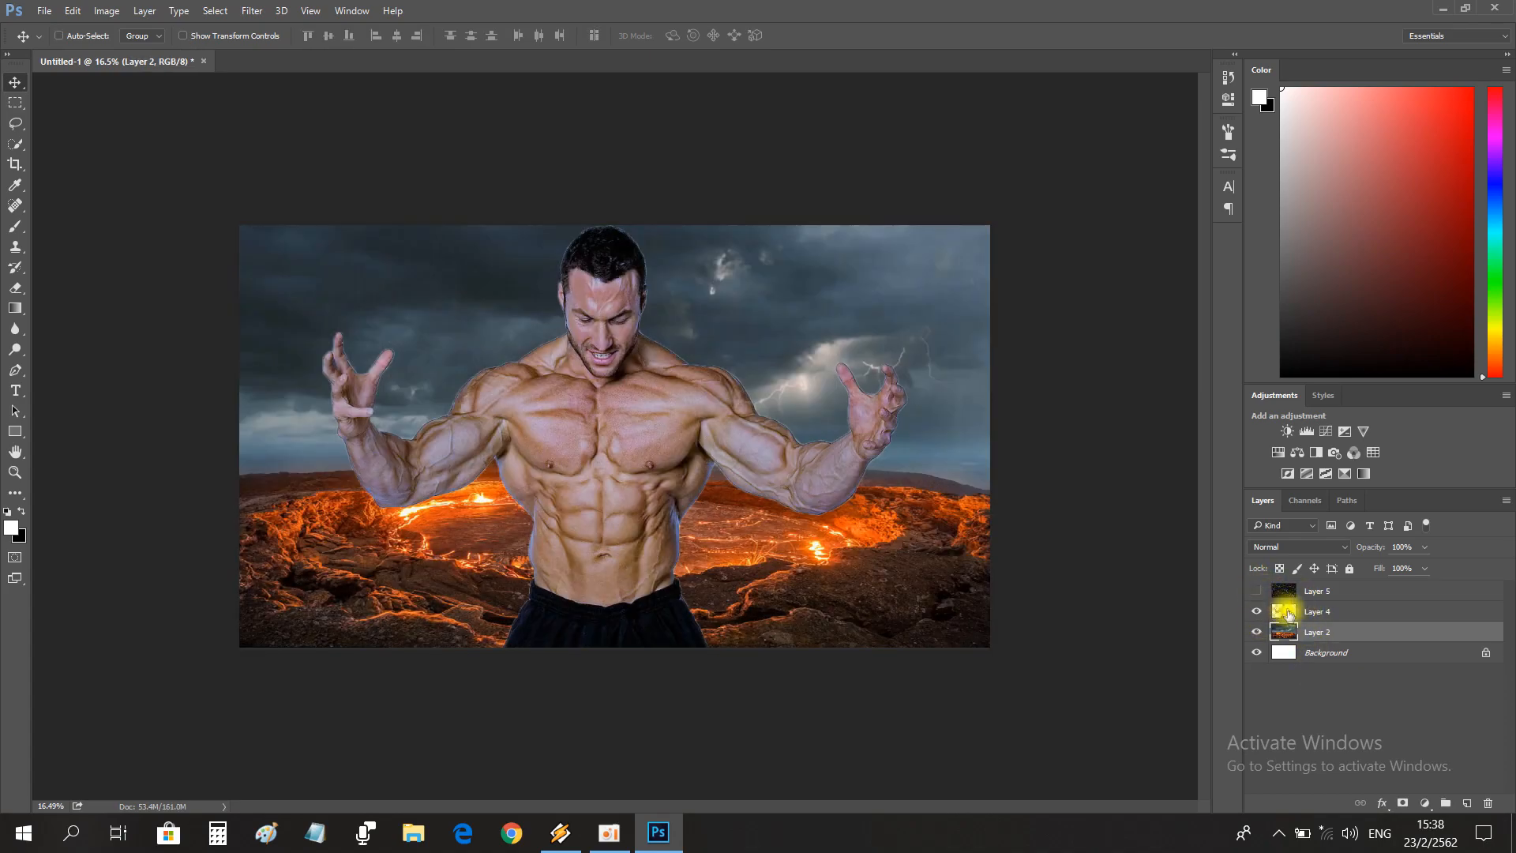
{"action": "left_click", "coordinate": [1285, 610]}
{"action": "left_click", "coordinate": [1263, 592]}
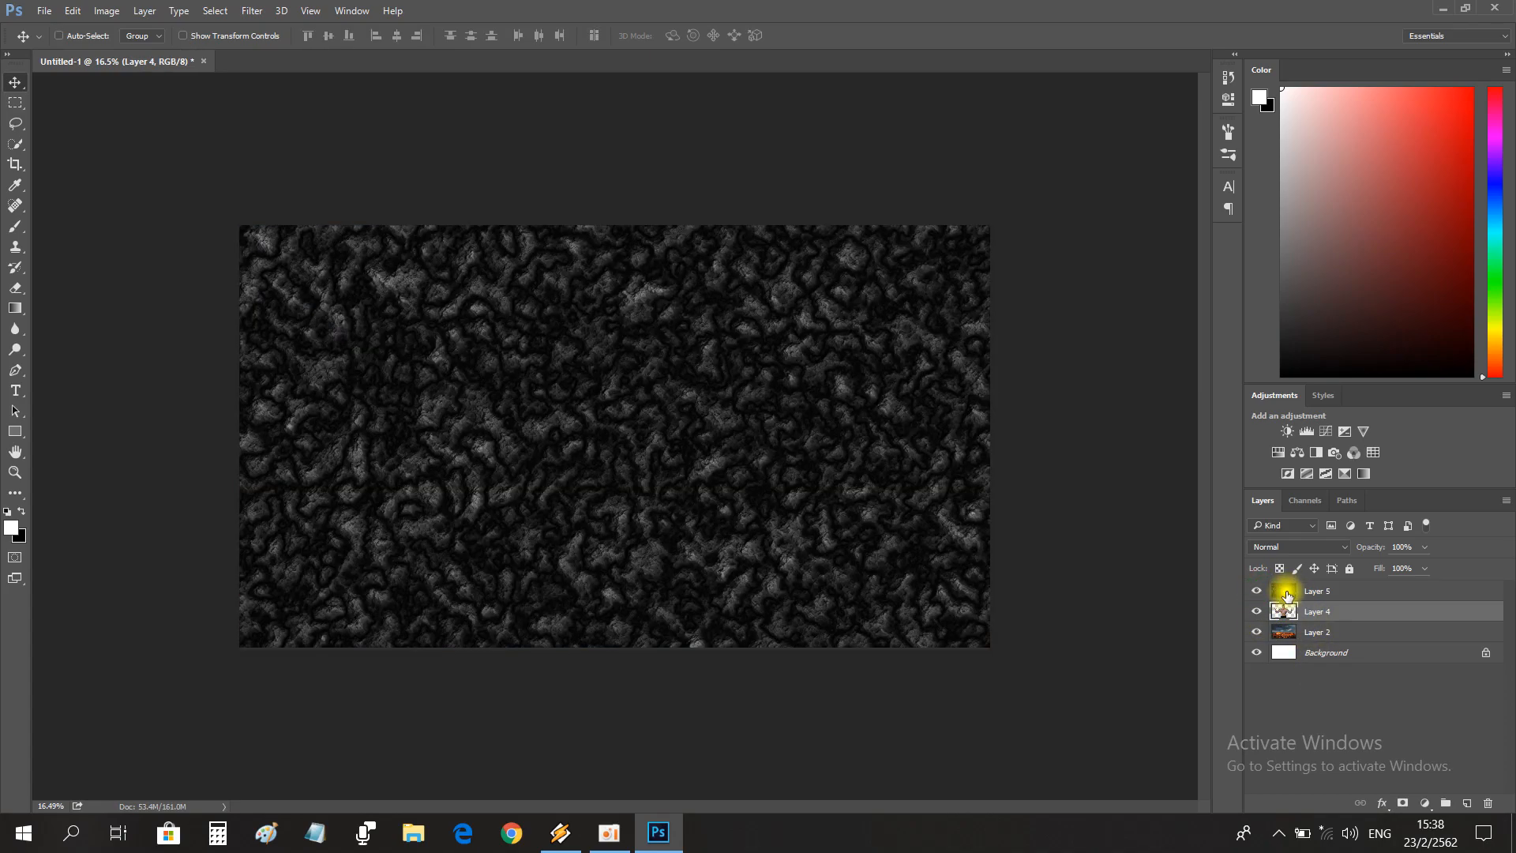
{"action": "left_click", "coordinate": [1285, 611], "text": "ctrl"}
{"action": "left_click", "coordinate": [1343, 591]}
{"action": "left_click", "coordinate": [1403, 803]}
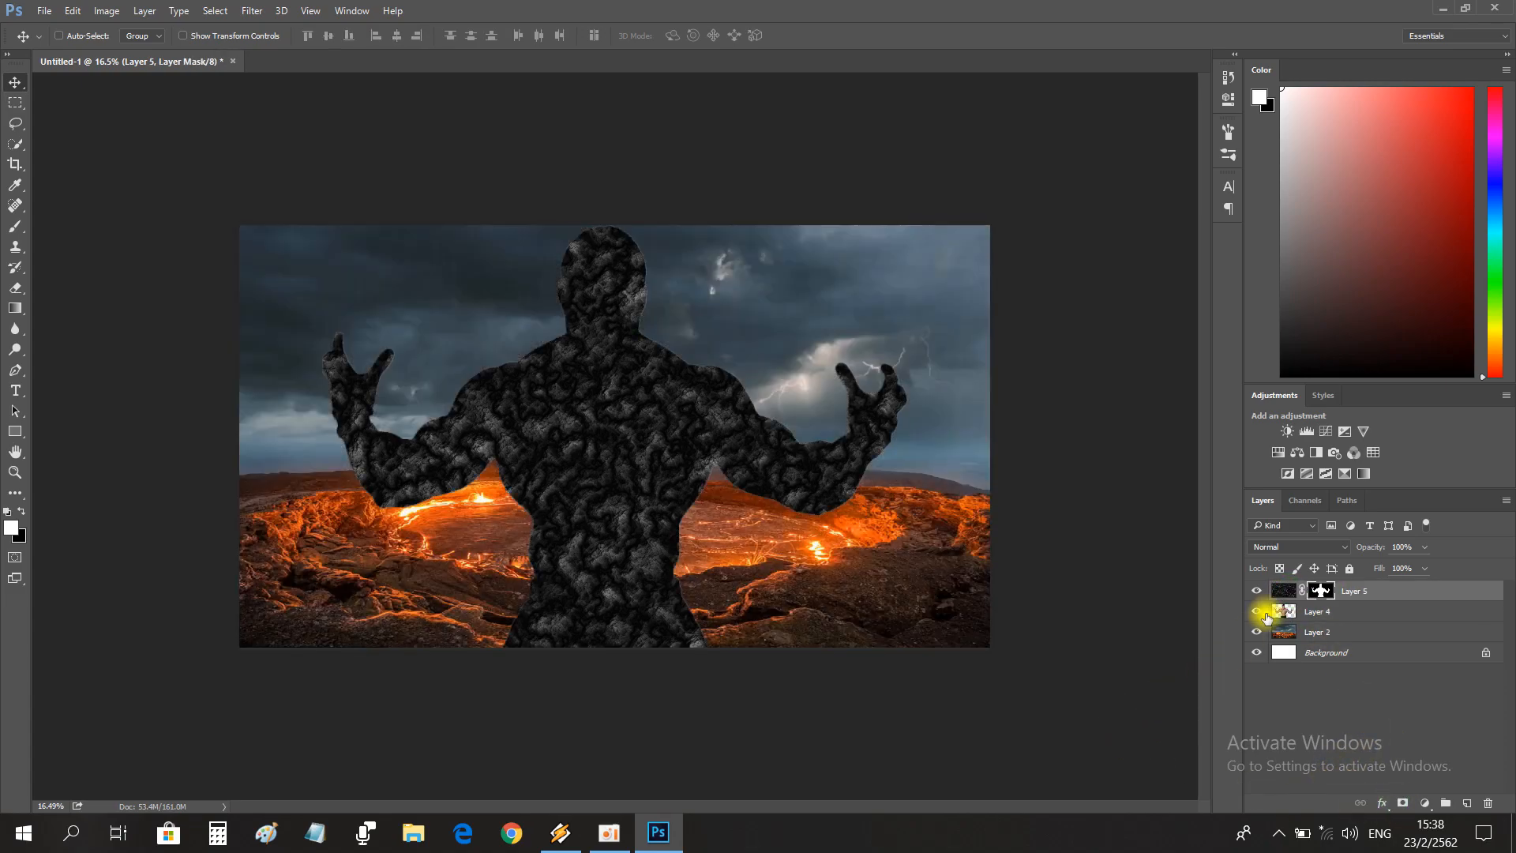
Duplicate the man's layer and move the copy above the masked rock texture.
{"action": "left_click", "coordinate": [1318, 615]}
{"action": "key", "text": "ctrl+j"}
{"action": "left_click_drag", "start_coordinate": [1324, 615], "coordinate": [1311, 584]}
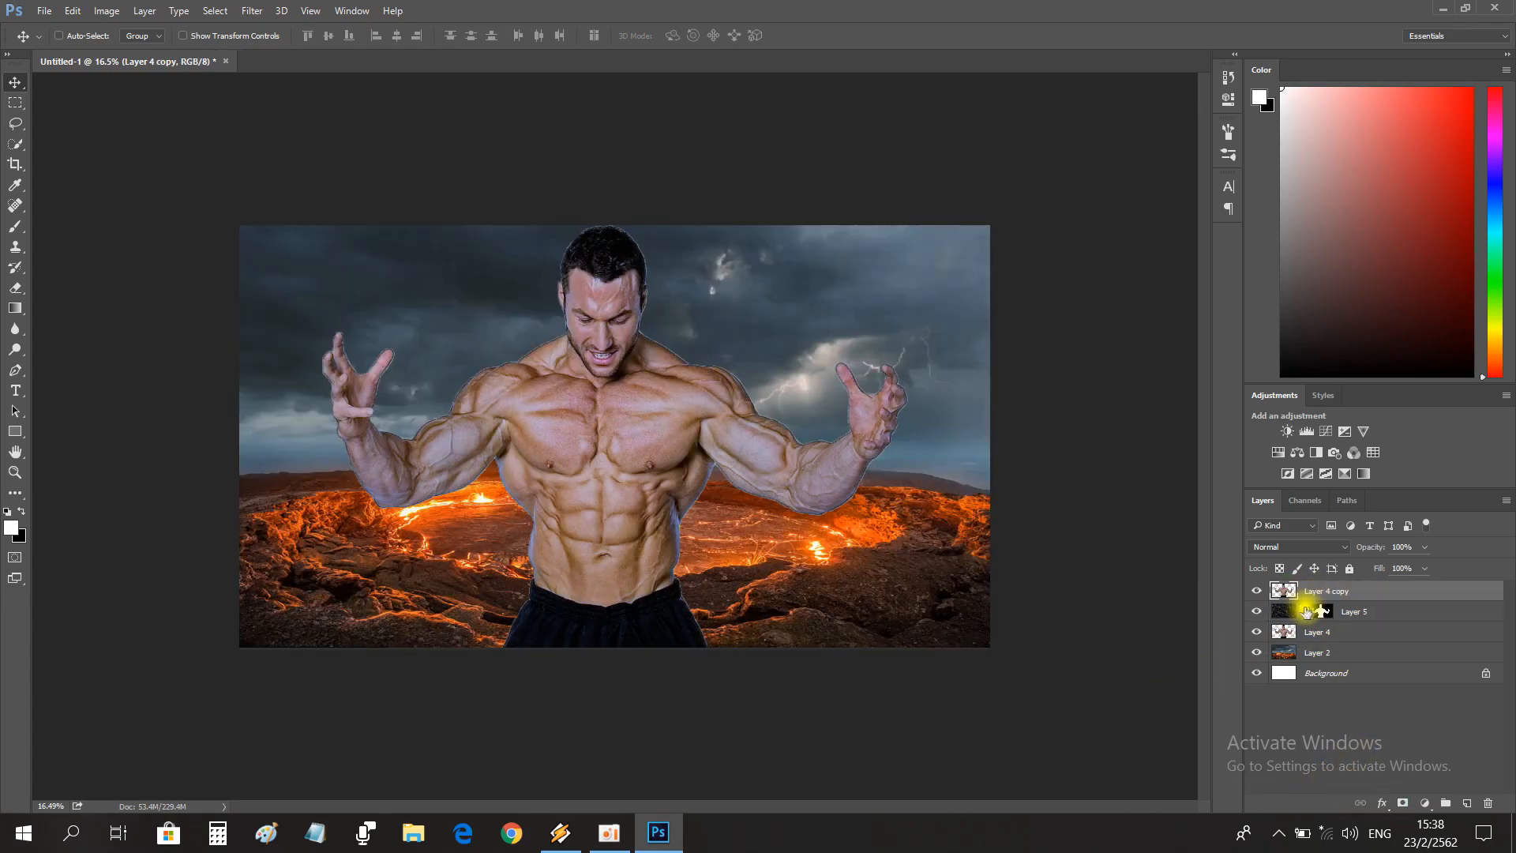
Fully desaturate the copy of the man's layer with Hue/Saturation.
{"action": "left_click", "coordinate": [69, 11]}
{"action": "mouse_move", "coordinate": [106, 10]}
{"action": "mouse_move", "coordinate": [169, 60]}
{"action": "left_click", "coordinate": [374, 161]}
{"action": "mouse_move", "coordinate": [998, 352]}
{"action": "left_mouse_down"}
{"action": "mouse_move", "coordinate": [937, 341]}
{"action": "mouse_move", "coordinate": [998, 351]}
{"action": "left_mouse_up"}
{"action": "left_click_drag", "start_coordinate": [998, 319], "coordinate": [900, 315]}
{"action": "left_click", "coordinate": [1178, 213]}
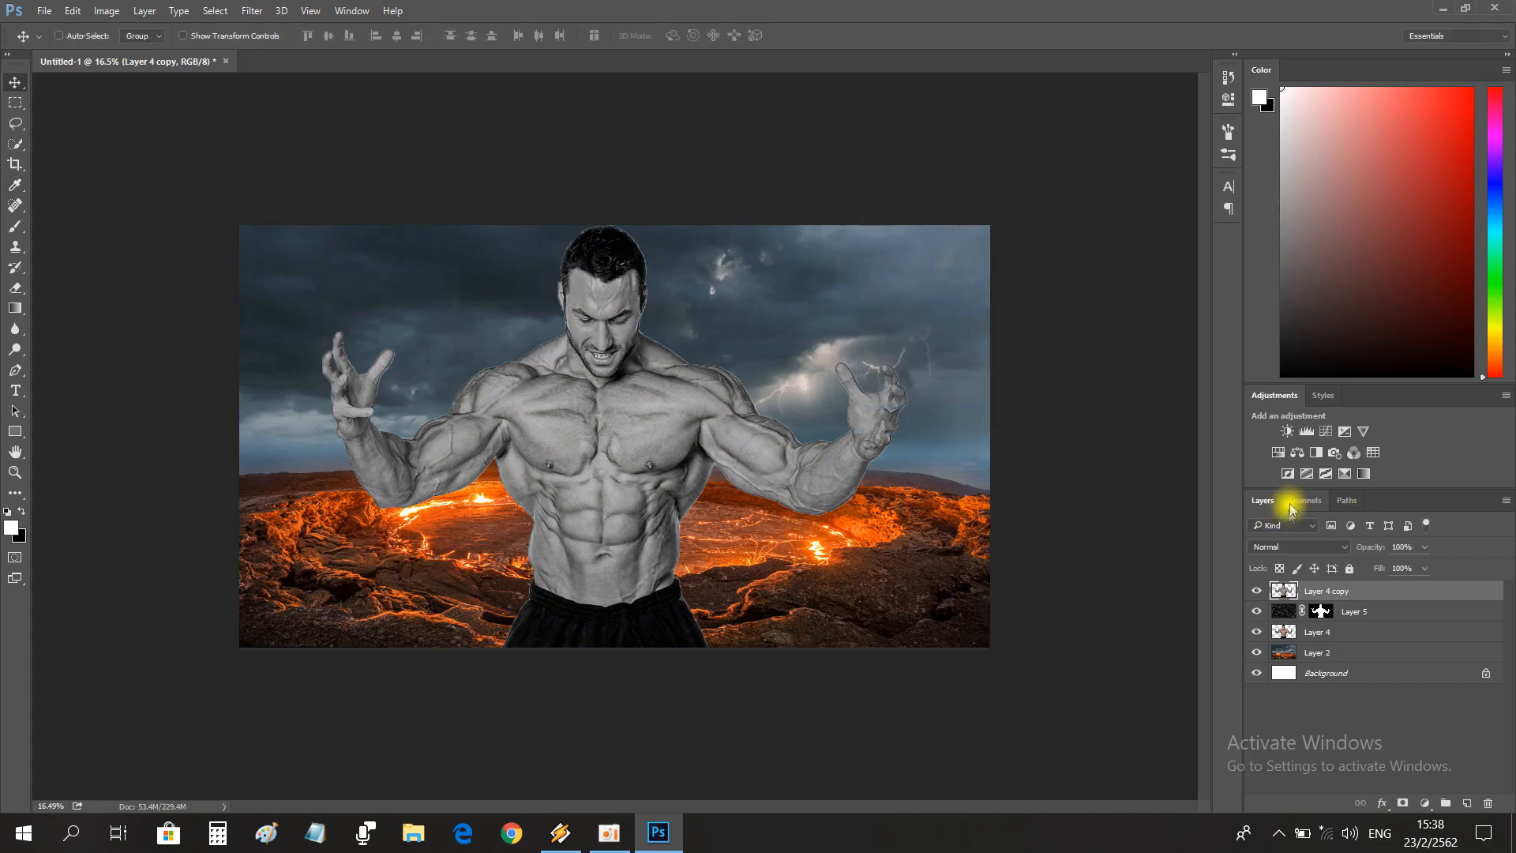
Try the Soft Light, Overlay, Hard Light and Vivid Light blend modes on the desaturated copy of the man.
{"action": "left_click", "coordinate": [1282, 546]}
{"action": "left_click", "coordinate": [1271, 392]}
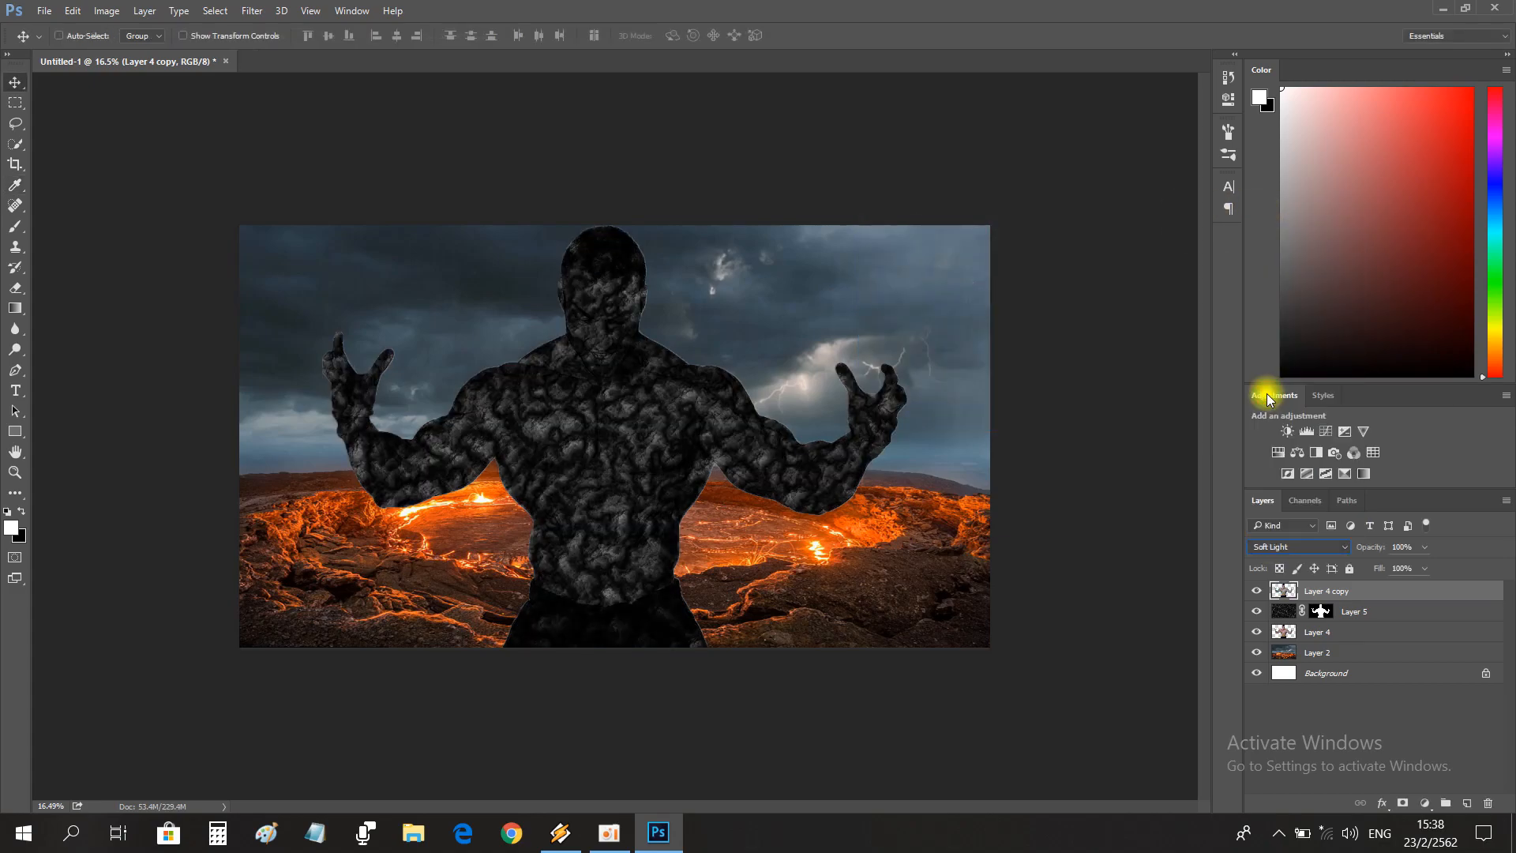
{"action": "left_click", "coordinate": [1299, 552]}
{"action": "left_click", "coordinate": [1270, 383]}
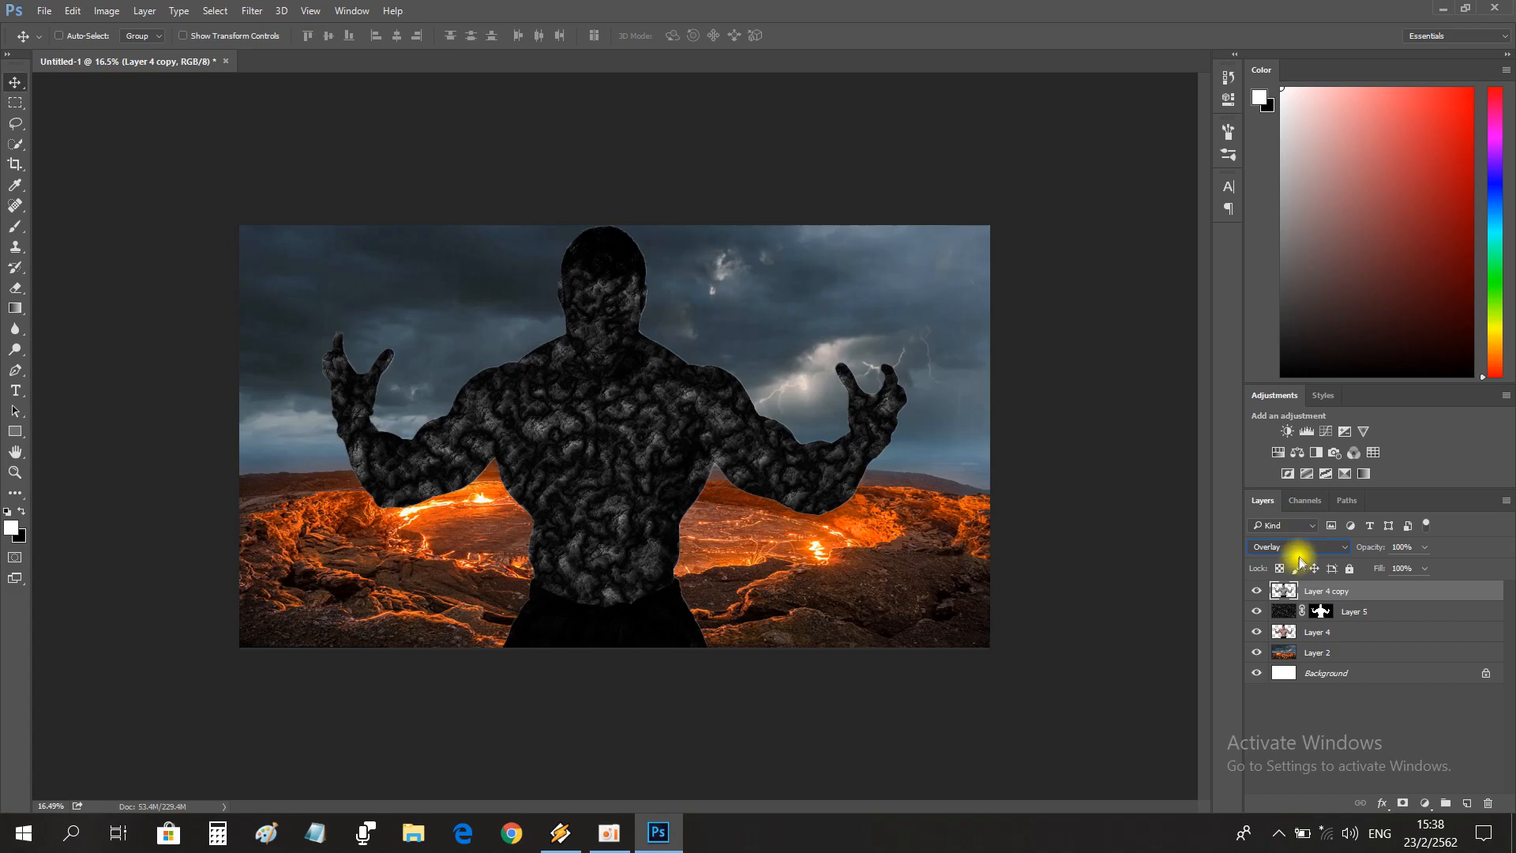
{"action": "left_click", "coordinate": [1284, 545]}
{"action": "left_click", "coordinate": [1271, 394]}
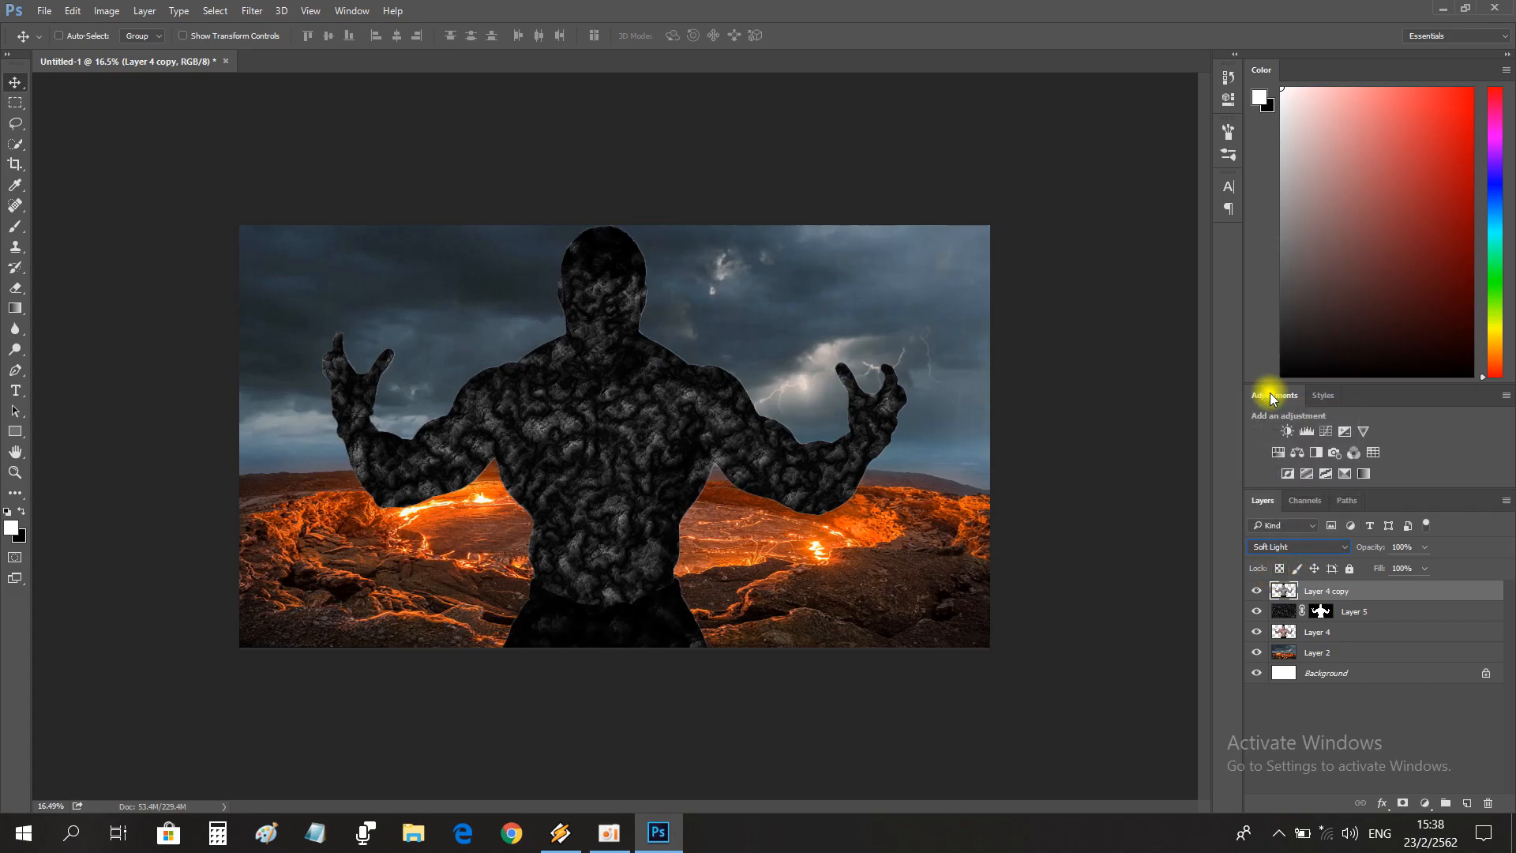
{"action": "left_click", "coordinate": [1284, 546]}
{"action": "left_click", "coordinate": [1272, 405]}
{"action": "left_click", "coordinate": [1284, 546]}
{"action": "left_click", "coordinate": [1273, 415]}
Compare Linear Light with Hard Mix and Pin Light on the desaturated copy and set its blend mode to Linear Light.
{"action": "left_click", "coordinate": [1298, 548]}
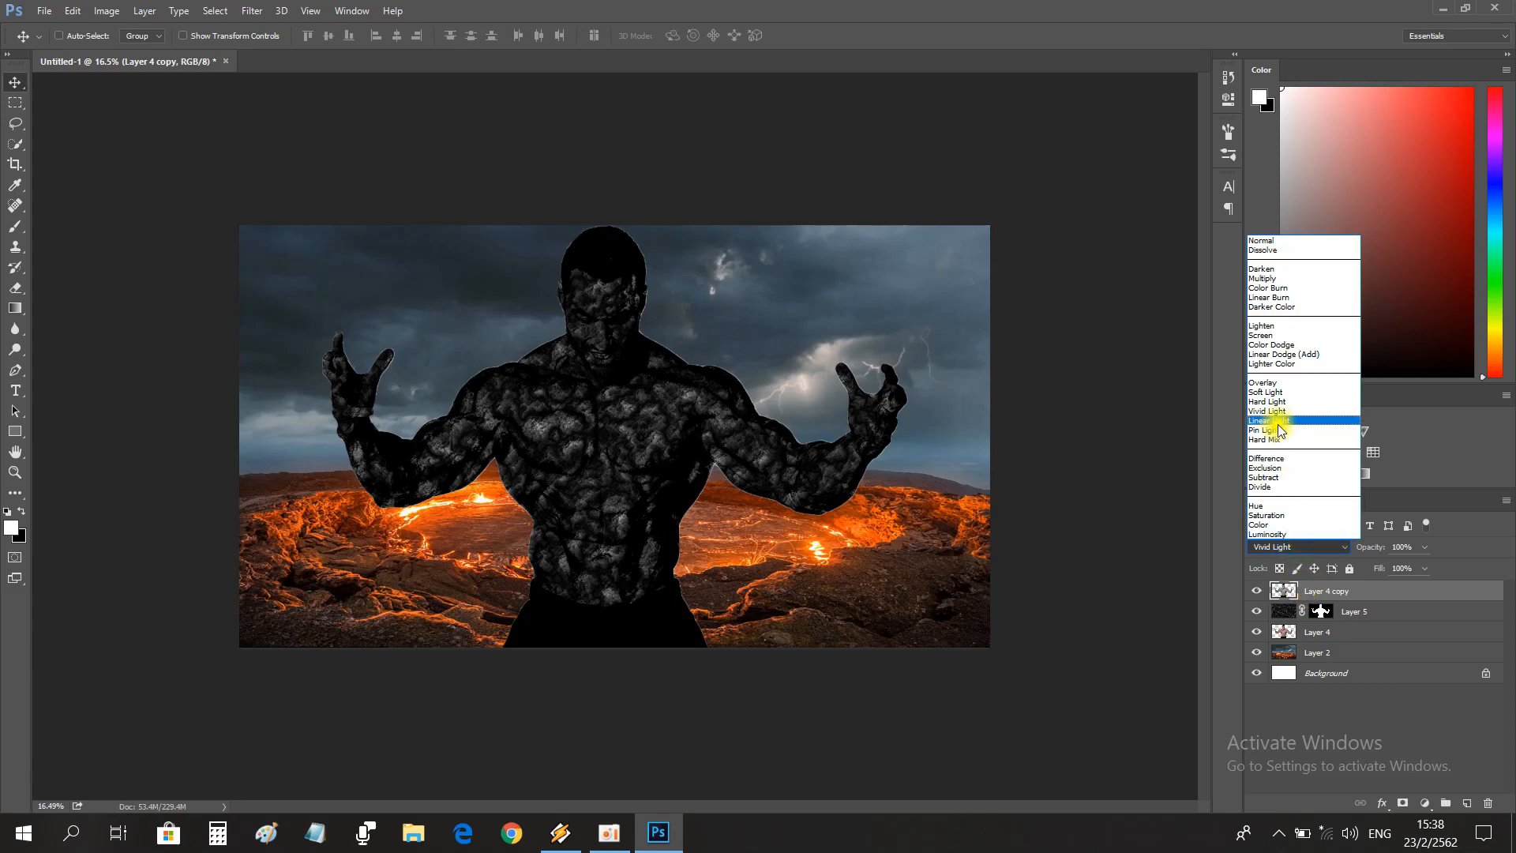
{"action": "left_click", "coordinate": [1268, 426]}
{"action": "left_click", "coordinate": [1274, 546]}
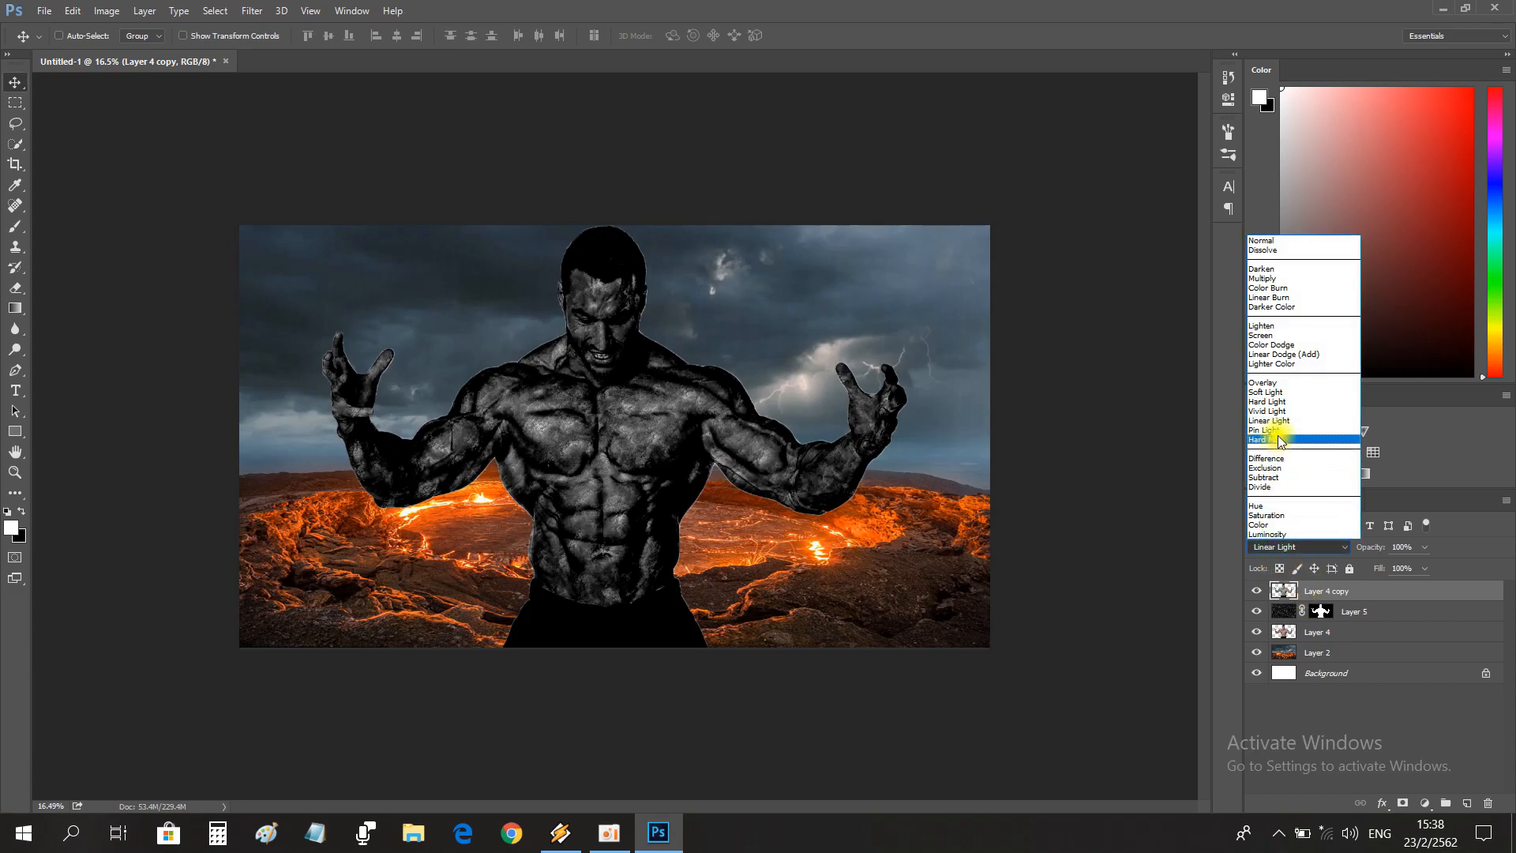
{"action": "left_click", "coordinate": [1276, 441]}
{"action": "left_click", "coordinate": [1279, 546]}
{"action": "left_click", "coordinate": [1265, 430]}
{"action": "left_click", "coordinate": [1283, 546]}
{"action": "left_click", "coordinate": [1269, 420]}
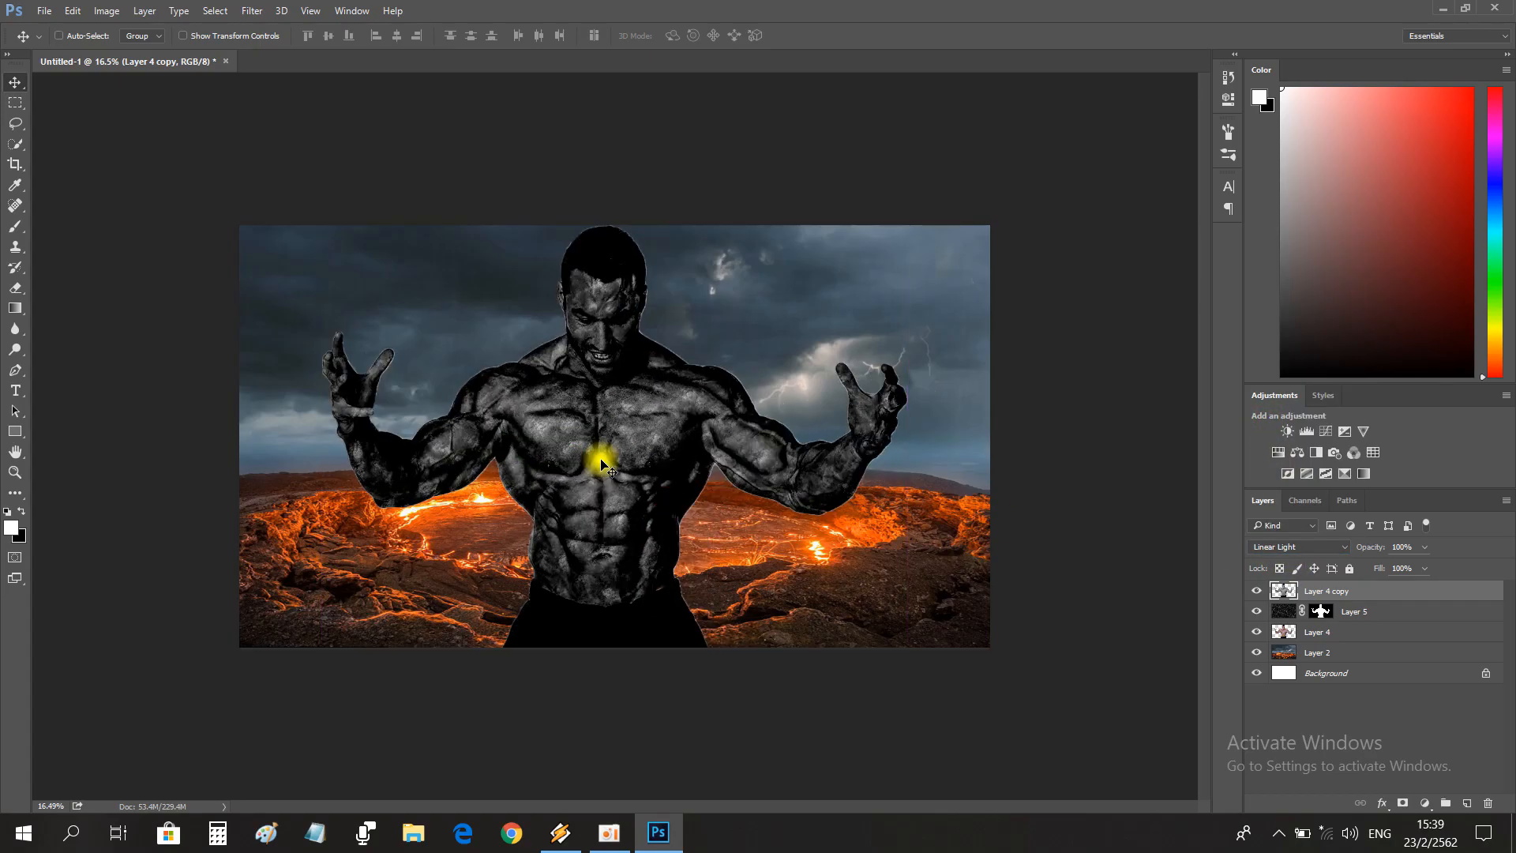
Erase both the rock texture and the desaturated copy over the head, neck and upper shoulders with a soft eraser.
{"action": "key", "text": "z"}
{"action": "left_click_drag", "start_coordinate": [602, 450], "coordinate": [626, 577]}
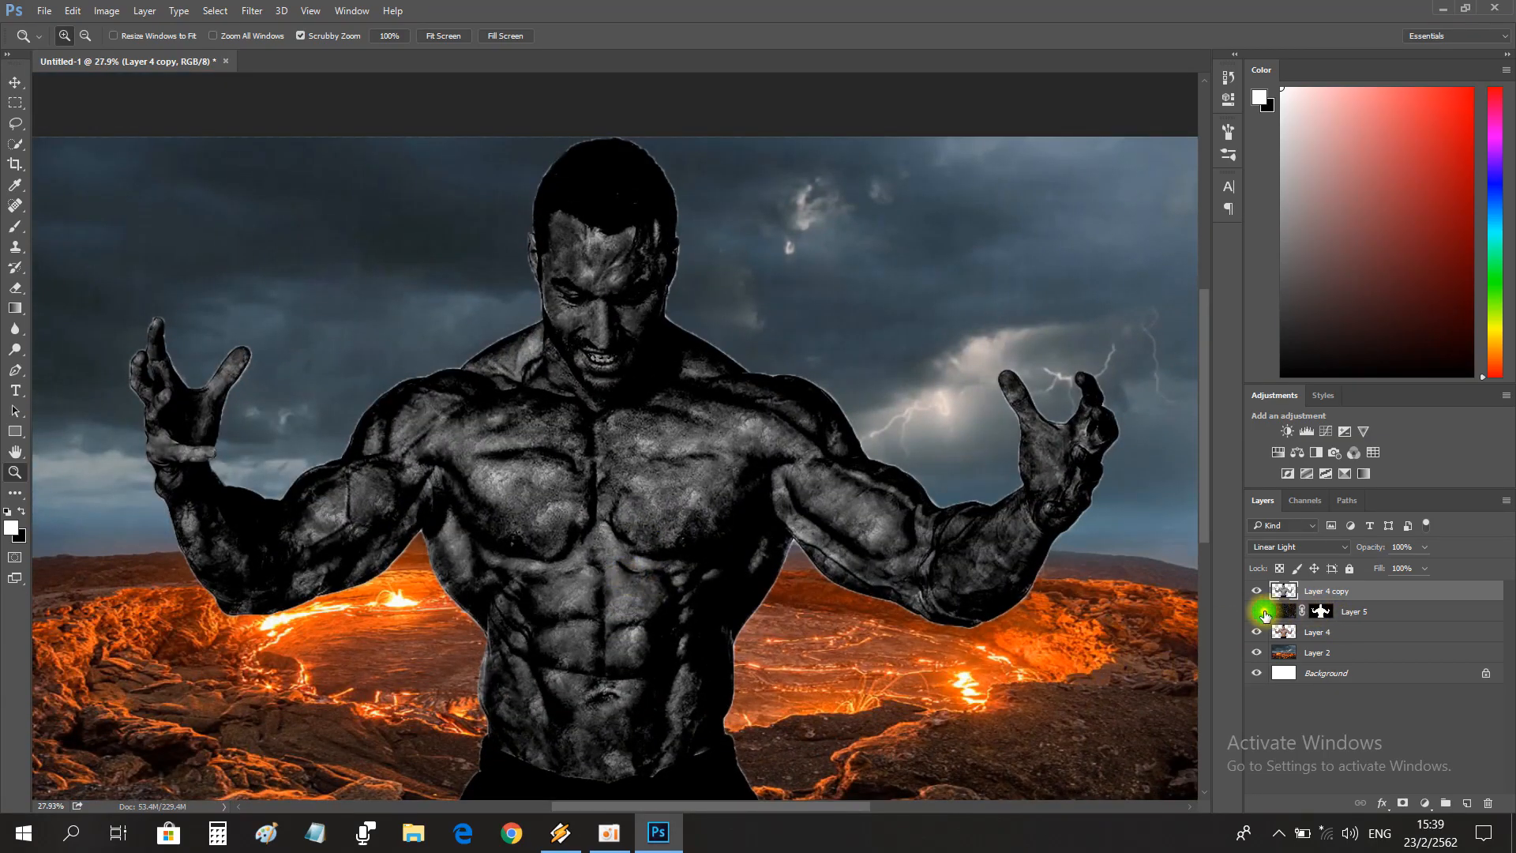
{"action": "left_click", "coordinate": [1374, 613]}
{"action": "key", "text": "c"}
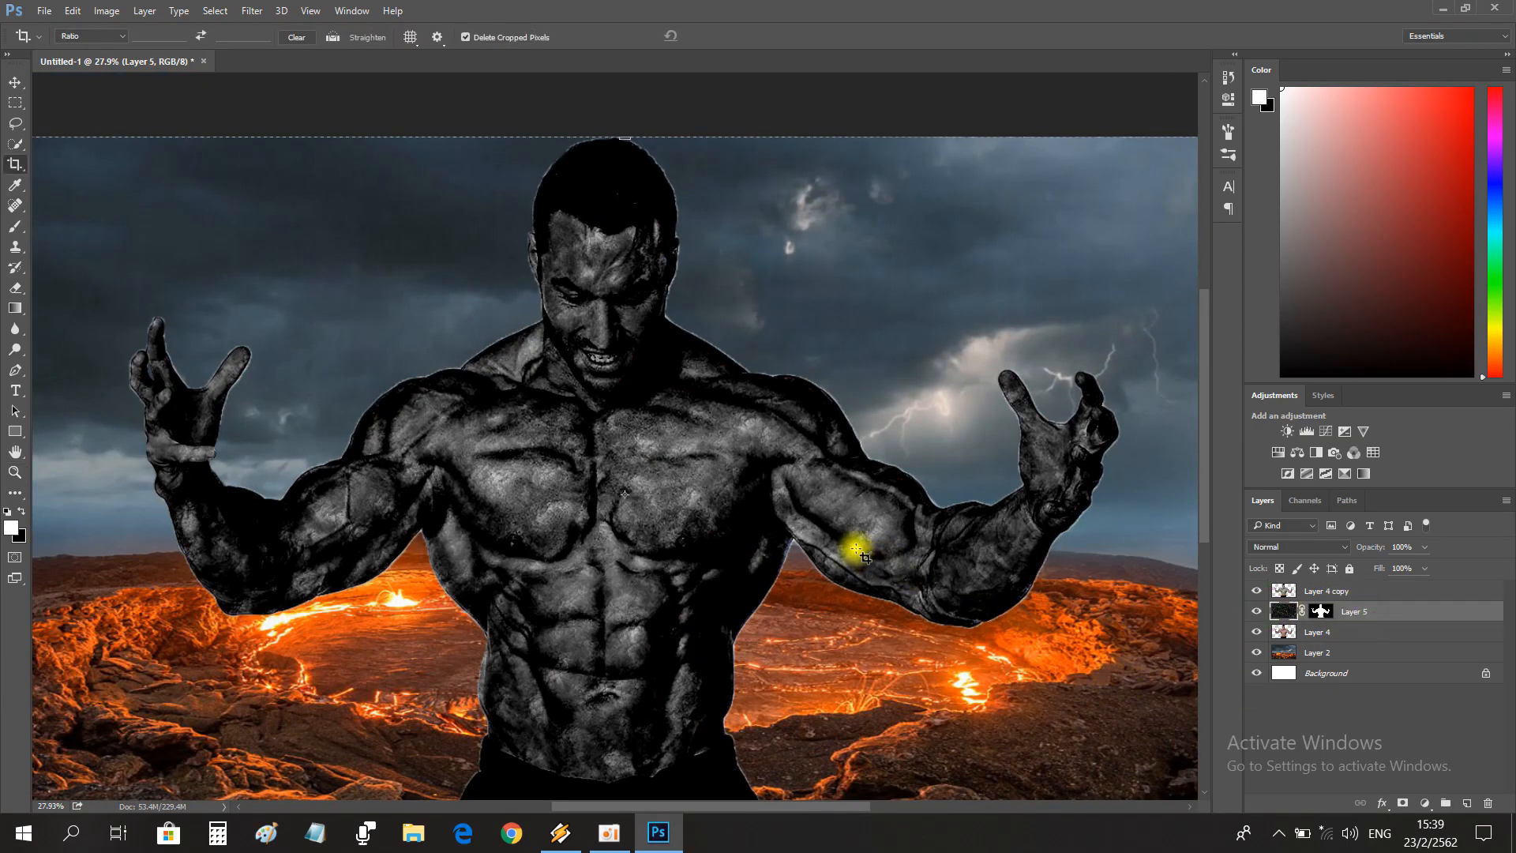
{"action": "key", "text": "e"}
{"action": "mouse_move", "coordinate": [785, 196]}
{"action": "left_mouse_down"}
{"action": "mouse_move", "coordinate": [545, 316]}
{"action": "mouse_move", "coordinate": [608, 330]}
{"action": "mouse_move", "coordinate": [551, 341]}
{"action": "mouse_move", "coordinate": [588, 359]}
{"action": "mouse_move", "coordinate": [498, 340]}
{"action": "mouse_move", "coordinate": [629, 235]}
{"action": "left_mouse_up"}
{"action": "left_click", "coordinate": [1254, 596]}
{"action": "left_click", "coordinate": [1254, 597]}
{"action": "mouse_move", "coordinate": [694, 142]}
{"action": "left_mouse_down"}
{"action": "mouse_move", "coordinate": [478, 207]}
{"action": "mouse_move", "coordinate": [520, 251]}
{"action": "mouse_move", "coordinate": [523, 303]}
{"action": "mouse_move", "coordinate": [628, 300]}
{"action": "mouse_move", "coordinate": [698, 334]}
{"action": "mouse_move", "coordinate": [651, 355]}
{"action": "mouse_move", "coordinate": [535, 349]}
{"action": "mouse_move", "coordinate": [545, 322]}
{"action": "mouse_move", "coordinate": [525, 316]}
{"action": "mouse_move", "coordinate": [529, 336]}
{"action": "mouse_move", "coordinate": [663, 337]}
{"action": "mouse_move", "coordinate": [695, 263]}
{"action": "mouse_move", "coordinate": [504, 206]}
{"action": "mouse_move", "coordinate": [666, 251]}
{"action": "mouse_move", "coordinate": [599, 212]}
{"action": "left_mouse_up"}
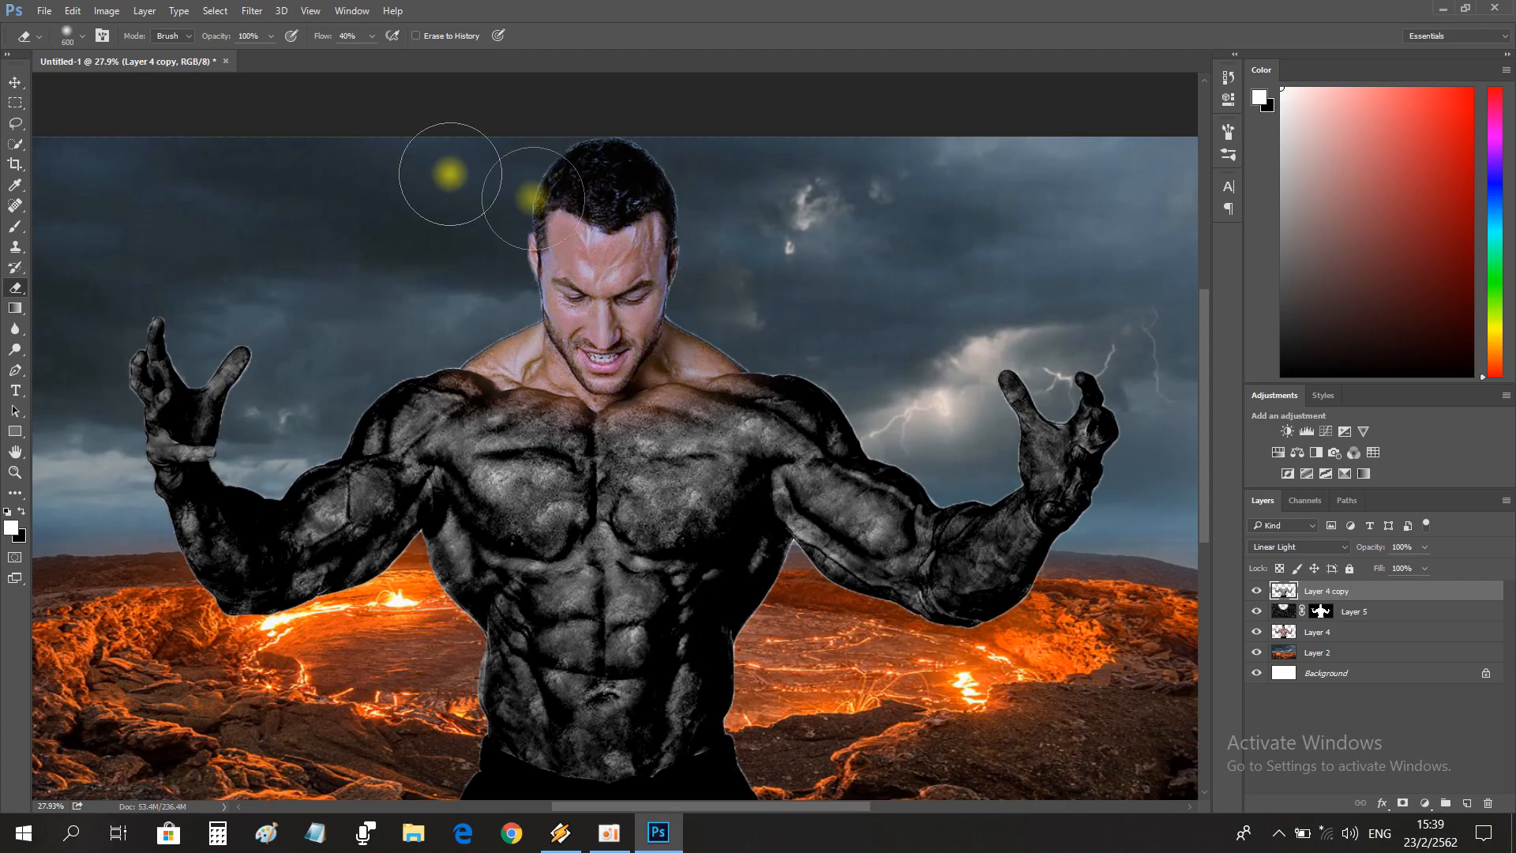
Raise the original man layer's saturation to about +20 and lower its lightness slightly with Hue/Saturation.
{"action": "left_click", "coordinate": [14, 471]}
{"action": "left_click_drag", "start_coordinate": [798, 482], "coordinate": [729, 494]}
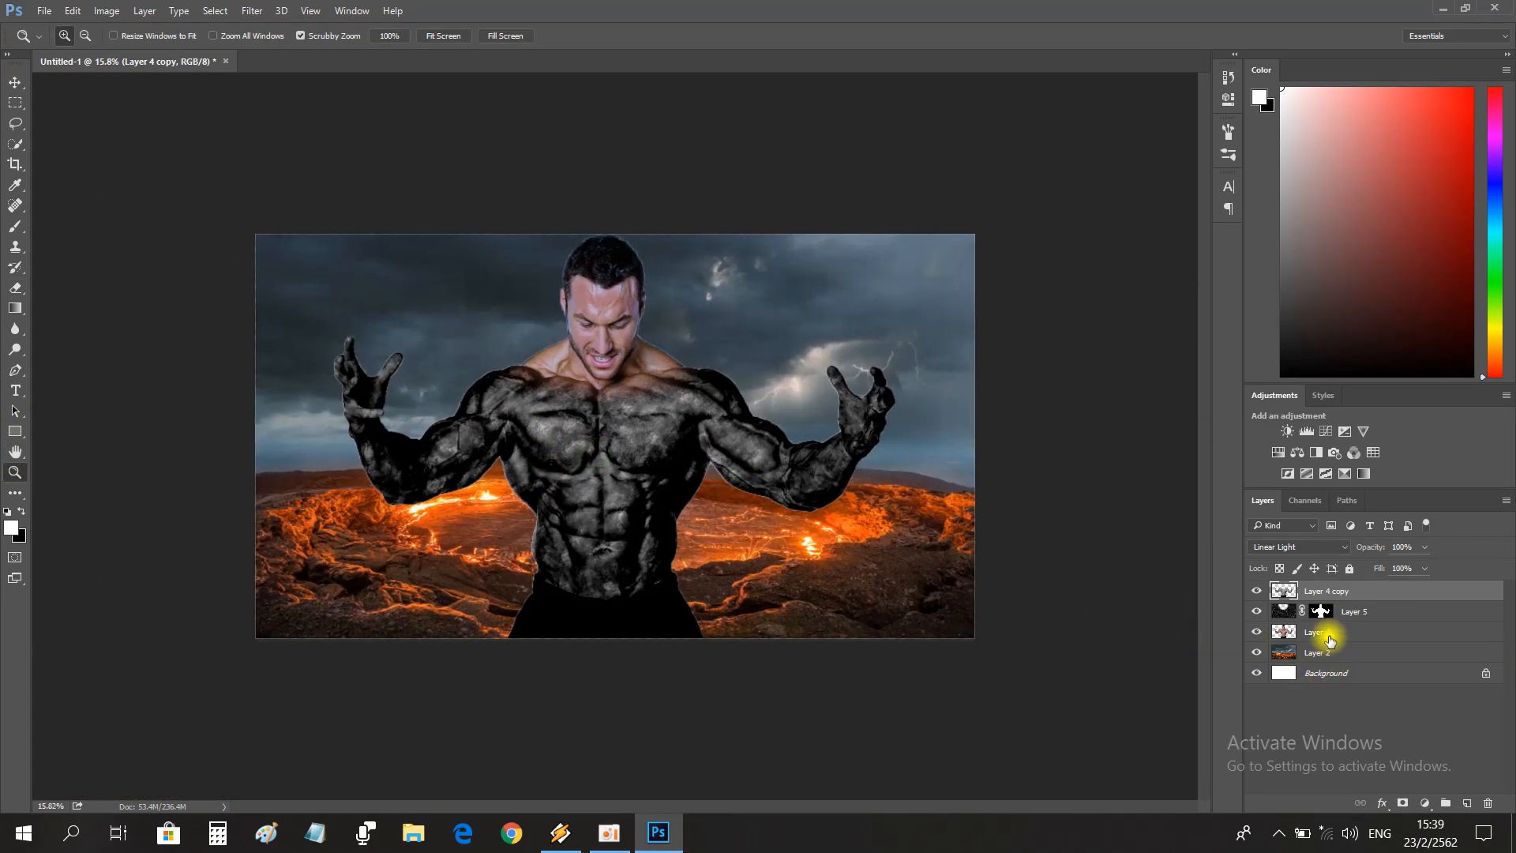
{"action": "left_click", "coordinate": [1329, 636]}
{"action": "left_click", "coordinate": [103, 9]}
{"action": "mouse_move", "coordinate": [237, 55]}
{"action": "left_click", "coordinate": [371, 159]}
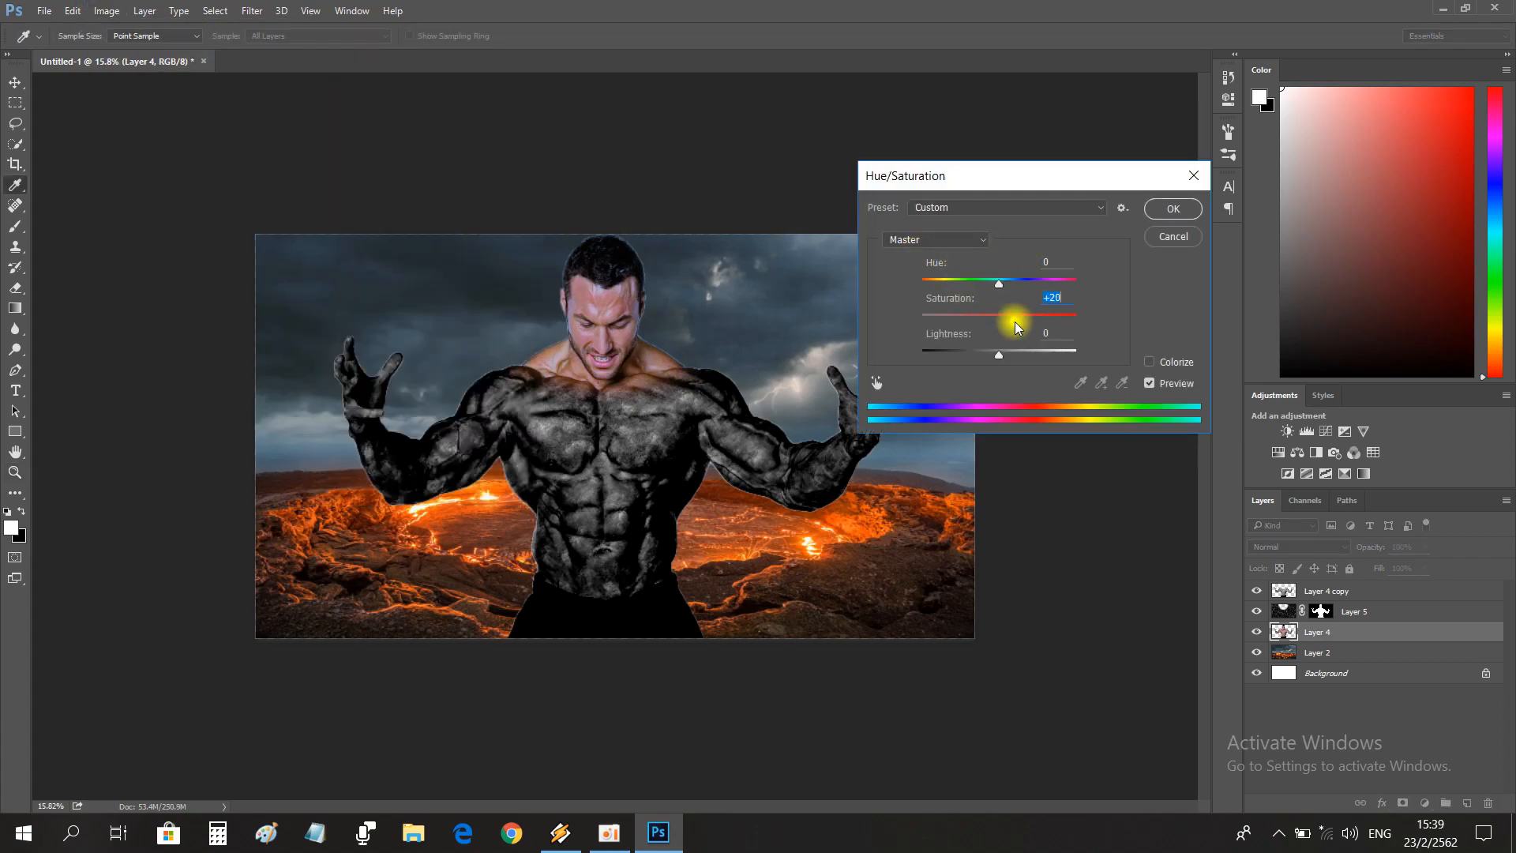
{"action": "left_click_drag", "start_coordinate": [999, 353], "coordinate": [994, 359]}
{"action": "left_click", "coordinate": [1151, 212]}
Open the image cracks-2099531_960_720 and add an Invert adjustment layer above it.
{"action": "left_click_drag", "start_coordinate": [585, 322], "coordinate": [617, 320]}
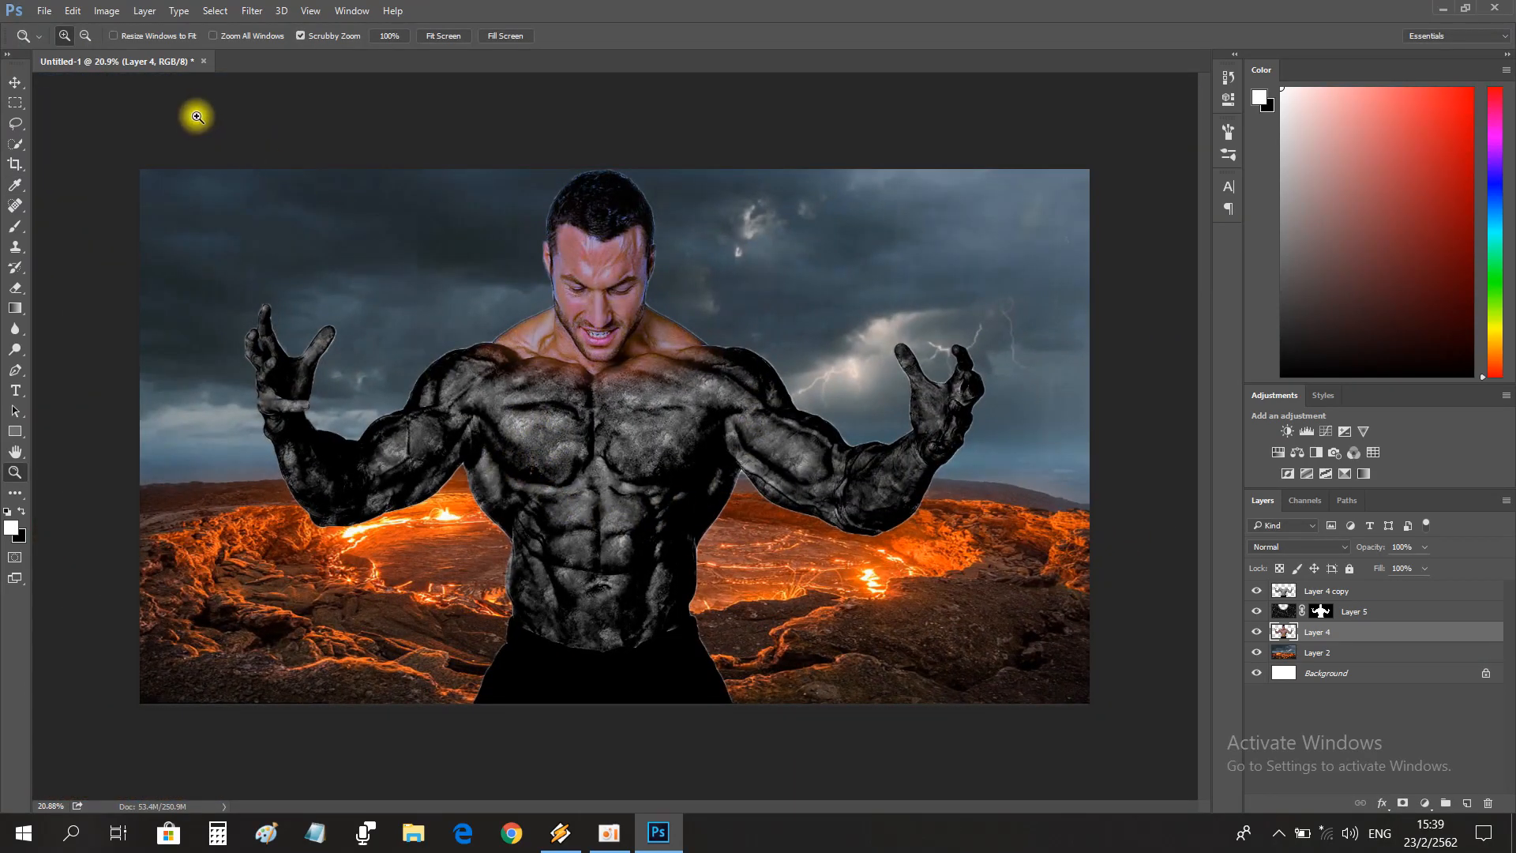
{"action": "left_click", "coordinate": [28, 11]}
{"action": "left_click", "coordinate": [49, 41]}
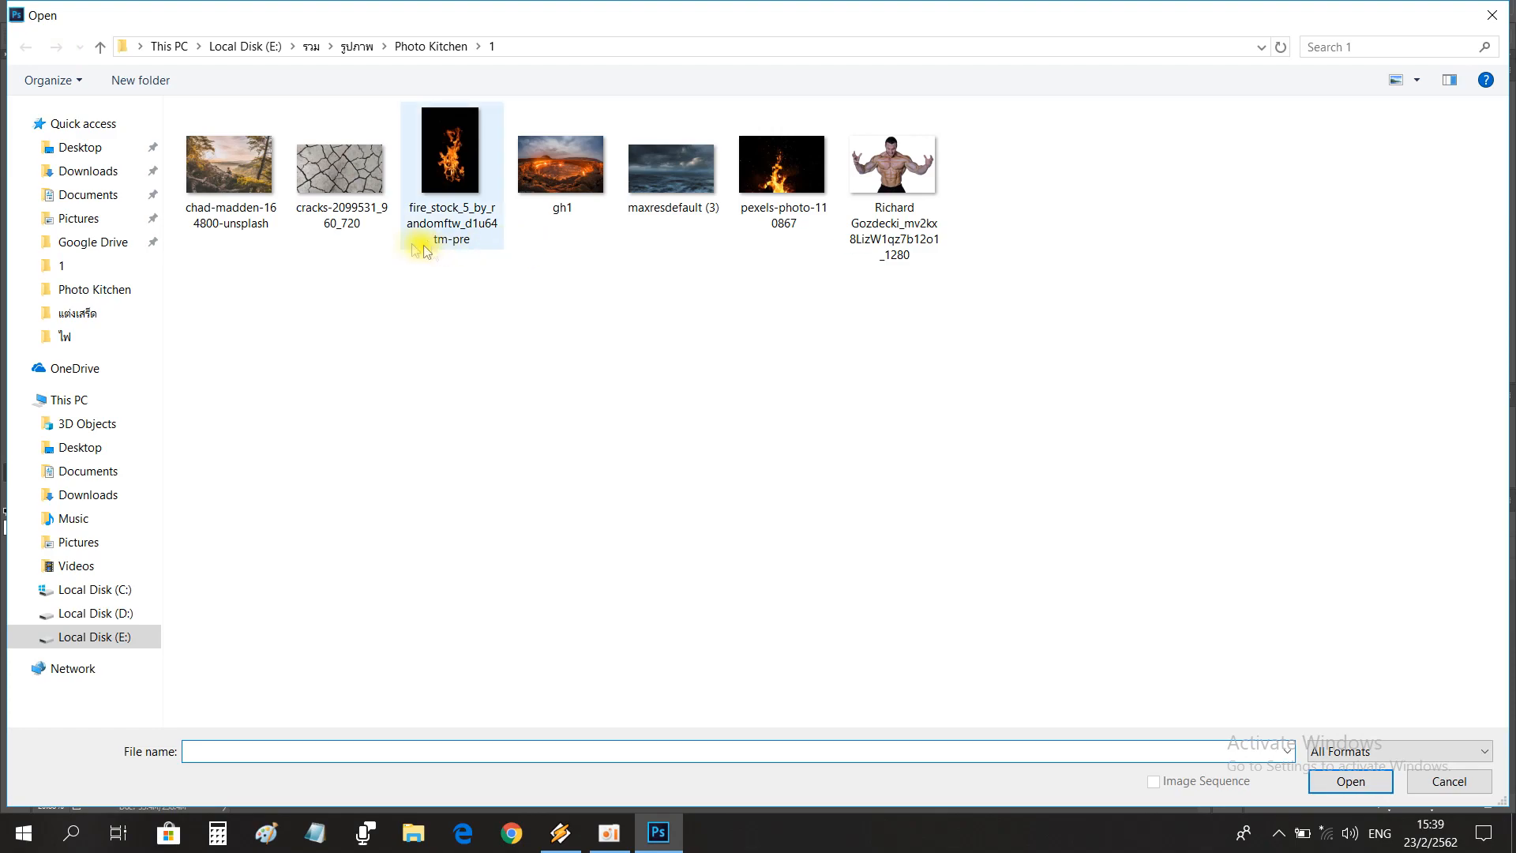
{"action": "double_click", "coordinate": [353, 186]}
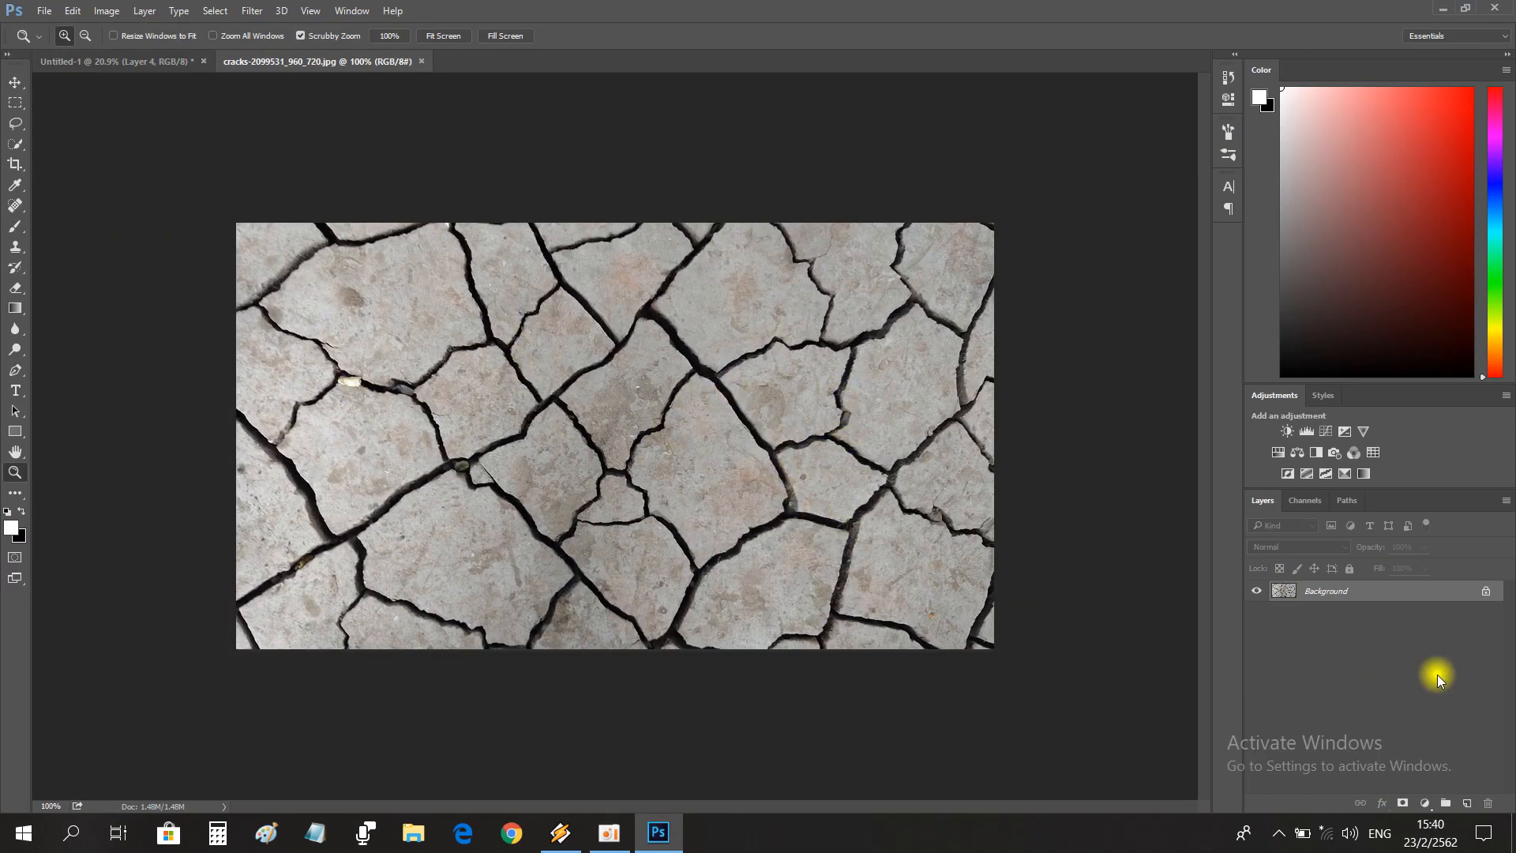
{"action": "left_click", "coordinate": [1413, 803]}
{"action": "left_click", "coordinate": [1295, 616]}
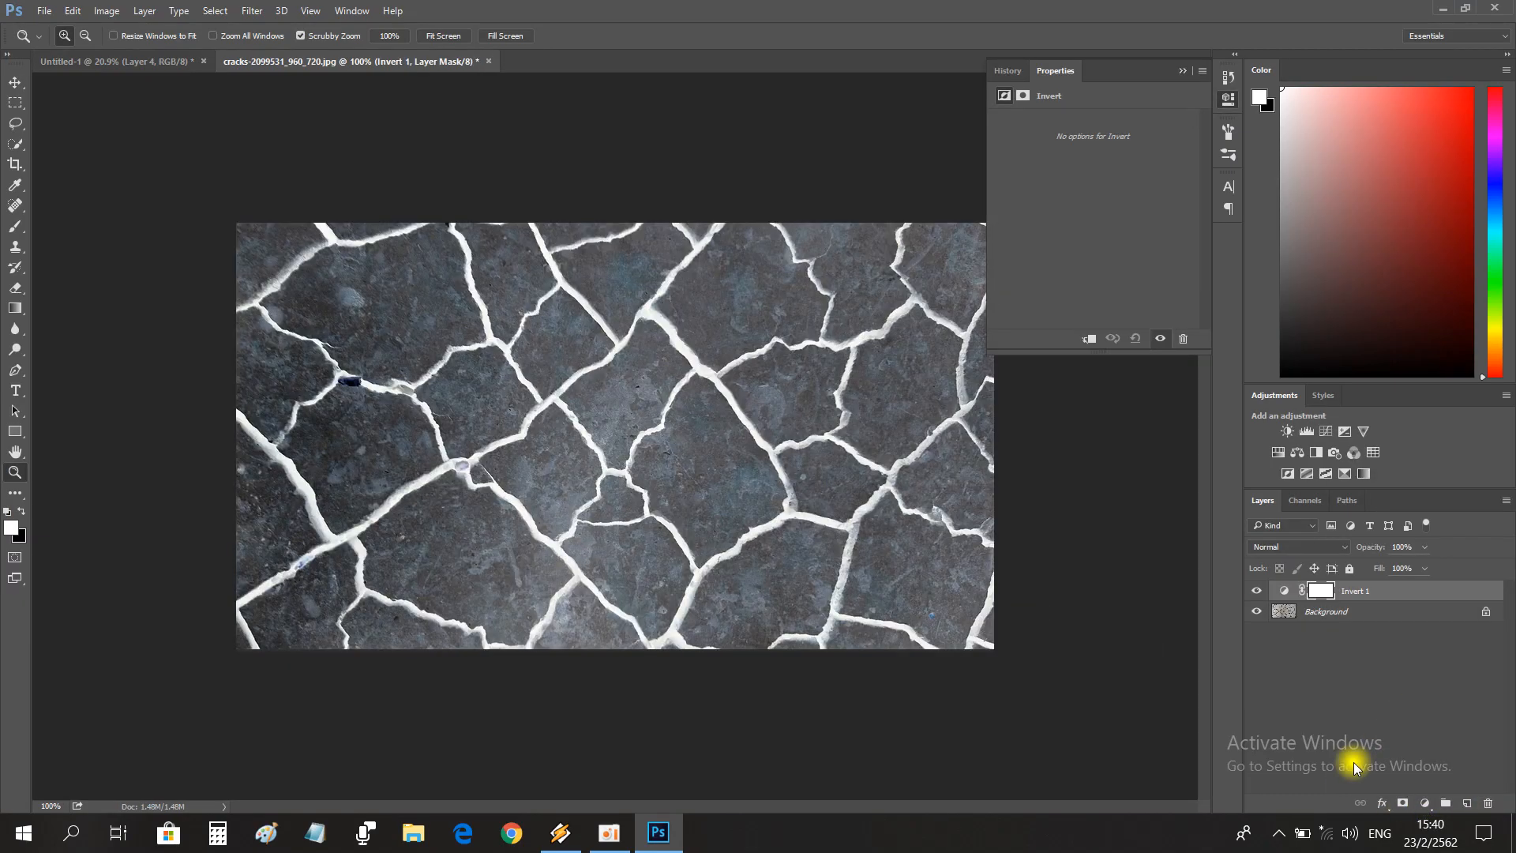
{"action": "left_click", "coordinate": [1182, 71]}
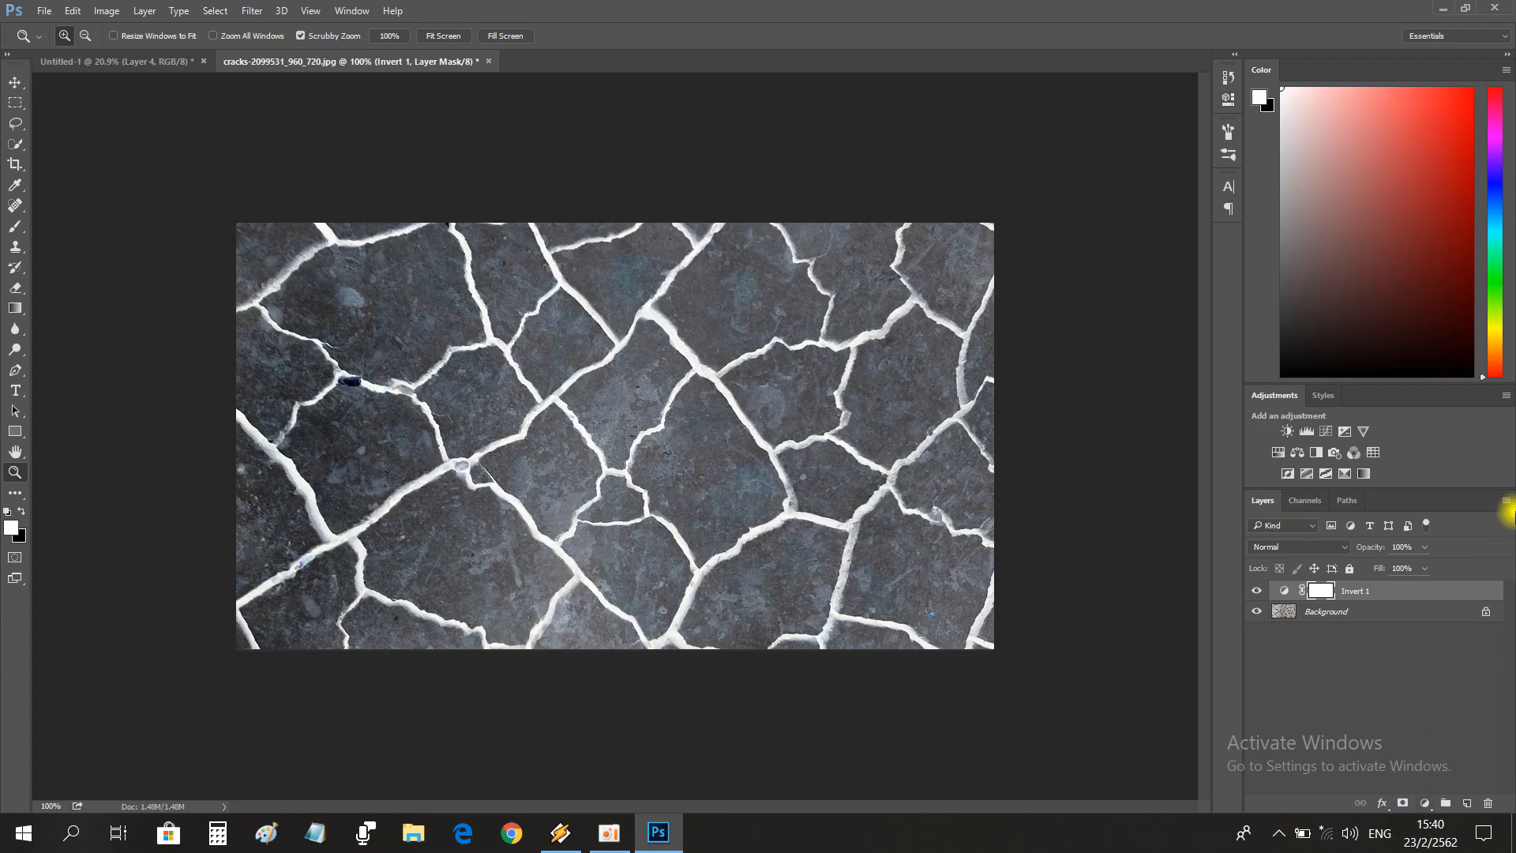
Flatten the inverted cracks image and unlock its background into a regular layer.
{"action": "left_click", "coordinate": [1506, 500]}
{"action": "left_click", "coordinate": [1294, 703]}
{"action": "left_click", "coordinate": [1484, 591]}
{"action": "double_click", "coordinate": [1469, 590]}
{"action": "key", "text": "Escape"}
Add a Gradient Map with the Violet, Orange preset over the cracks and change its violet stop to black.
{"action": "left_click", "coordinate": [1424, 803]}
{"action": "left_click", "coordinate": [1299, 772]}
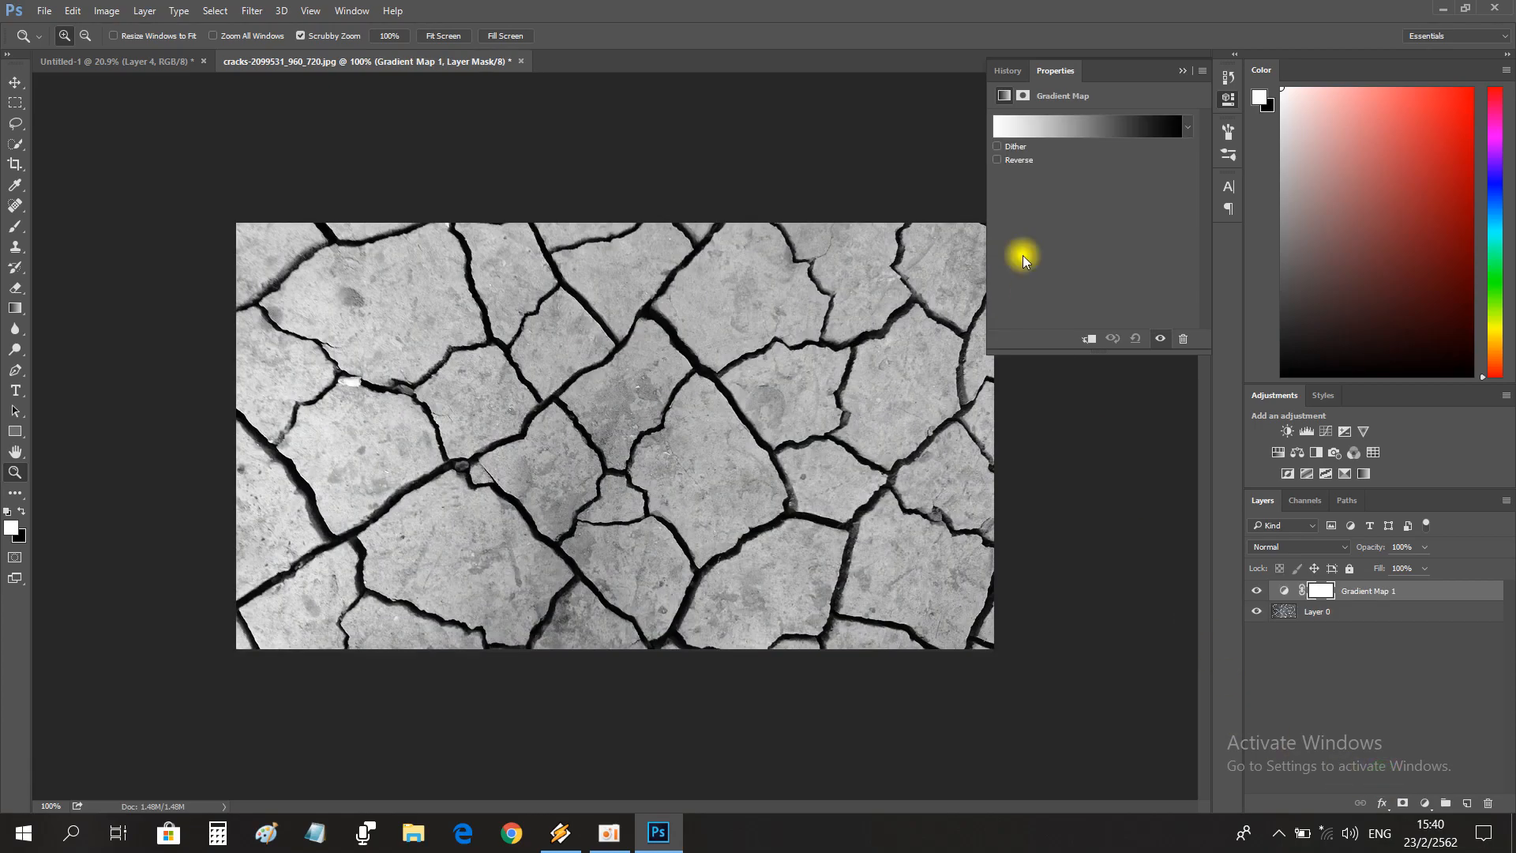
{"action": "left_click", "coordinate": [1066, 126]}
{"action": "left_click", "coordinate": [1042, 207]}
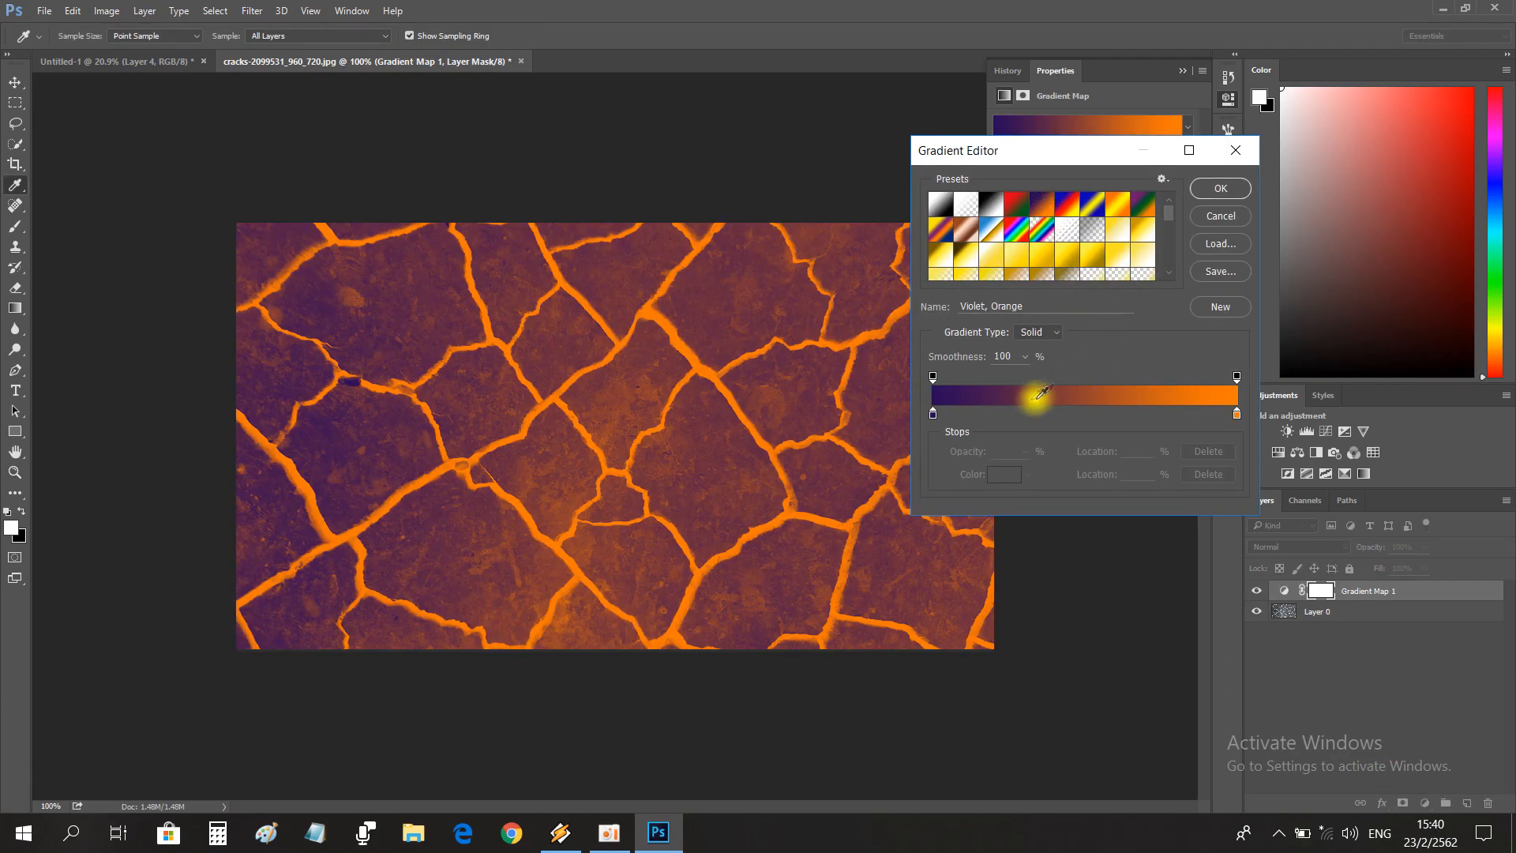
{"action": "left_click", "coordinate": [933, 414]}
{"action": "left_click", "coordinate": [1004, 474]}
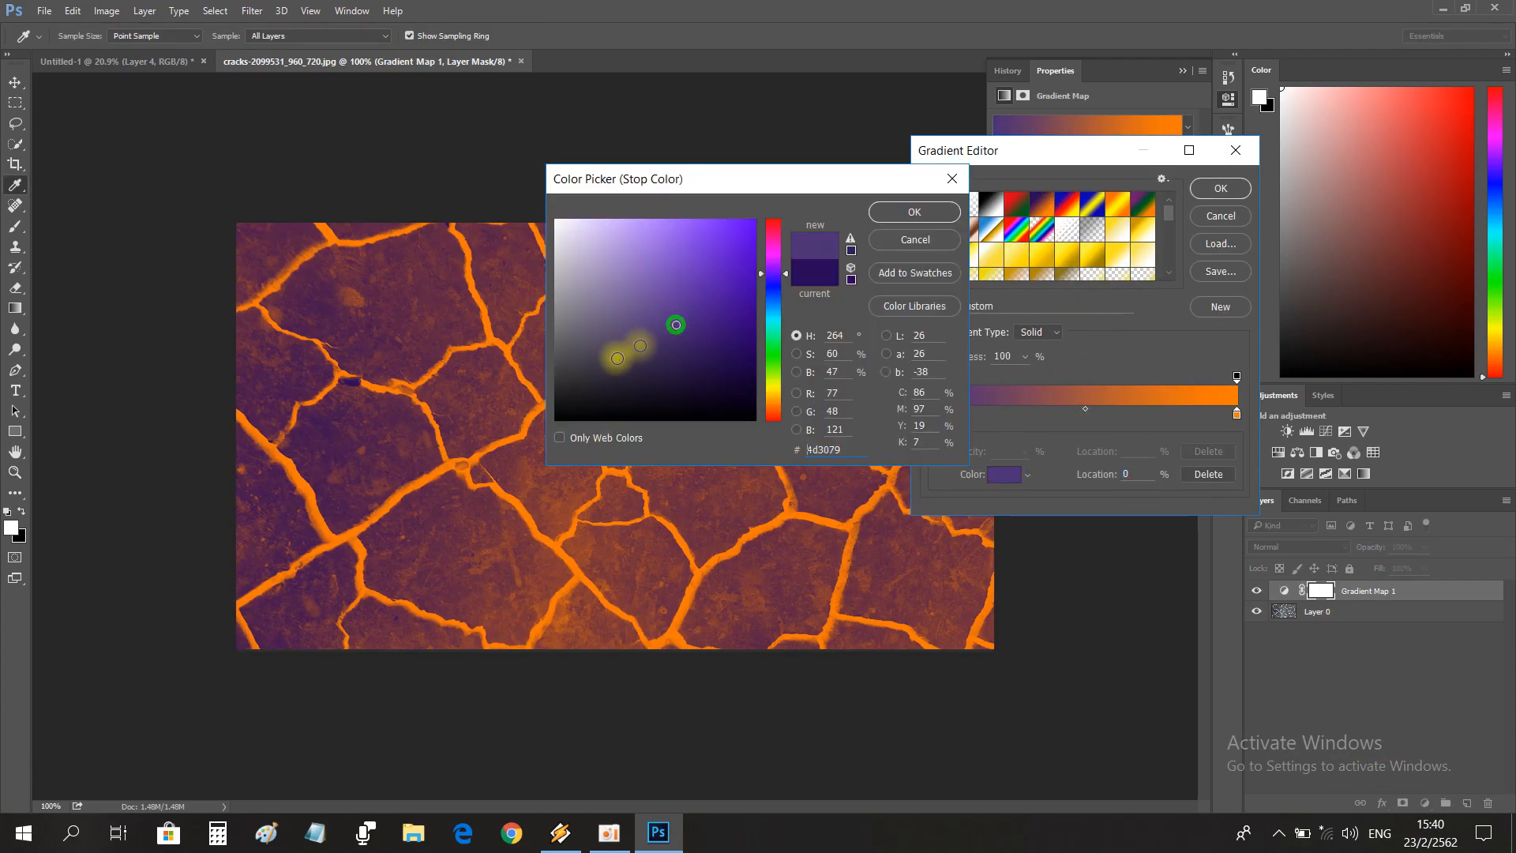
{"action": "left_click_drag", "start_coordinate": [626, 342], "coordinate": [466, 495]}
{"action": "left_click", "coordinate": [890, 215]}
Move the gradient's orange stop slightly inward and its black stop to near the middle, and apply the gradient.
{"action": "left_click_drag", "start_coordinate": [1086, 411], "coordinate": [1242, 396]}
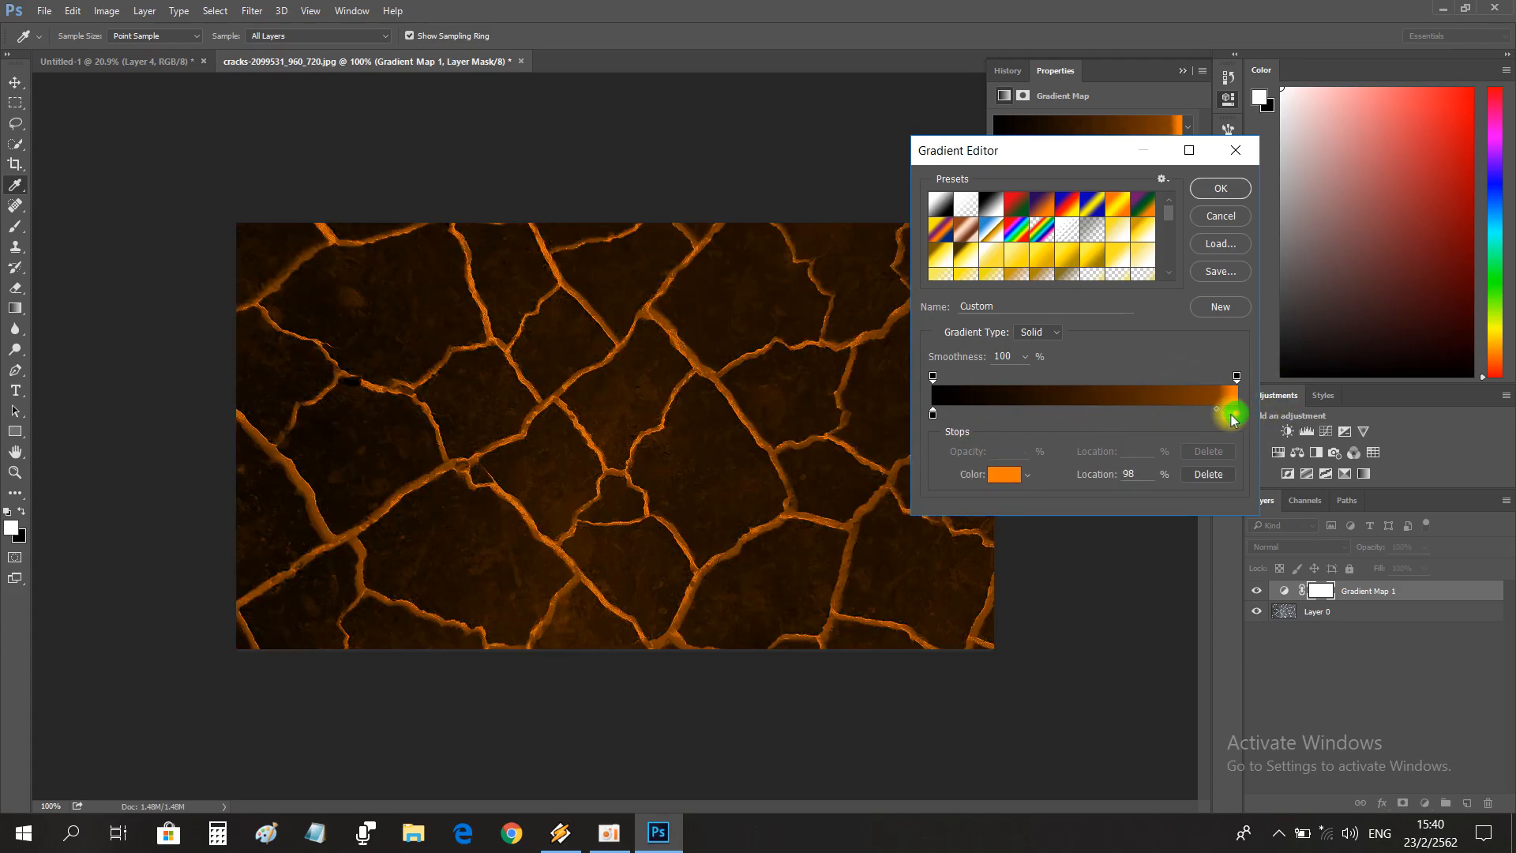
{"action": "left_click_drag", "start_coordinate": [1236, 417], "coordinate": [1200, 417]}
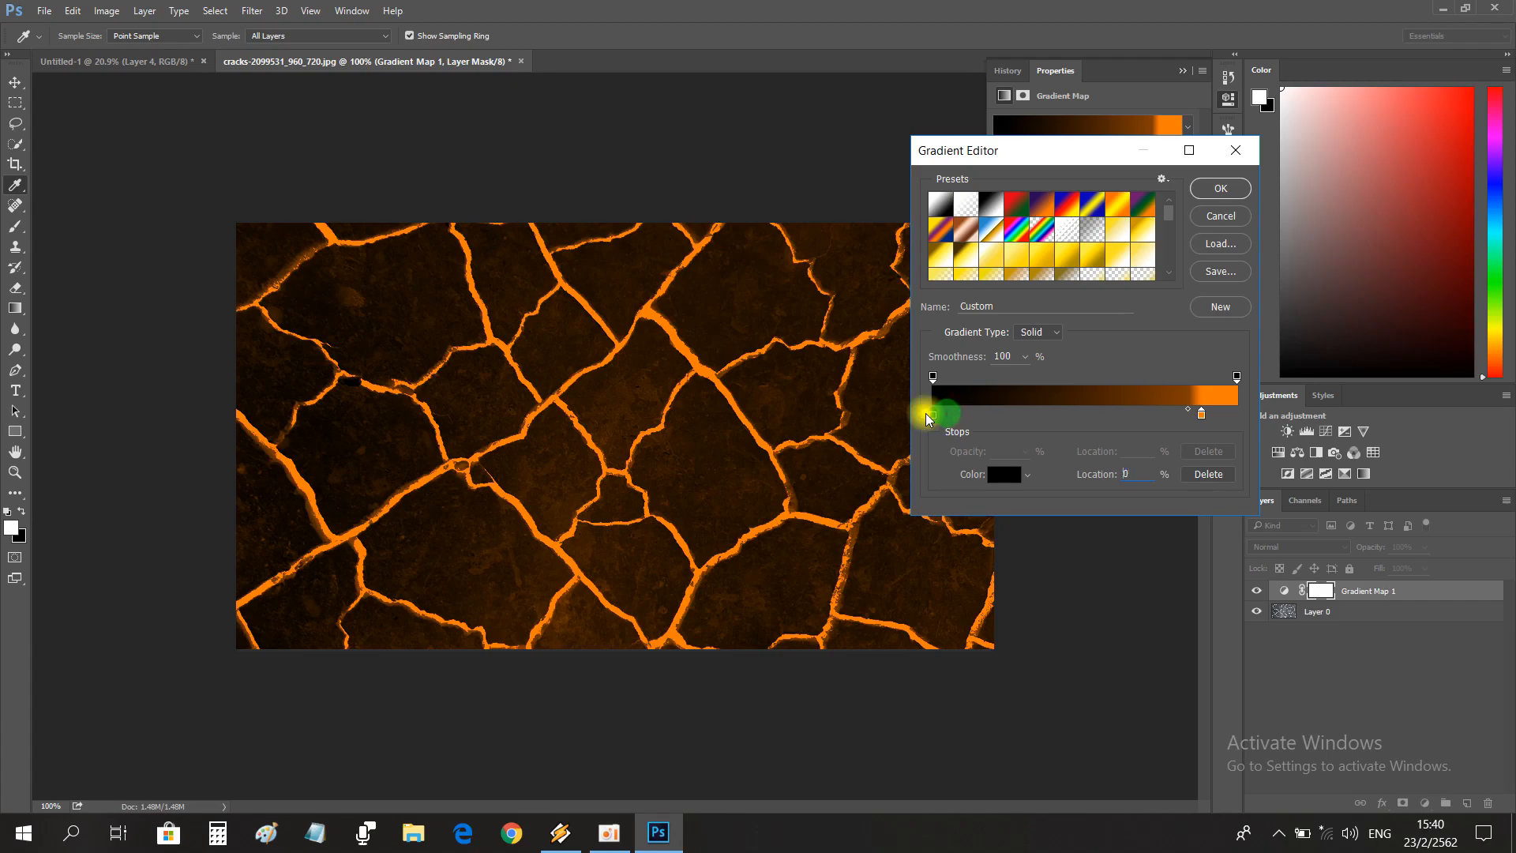
{"action": "left_click_drag", "start_coordinate": [932, 377], "coordinate": [1064, 414]}
{"action": "left_click", "coordinate": [1236, 158]}
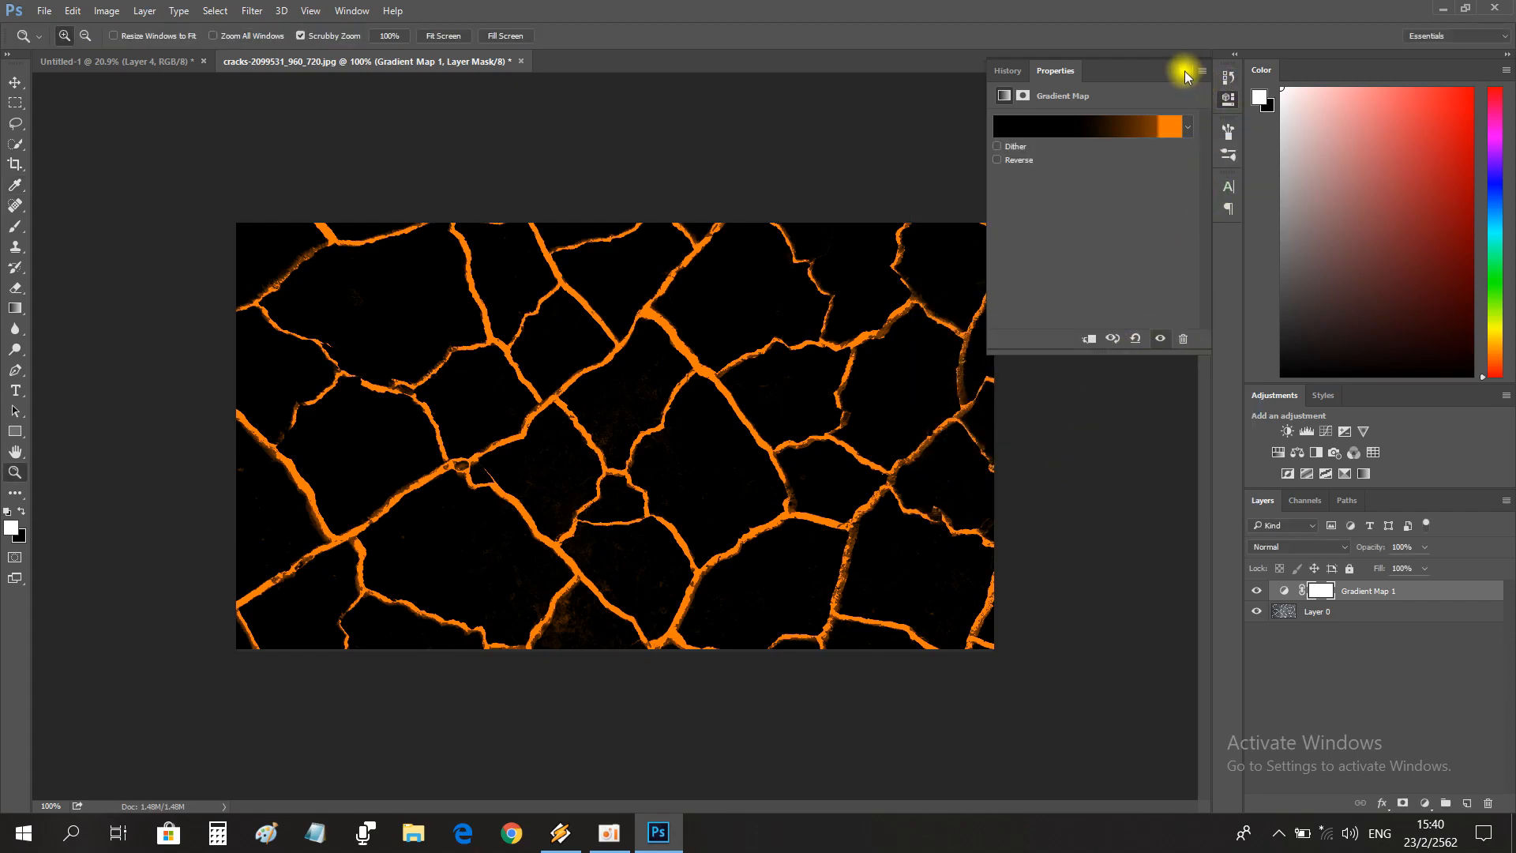
Flatten the black and orange cracks image.
{"action": "left_click", "coordinate": [1182, 70]}
{"action": "left_click", "coordinate": [1505, 501]}
{"action": "left_click", "coordinate": [1328, 707]}
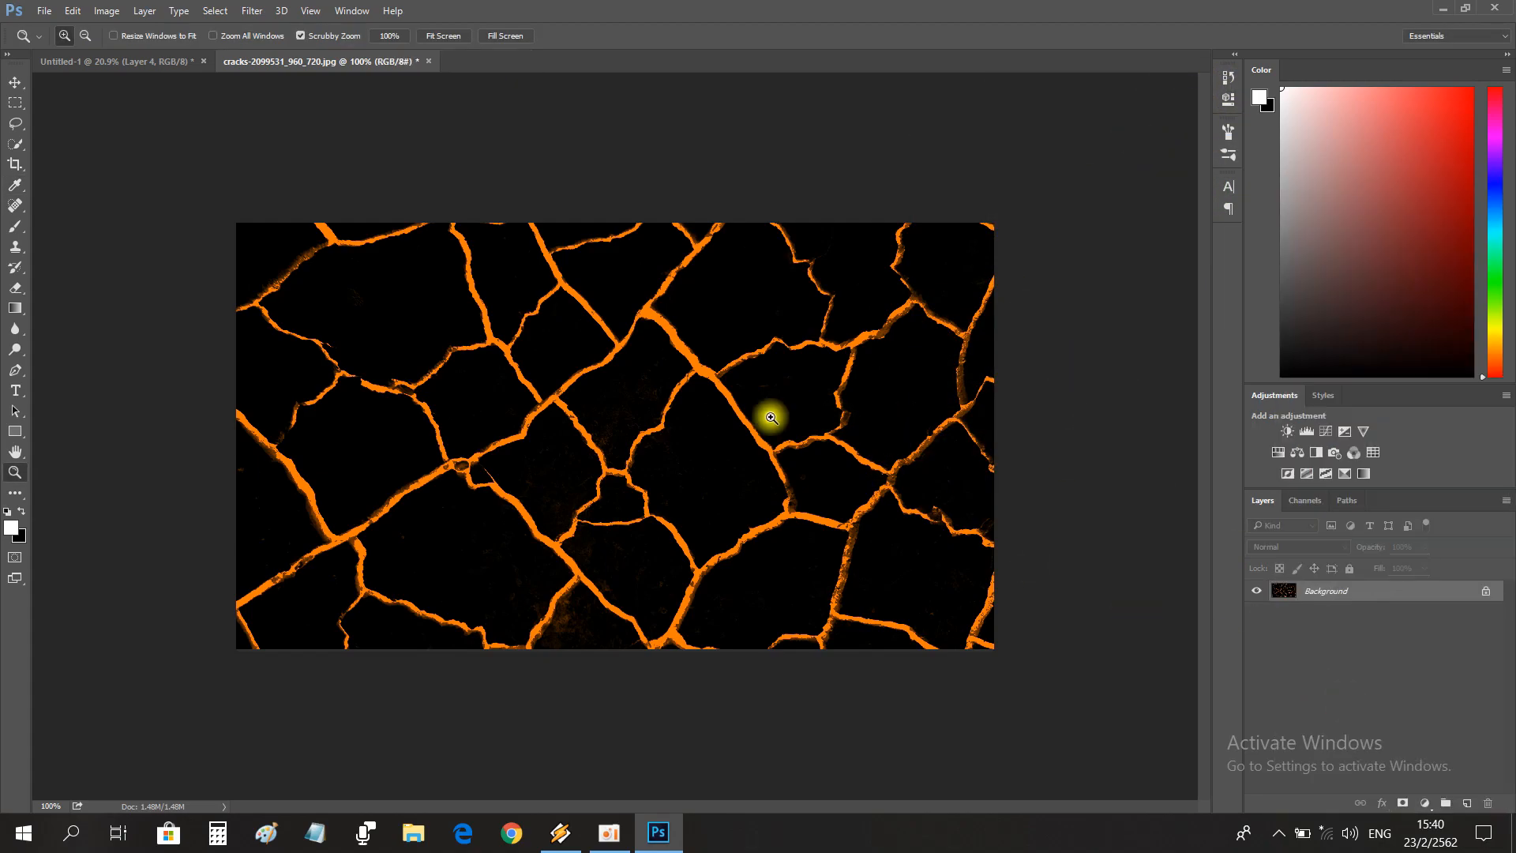
Bring the flattened cracks image into the man composite and close the cracks document.
{"action": "key", "text": "v"}
{"action": "left_click", "coordinate": [143, 62]}
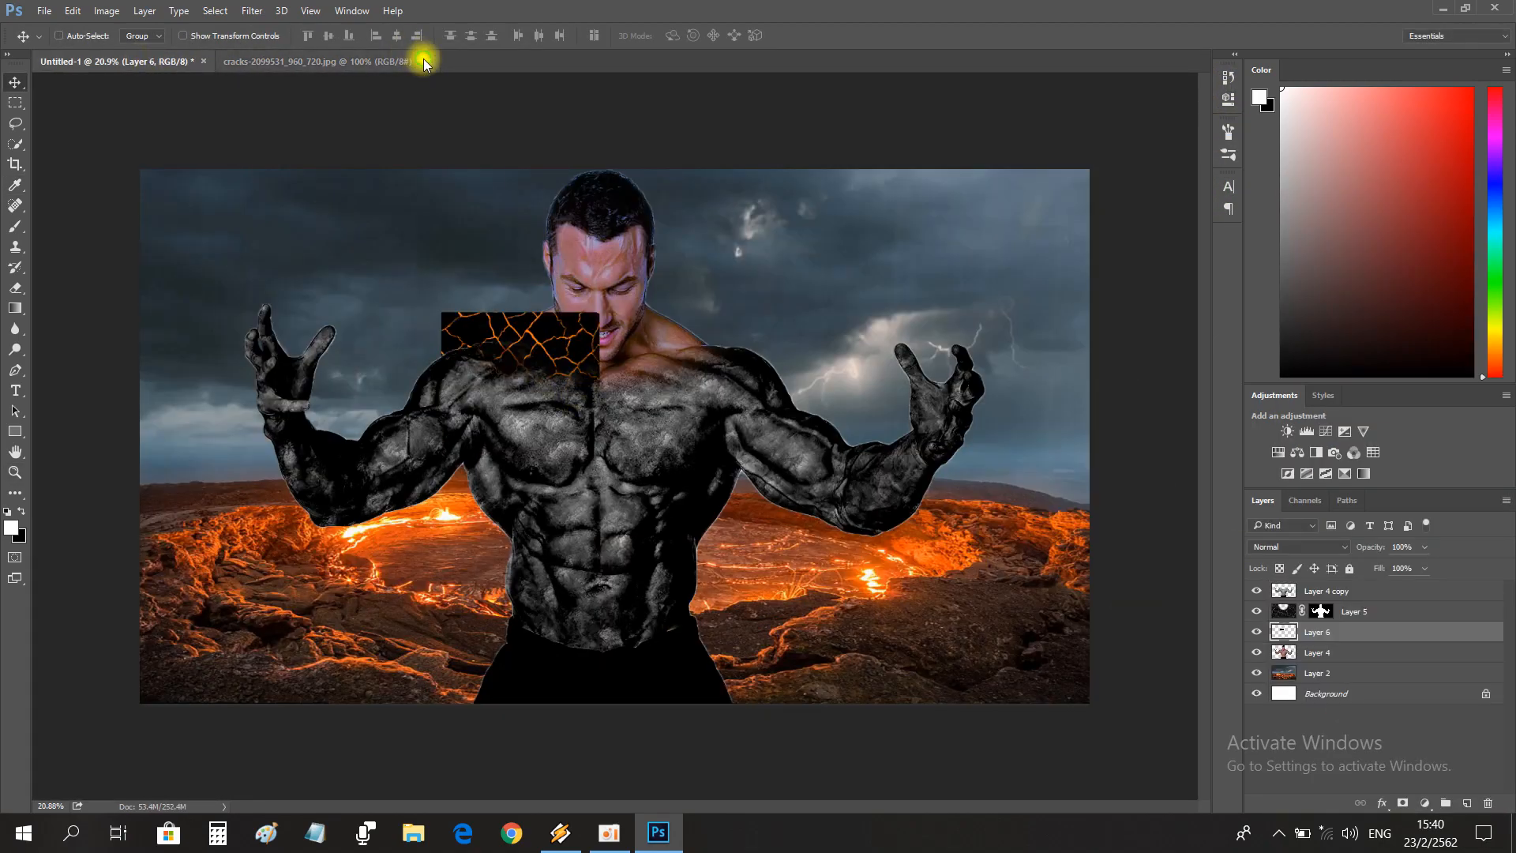
{"action": "left_click", "coordinate": [428, 61]}
{"action": "left_click", "coordinate": [761, 317]}
Move the cracks layer to the top of the stack and enlarge it to about 187% at the side of the man.
{"action": "left_click_drag", "start_coordinate": [1408, 629], "coordinate": [1343, 586]}
{"action": "key", "text": "ctrl"}
{"action": "left_click_drag", "start_coordinate": [511, 347], "coordinate": [274, 332]}
{"action": "key", "text": "ctrl+t"}
{"action": "left_click_drag", "start_coordinate": [365, 384], "coordinate": [488, 449]}
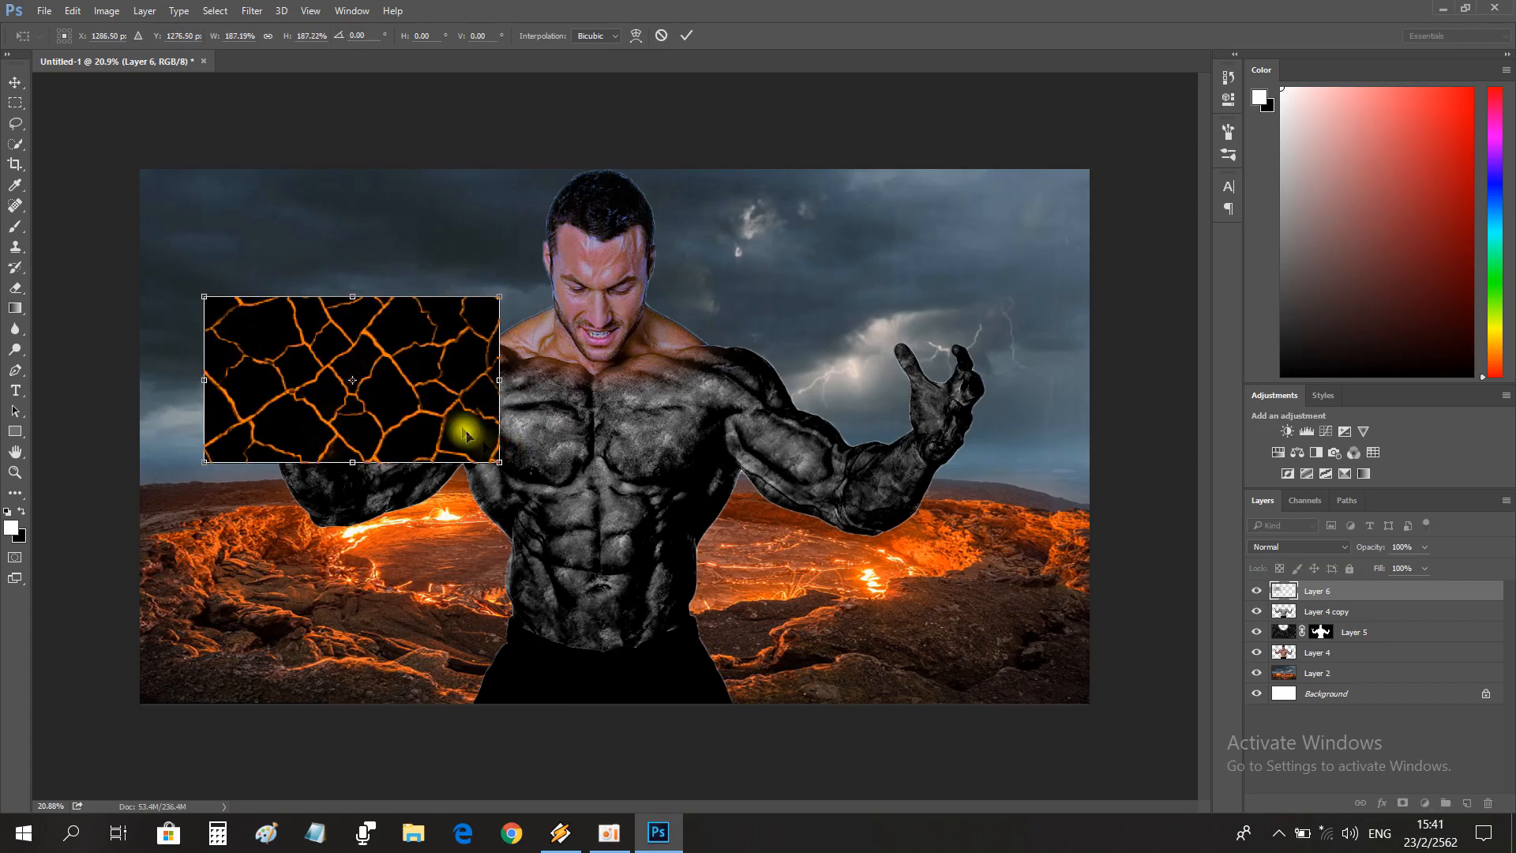
{"action": "left_click_drag", "start_coordinate": [437, 402], "coordinate": [725, 547]}
{"action": "key", "text": "Return"}
Tile six copies of the cracks layer edge to edge over the man's arms, chest and waist.
{"action": "left_click_drag", "start_coordinate": [735, 484], "coordinate": [1007, 514]}
{"action": "left_click_drag", "start_coordinate": [965, 439], "coordinate": [965, 274]}
{"action": "left_click_drag", "start_coordinate": [947, 342], "coordinate": [609, 665]}
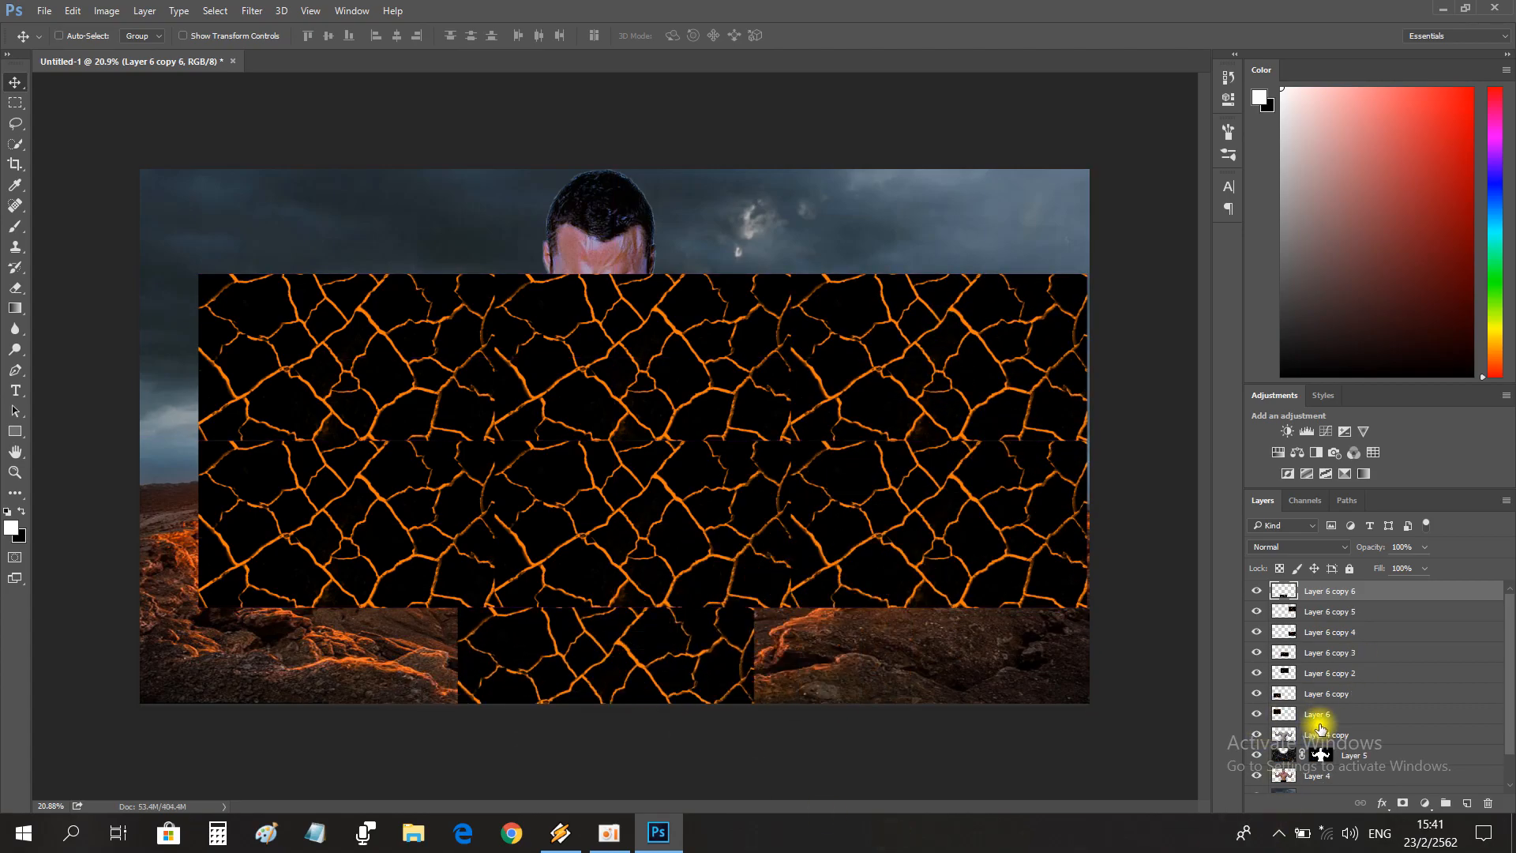
Merge all the tiled cracks layers into one layer and set its blend mode to Screen.
{"action": "left_click", "coordinate": [1320, 713], "text": "shift"}
{"action": "key", "text": "ctrl+e"}
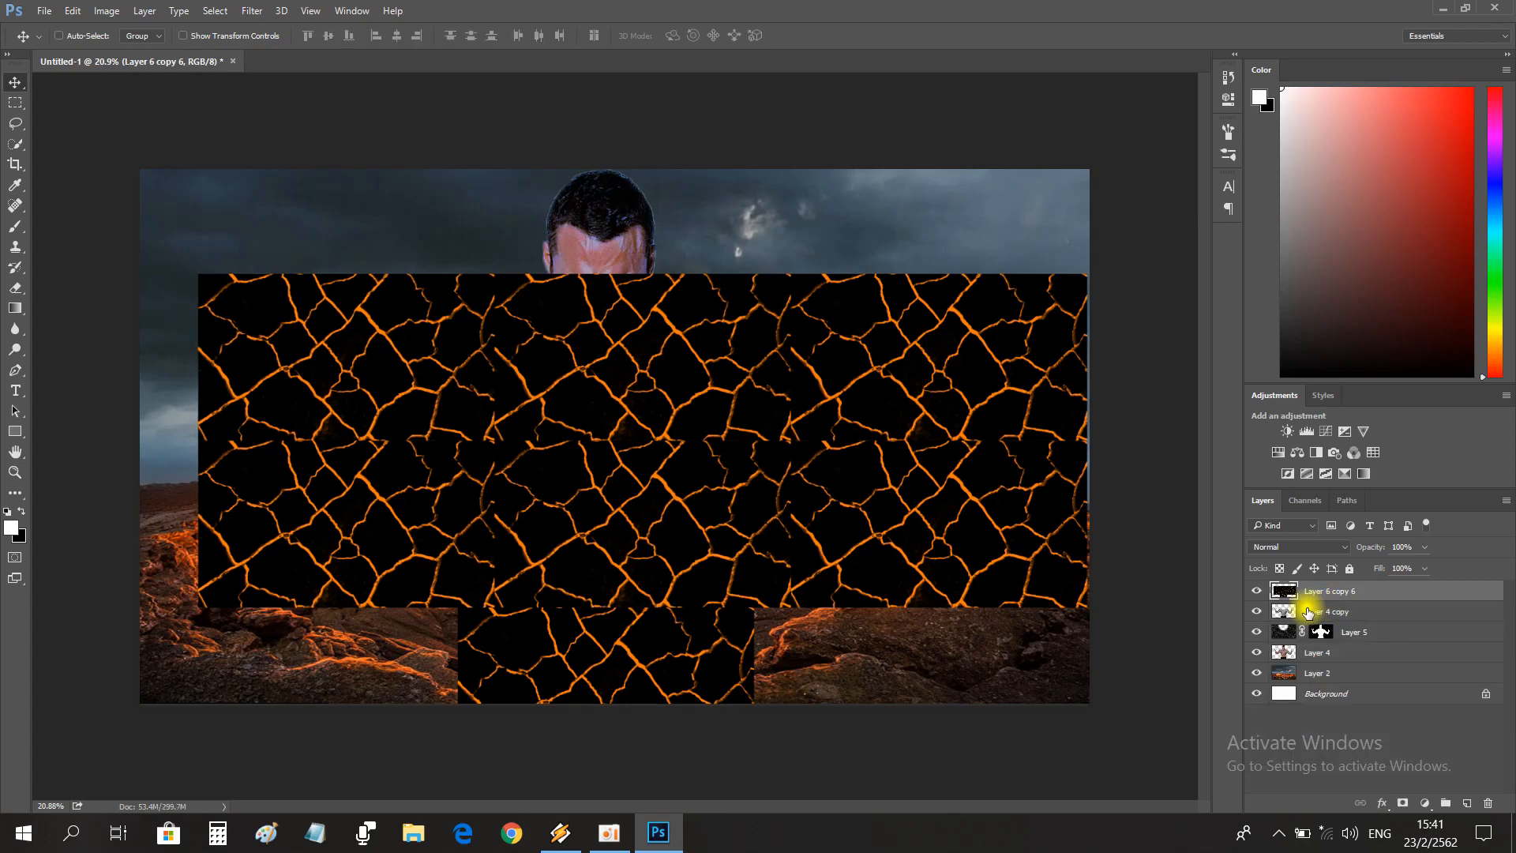
{"action": "left_click", "coordinate": [1259, 592]}
{"action": "left_click", "coordinate": [1259, 592]}
{"action": "left_click", "coordinate": [1260, 592]}
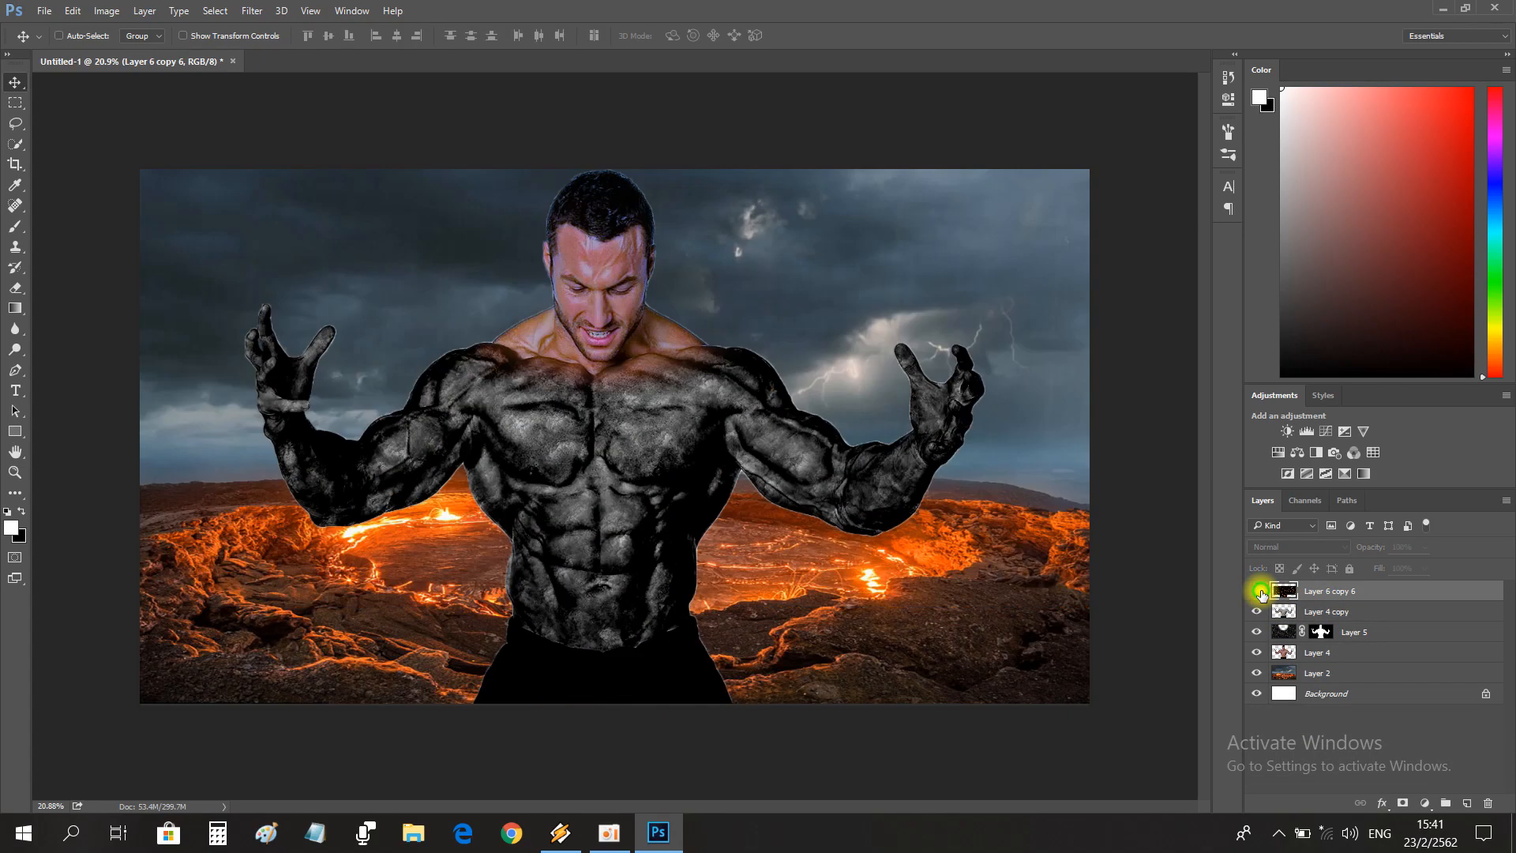
{"action": "left_click", "coordinate": [1260, 592]}
{"action": "left_click", "coordinate": [1299, 548]}
{"action": "left_click", "coordinate": [1260, 335]}
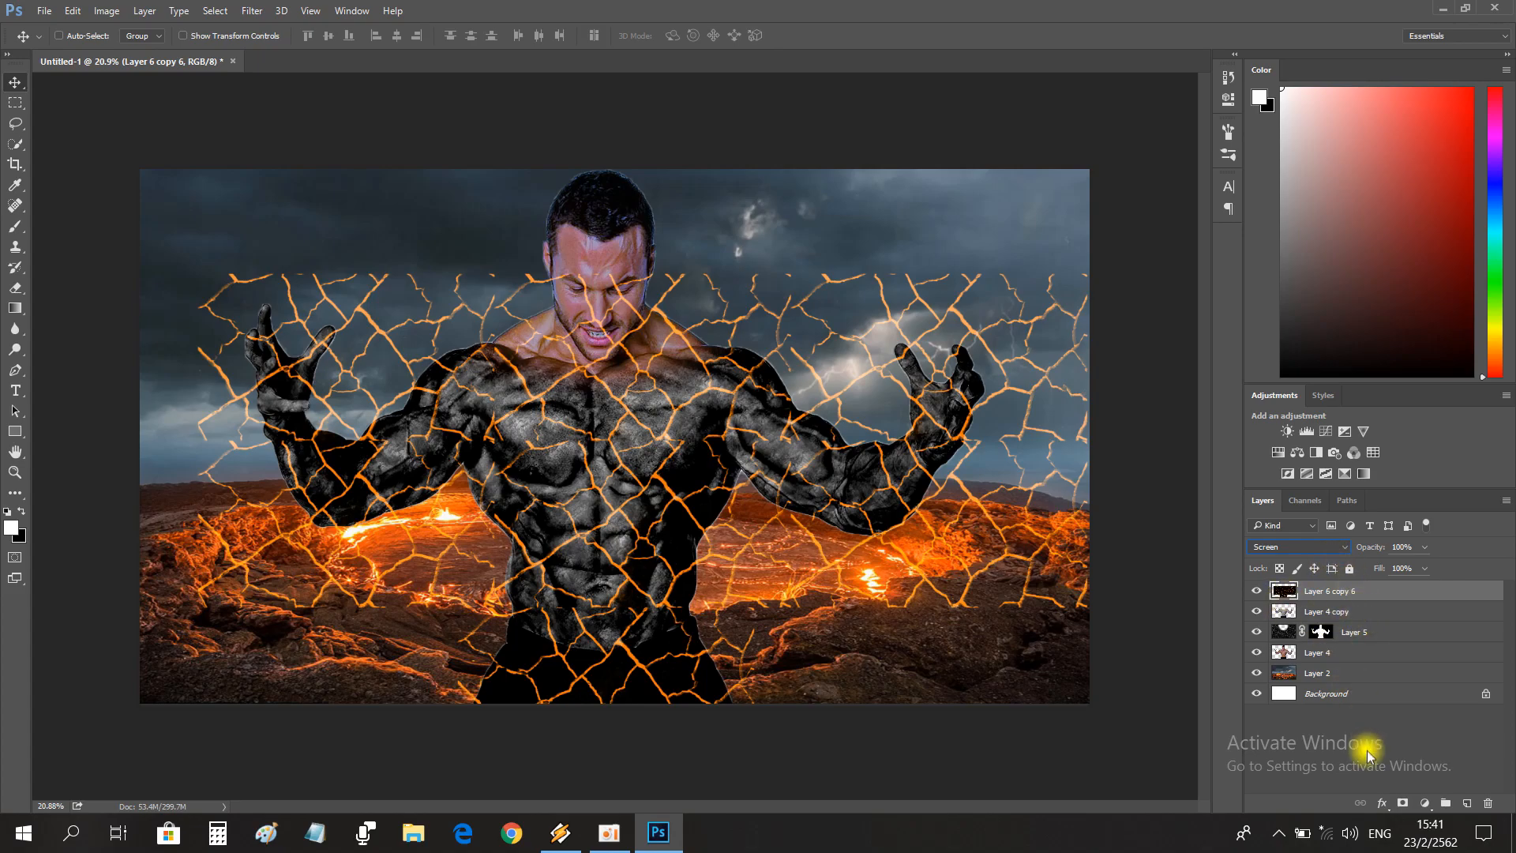
Mask the merged cracks layer to the outline of the copied body layer beneath it.
{"action": "left_click", "coordinate": [1287, 614], "text": "ctrl"}
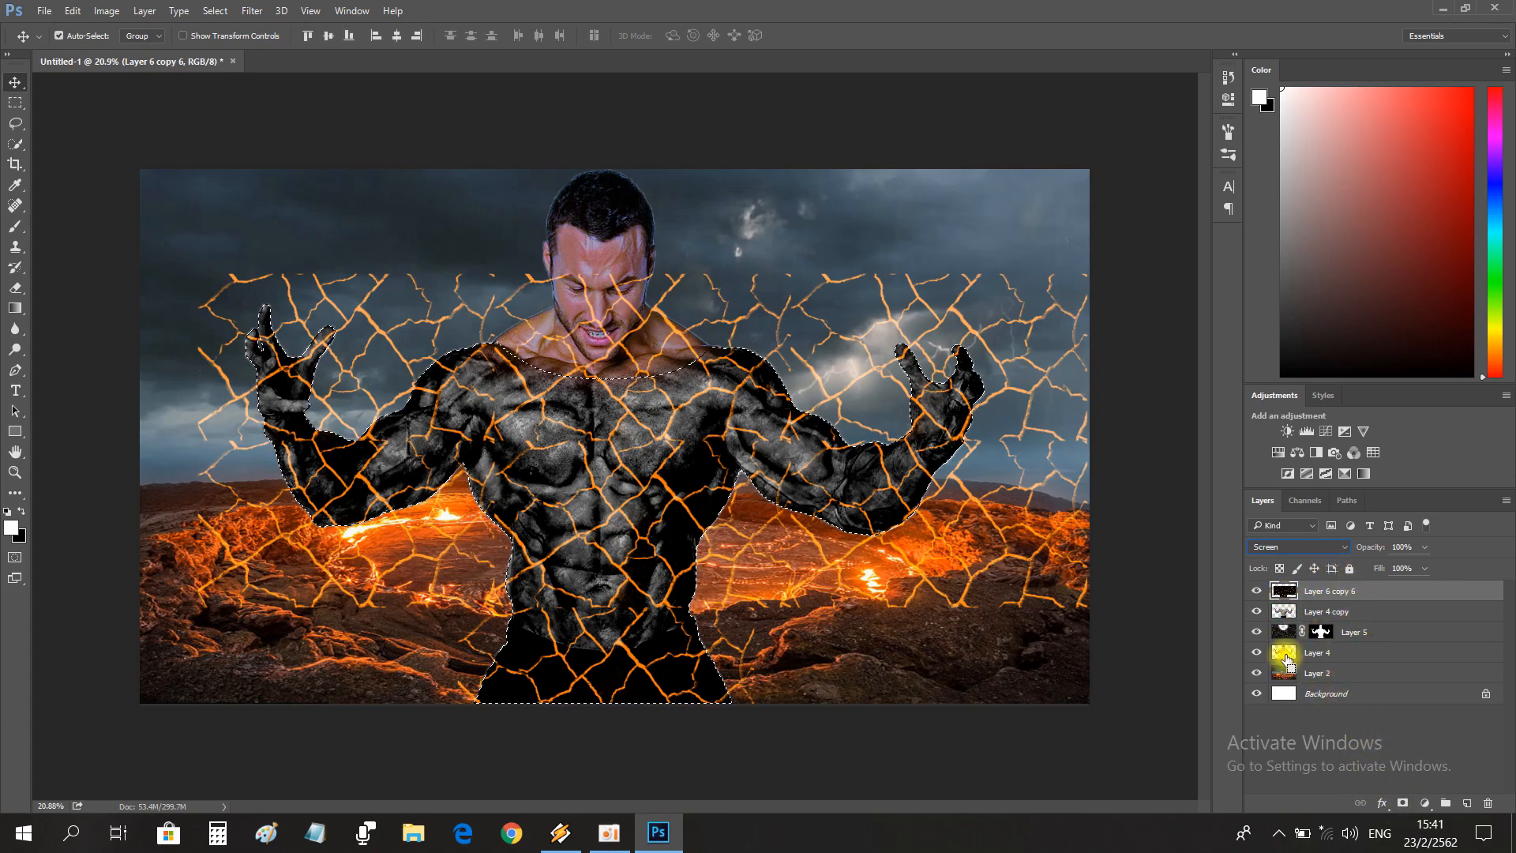
{"action": "left_click", "coordinate": [1404, 802]}
Try the Lighten, Linear Dodge (Add), Lighter Color and Screen blend modes on the masked cracks layer, comparing the look on the chest.
{"action": "left_click", "coordinate": [1298, 546]}
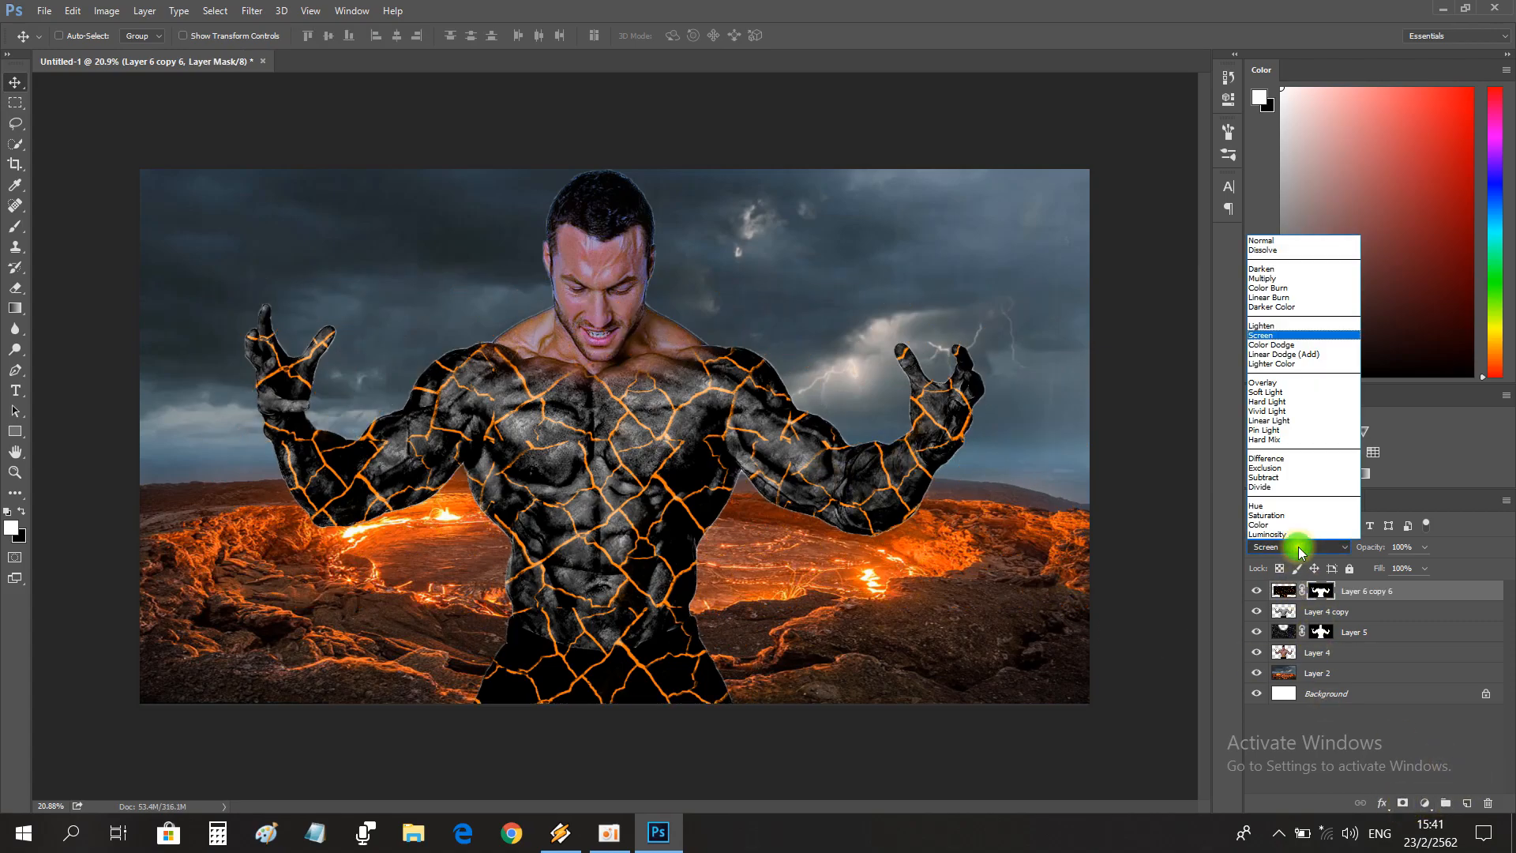
{"action": "left_click", "coordinate": [1263, 332]}
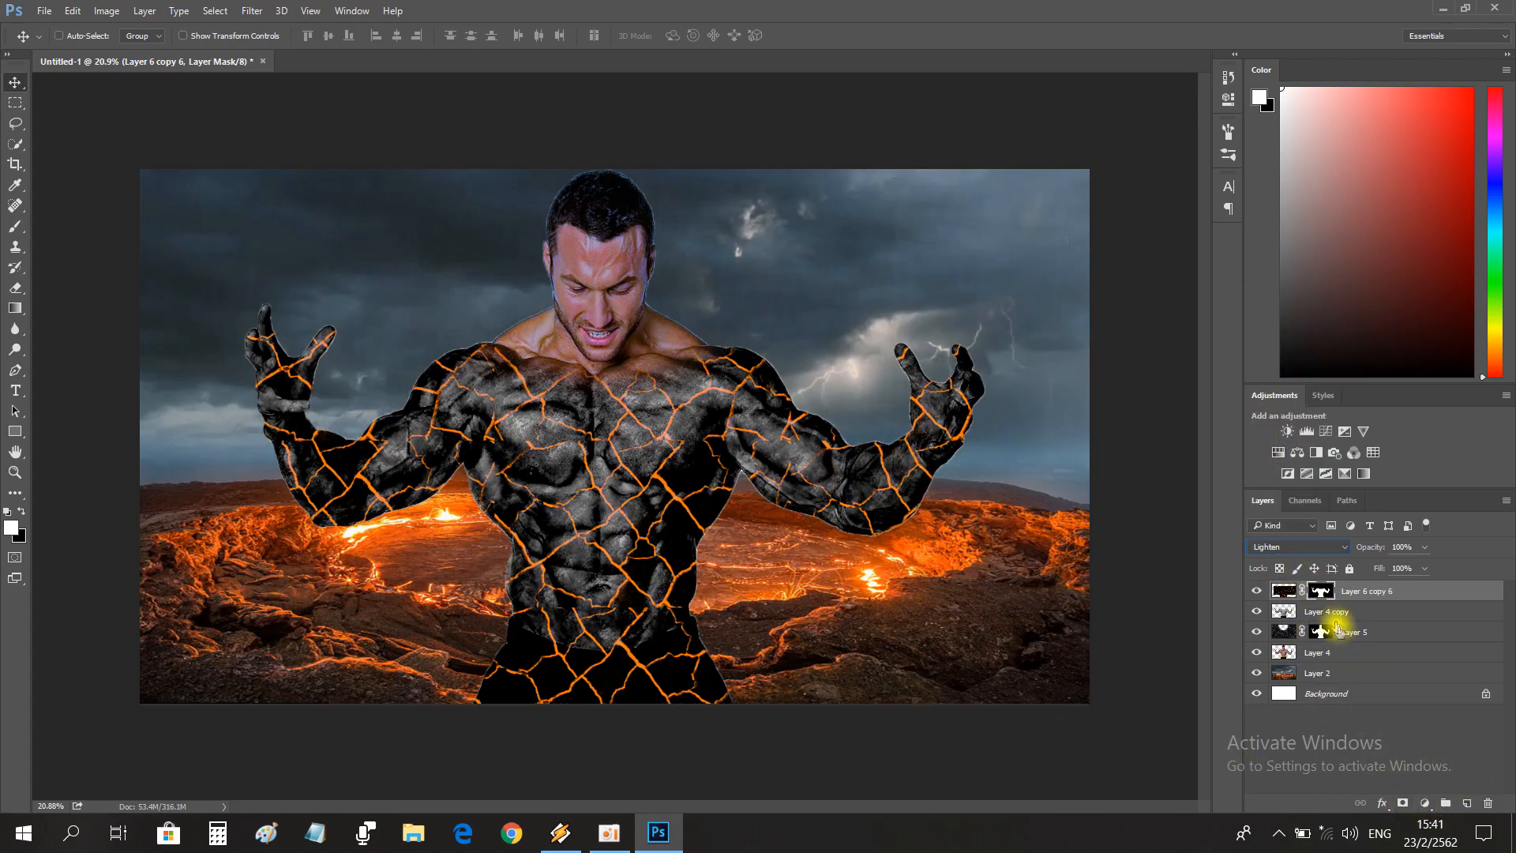
{"action": "left_click", "coordinate": [1311, 547]}
{"action": "left_click", "coordinate": [1286, 357]}
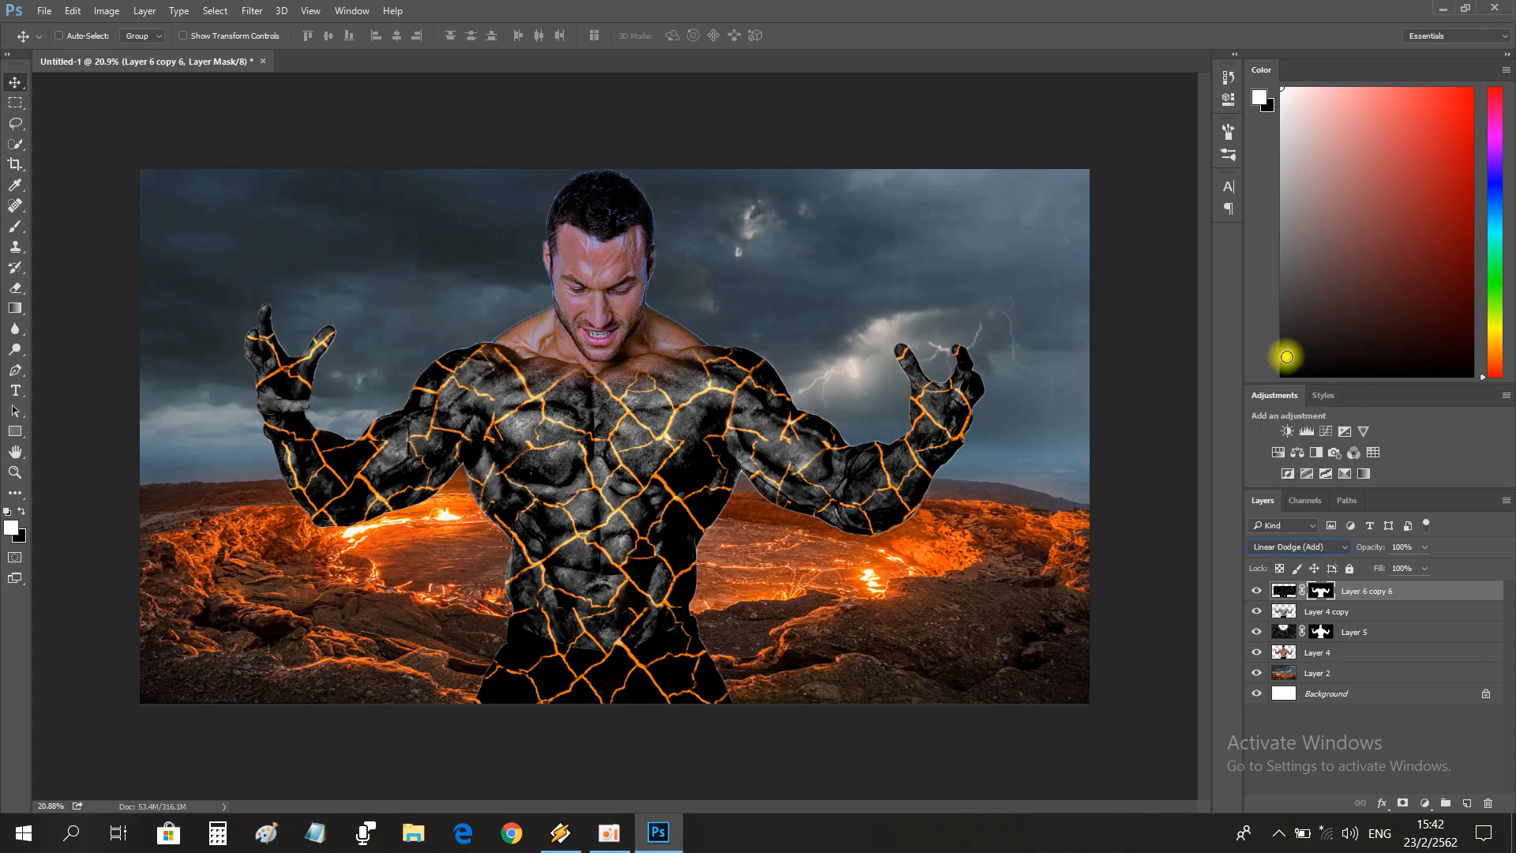
{"action": "left_click", "coordinate": [1263, 545]}
{"action": "left_click", "coordinate": [1283, 377]}
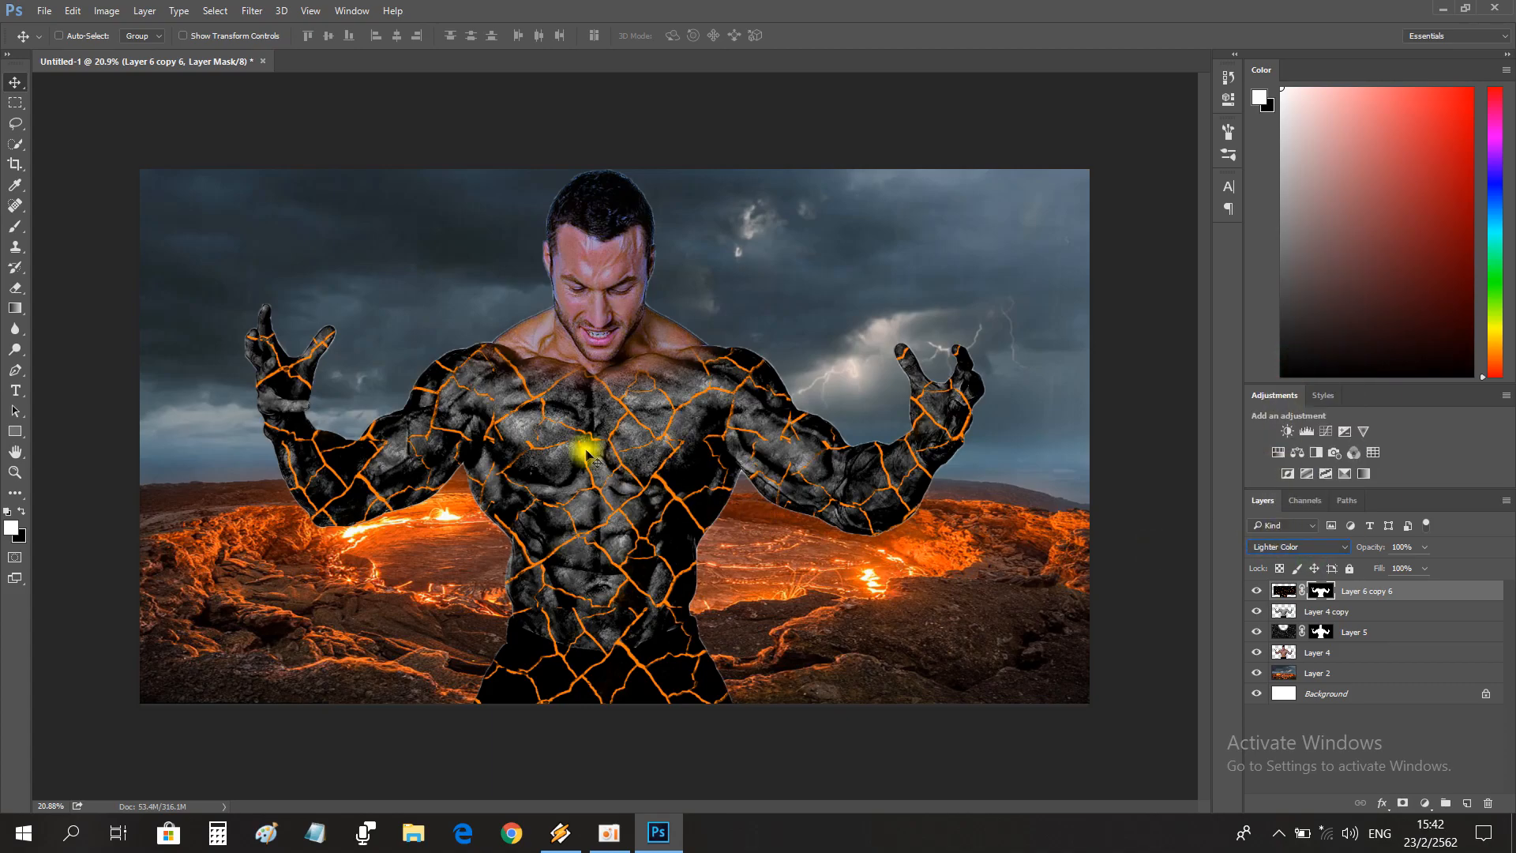
{"action": "left_click", "coordinate": [14, 472]}
{"action": "left_click_drag", "start_coordinate": [584, 438], "coordinate": [617, 437]}
{"action": "left_click_drag", "start_coordinate": [785, 496], "coordinate": [738, 494]}
{"action": "left_click_drag", "start_coordinate": [1366, 553], "coordinate": [1414, 549]}
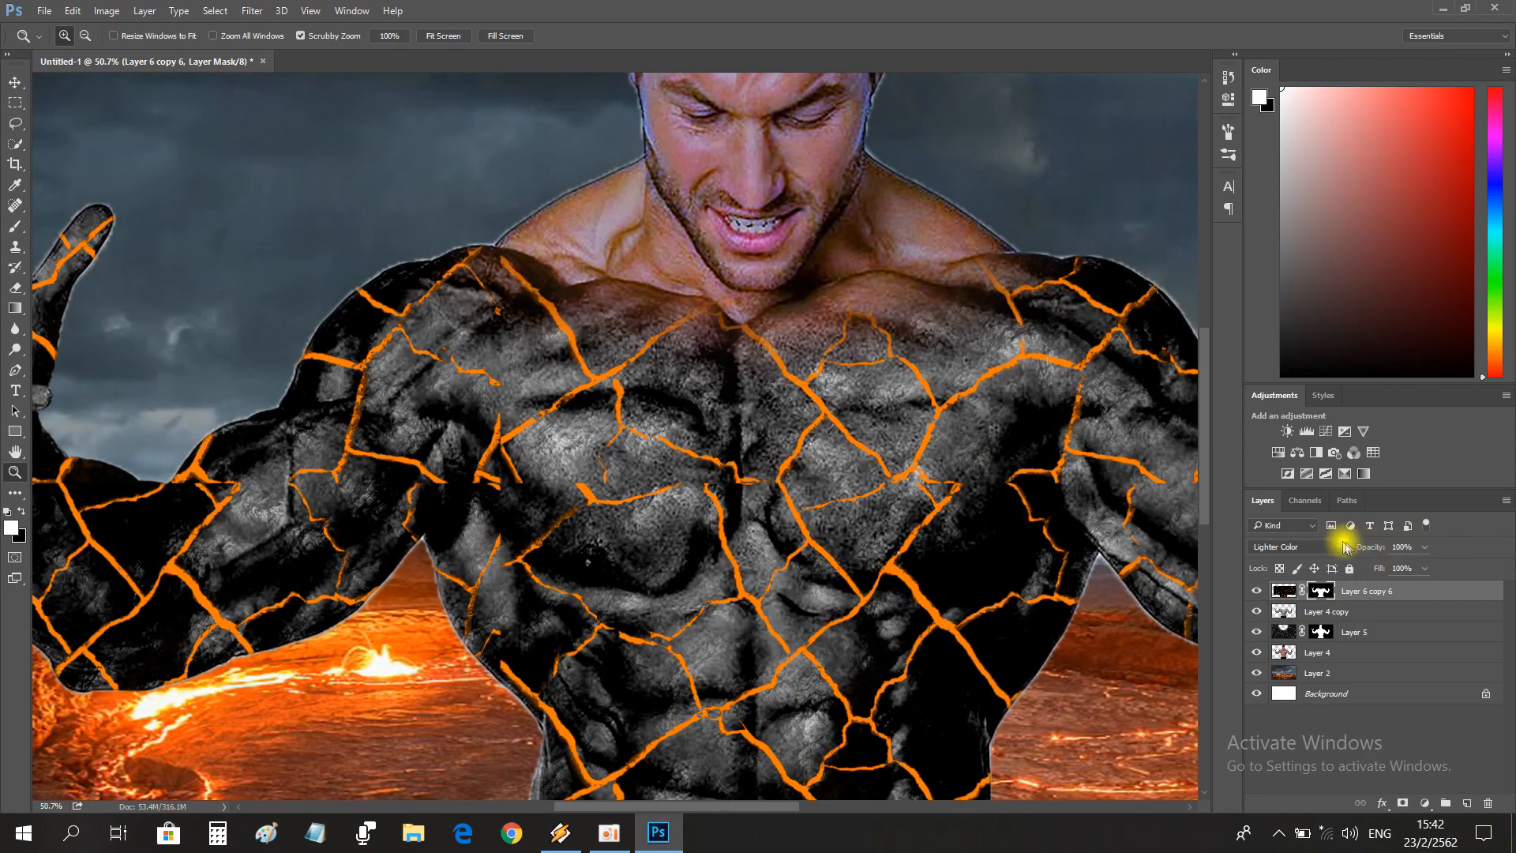
{"action": "left_click", "coordinate": [1298, 546]}
{"action": "left_click", "coordinate": [1272, 331]}
{"action": "left_click_drag", "start_coordinate": [859, 513], "coordinate": [793, 515]}
{"action": "left_click", "coordinate": [1272, 550]}
{"action": "left_click", "coordinate": [1265, 345]}
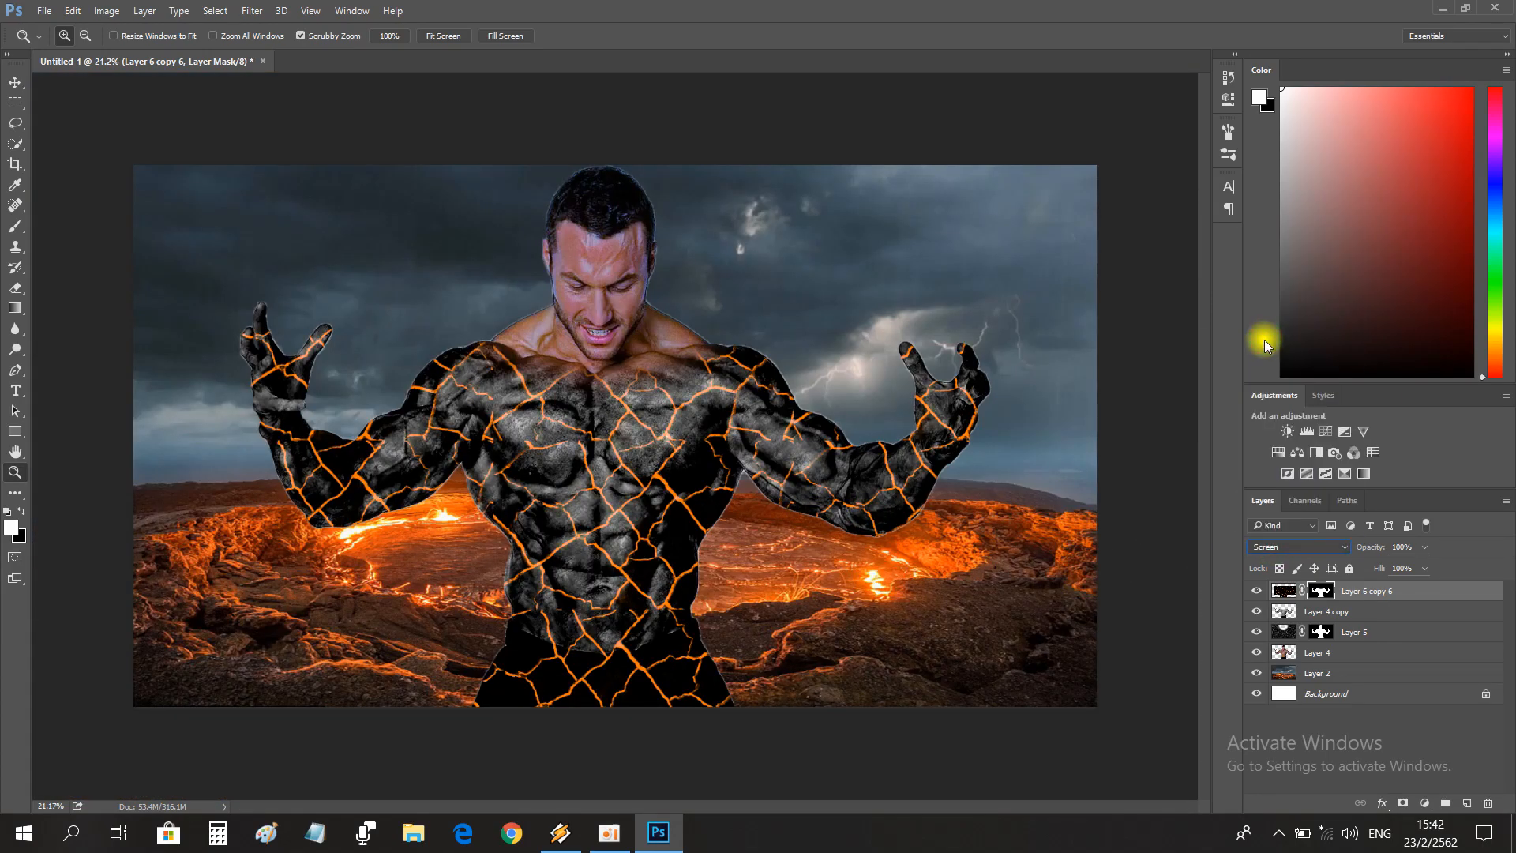
Set the masked cracks layer's blend mode to Color Dodge.
{"action": "left_click", "coordinate": [1287, 544]}
{"action": "left_click", "coordinate": [1271, 359]}
{"action": "left_click_drag", "start_coordinate": [742, 475], "coordinate": [443, 434]}
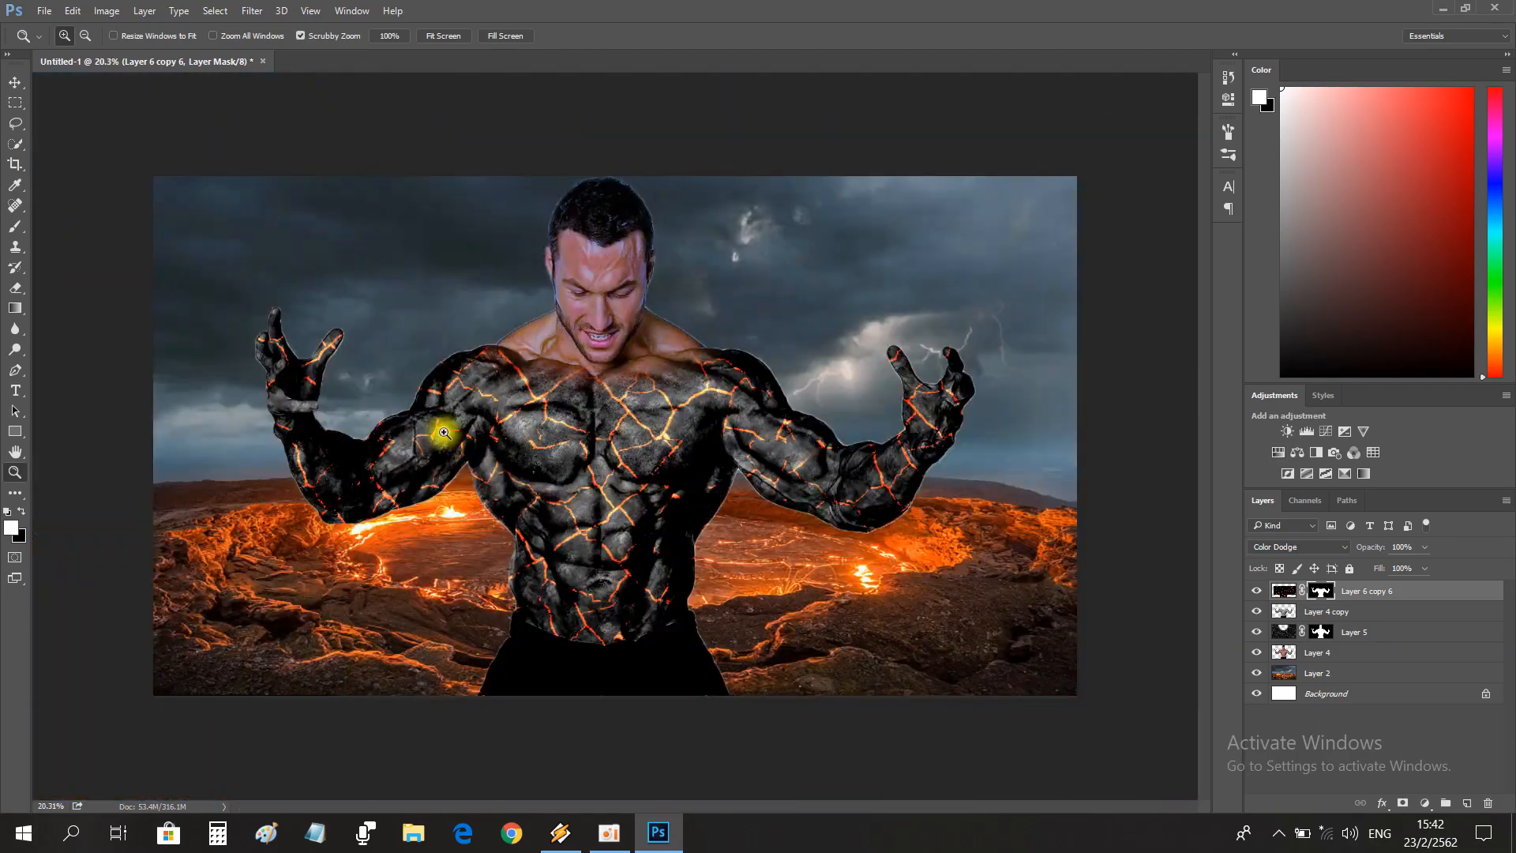
{"action": "left_click_drag", "start_coordinate": [893, 431], "coordinate": [964, 438]}
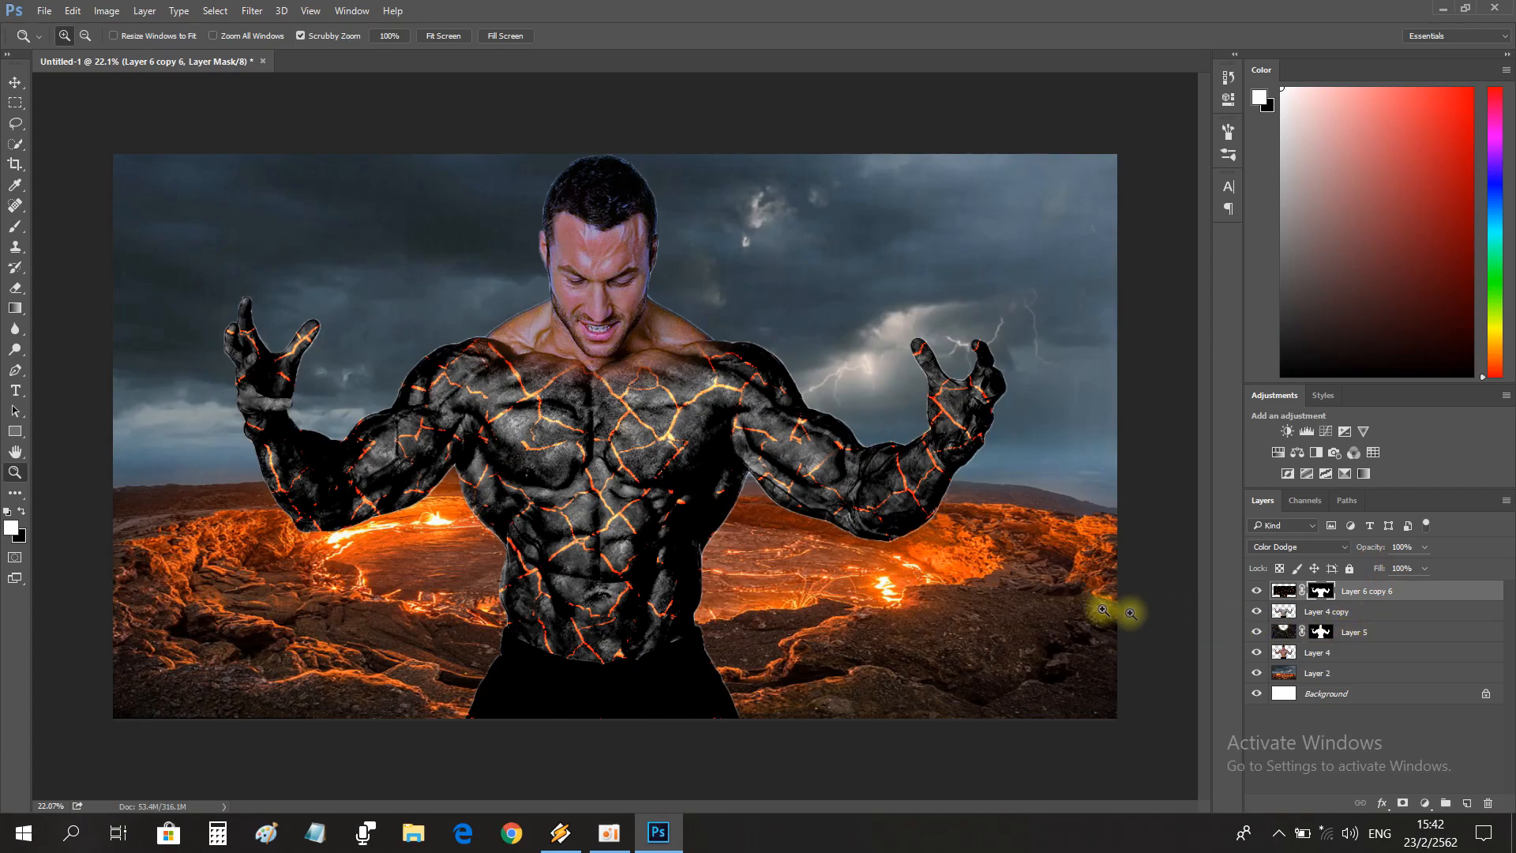
Open the fire_stock_5_by_randomftw_d1u64tm-pre image and bring its flame into the man composite.
{"action": "left_click", "coordinate": [44, 11]}
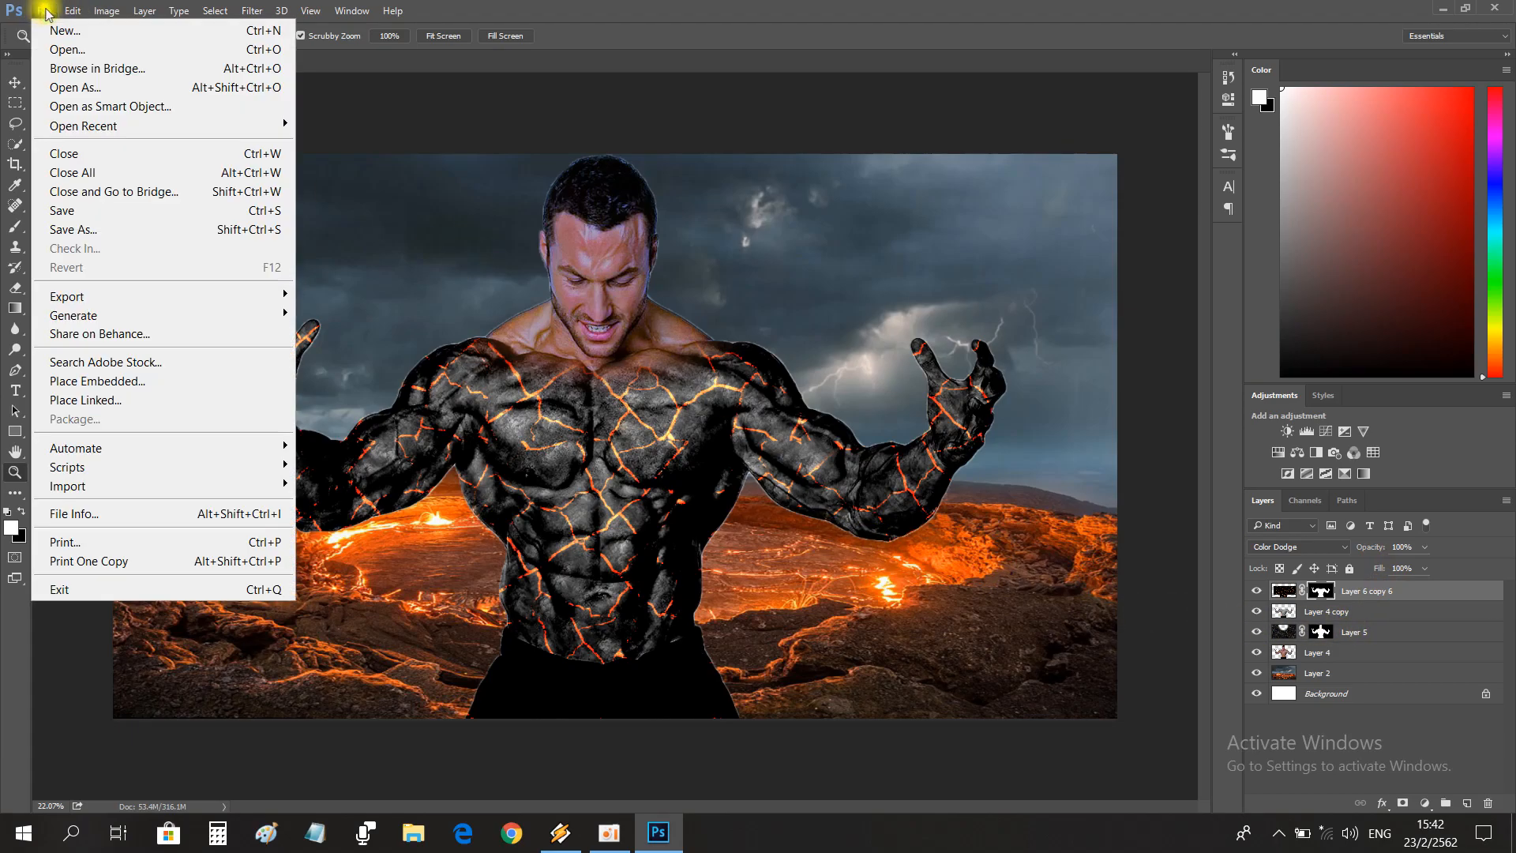
{"action": "left_click", "coordinate": [55, 51]}
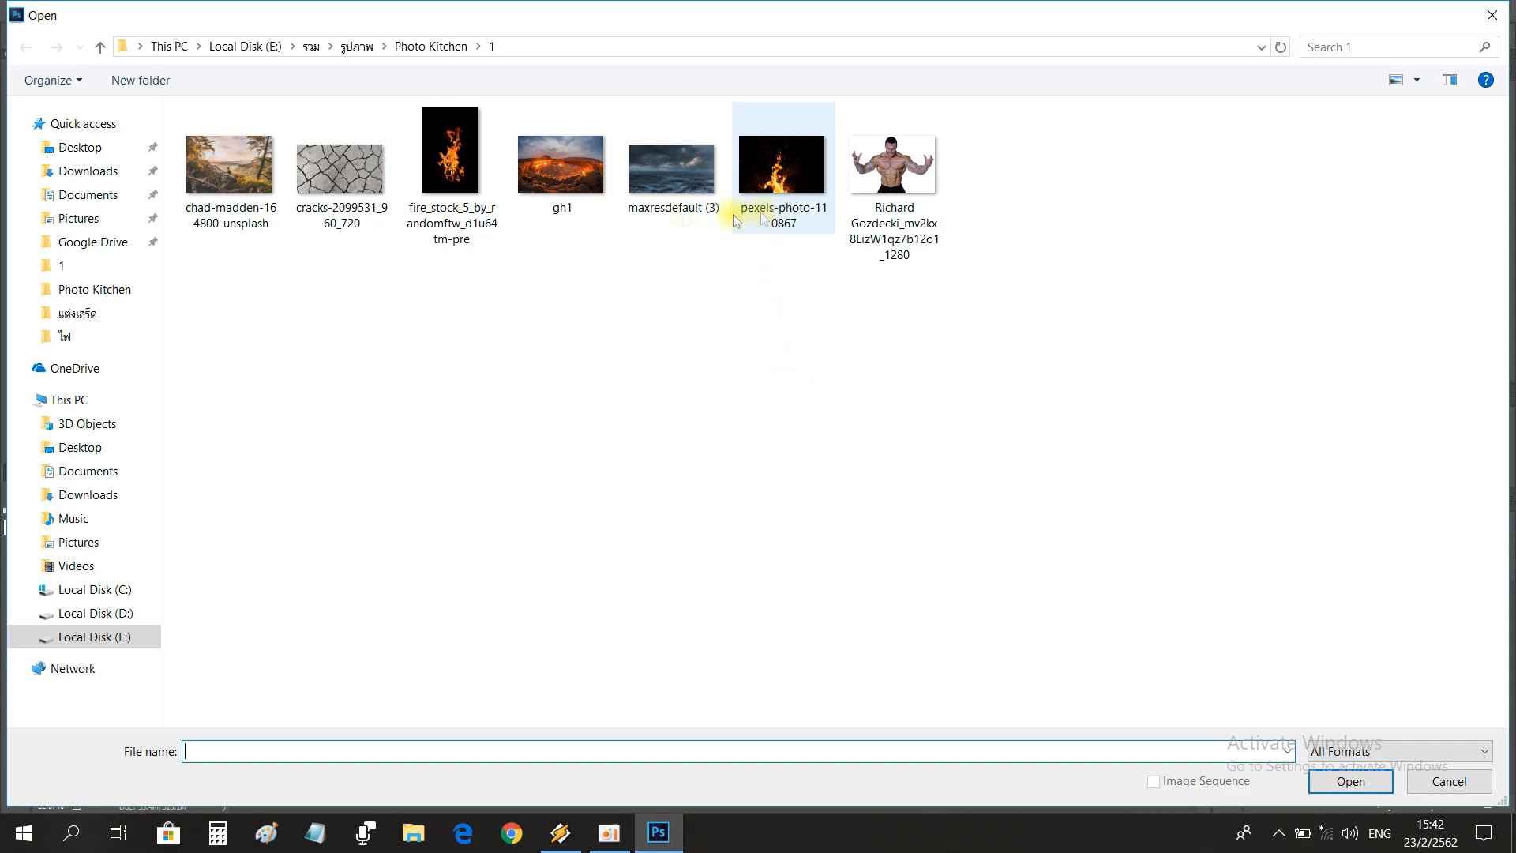
{"action": "double_click", "coordinate": [450, 167]}
{"action": "key", "text": "v"}
{"action": "left_click_drag", "start_coordinate": [754, 450], "coordinate": [278, 352]}
Resize the flame layer over the man's raised hand at the image's left and set its blend mode to Linear Dodge (Add).
{"action": "key", "text": "ctrl+t"}
{"action": "left_click_drag", "start_coordinate": [327, 427], "coordinate": [338, 449]}
{"action": "key", "text": "Return"}
{"action": "left_click", "coordinate": [1298, 547]}
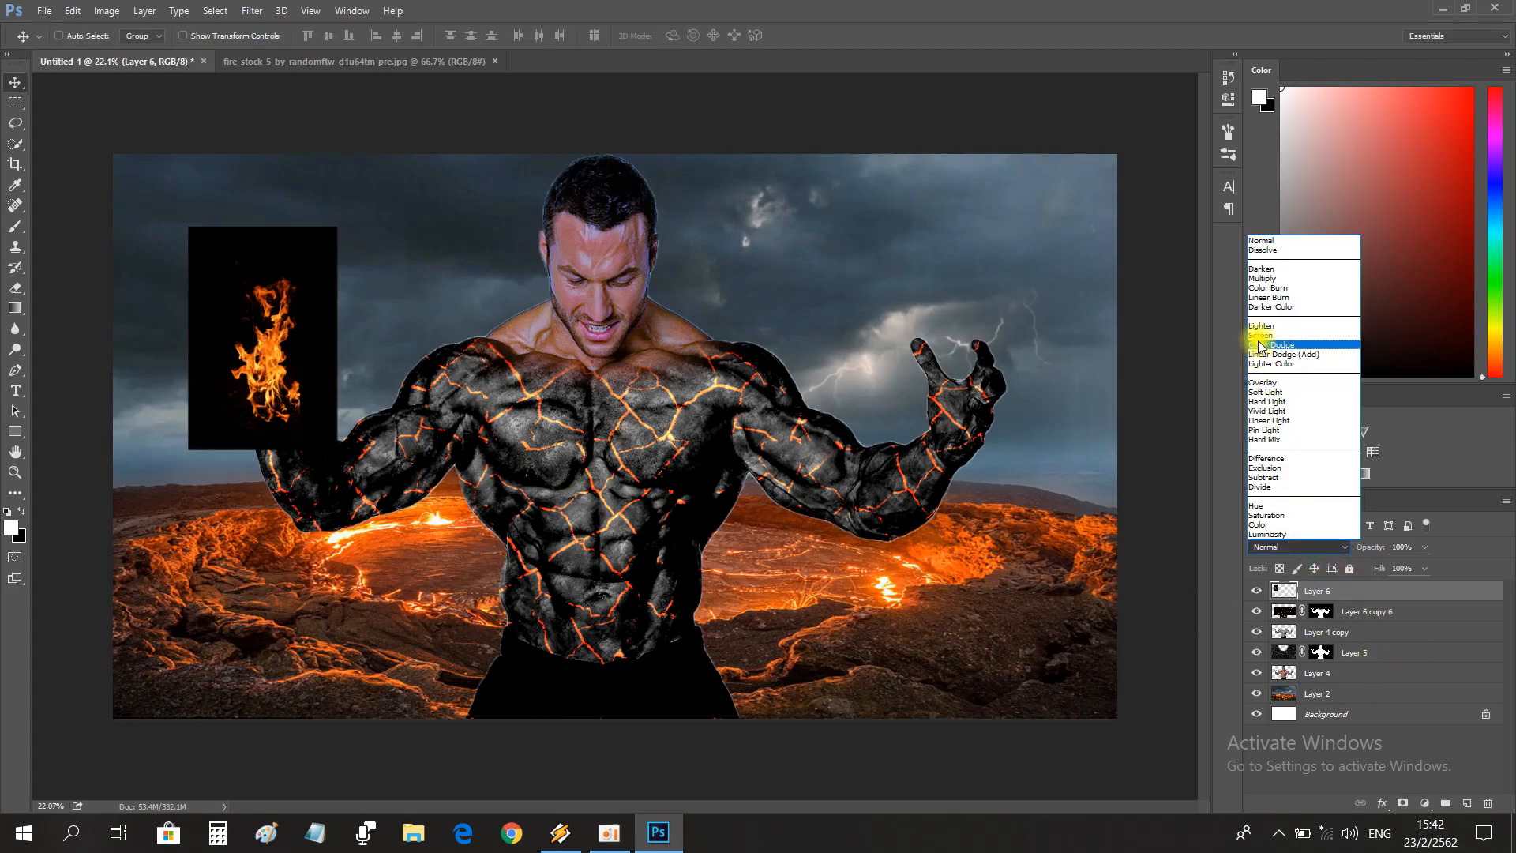
{"action": "left_click", "coordinate": [1260, 354]}
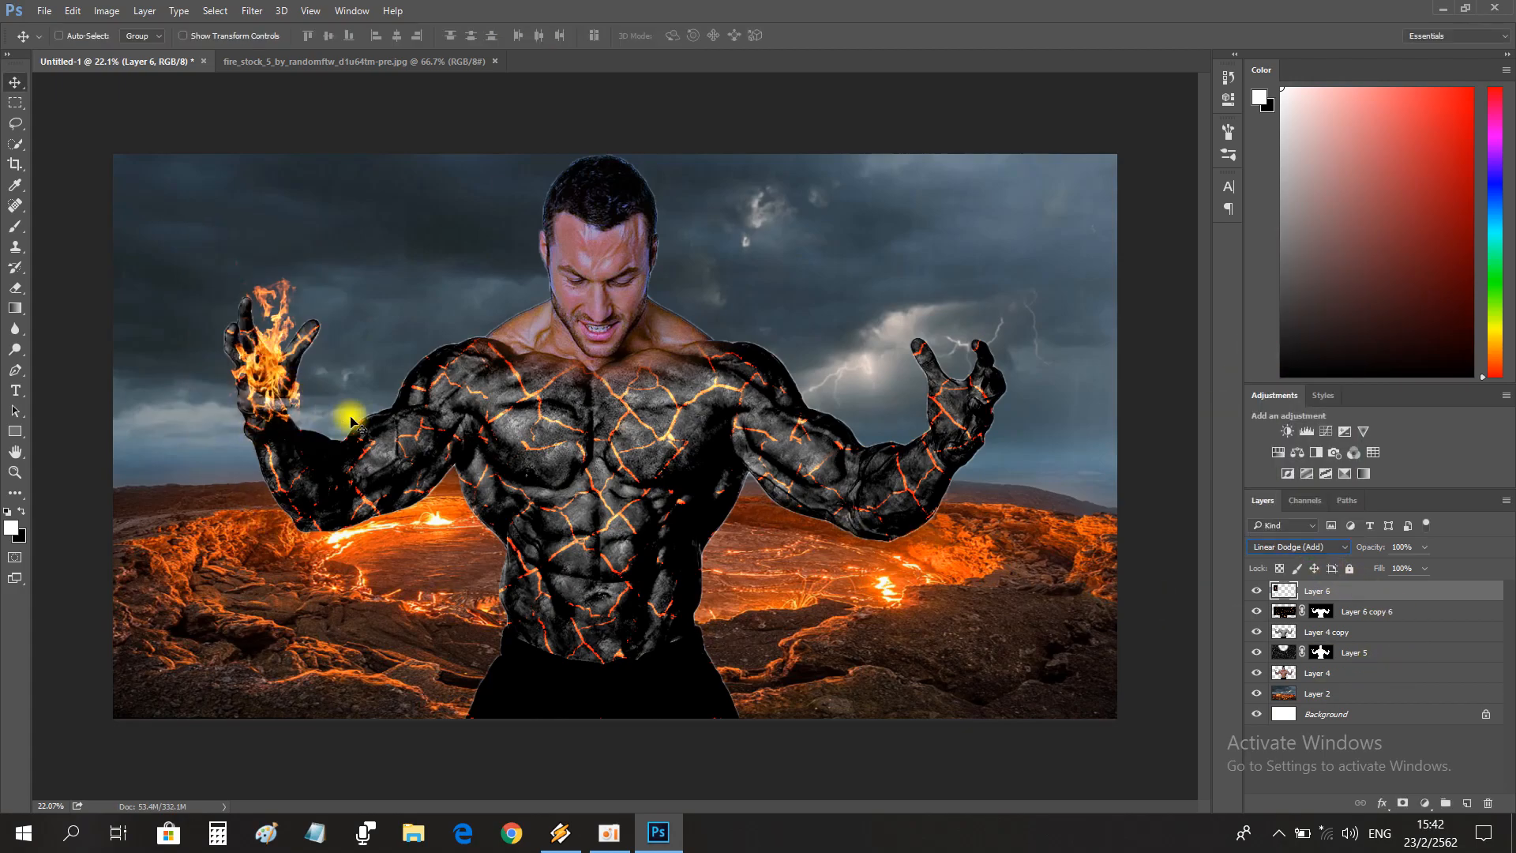
Warp the flame so it stretches upward from the palm with its tip leaning toward the man.
{"action": "key", "text": "ctrl+t"}
{"action": "right_click", "coordinate": [307, 368]}
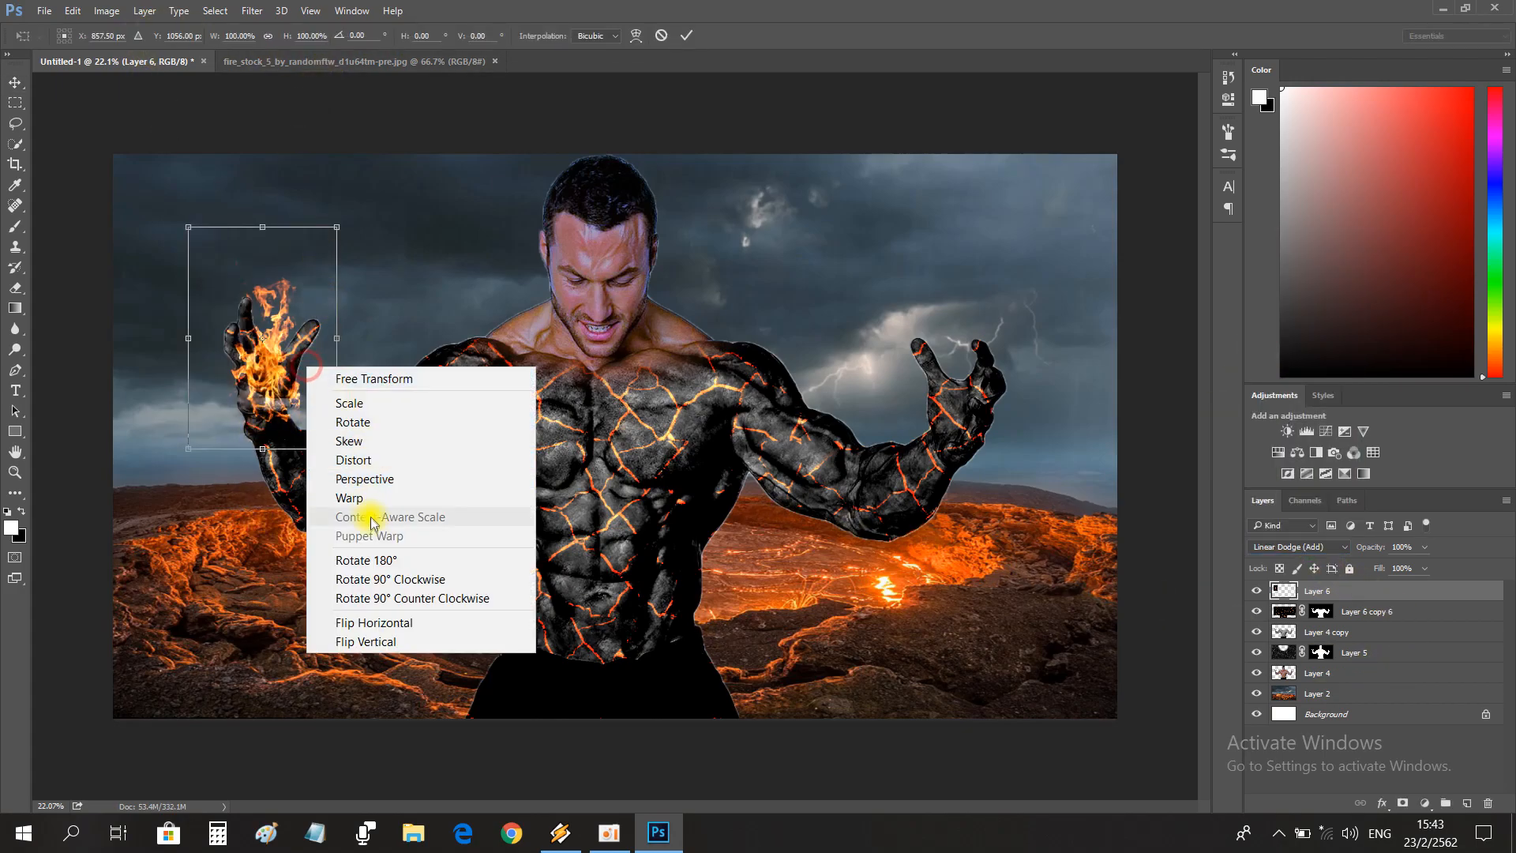
{"action": "left_click", "coordinate": [370, 509]}
{"action": "left_click_drag", "start_coordinate": [295, 254], "coordinate": [284, 203]}
{"action": "key", "text": "Return"}
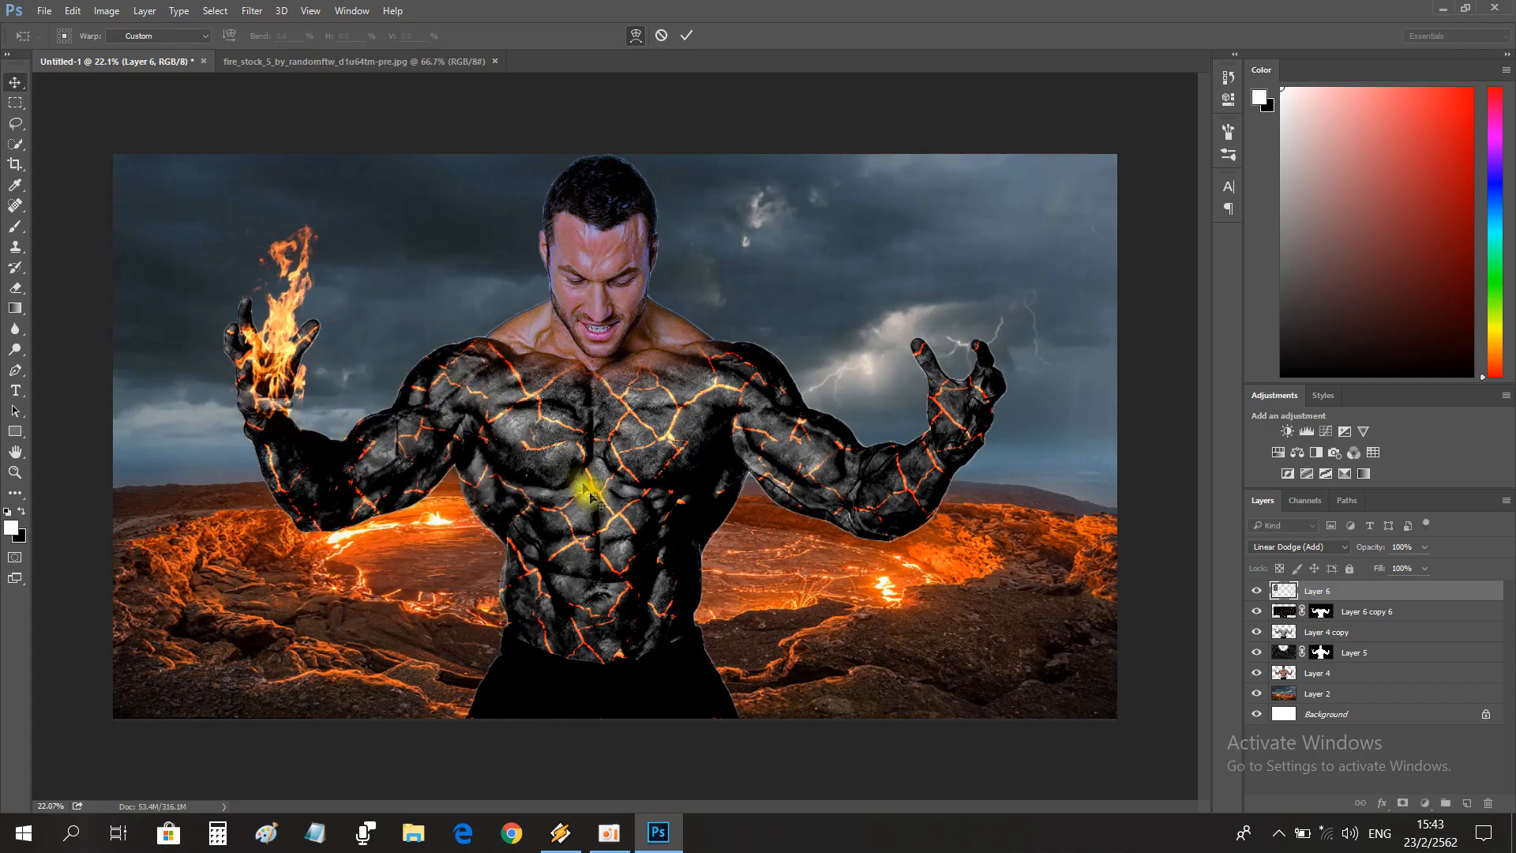
Duplicate the flame layer, place the copy on the man's other raised hand and flip it horizontally.
{"action": "key", "text": "ctrl+j"}
{"action": "left_click_drag", "start_coordinate": [272, 367], "coordinate": [953, 383]}
{"action": "key", "text": "ctrl+t"}
{"action": "right_click", "coordinate": [997, 364]}
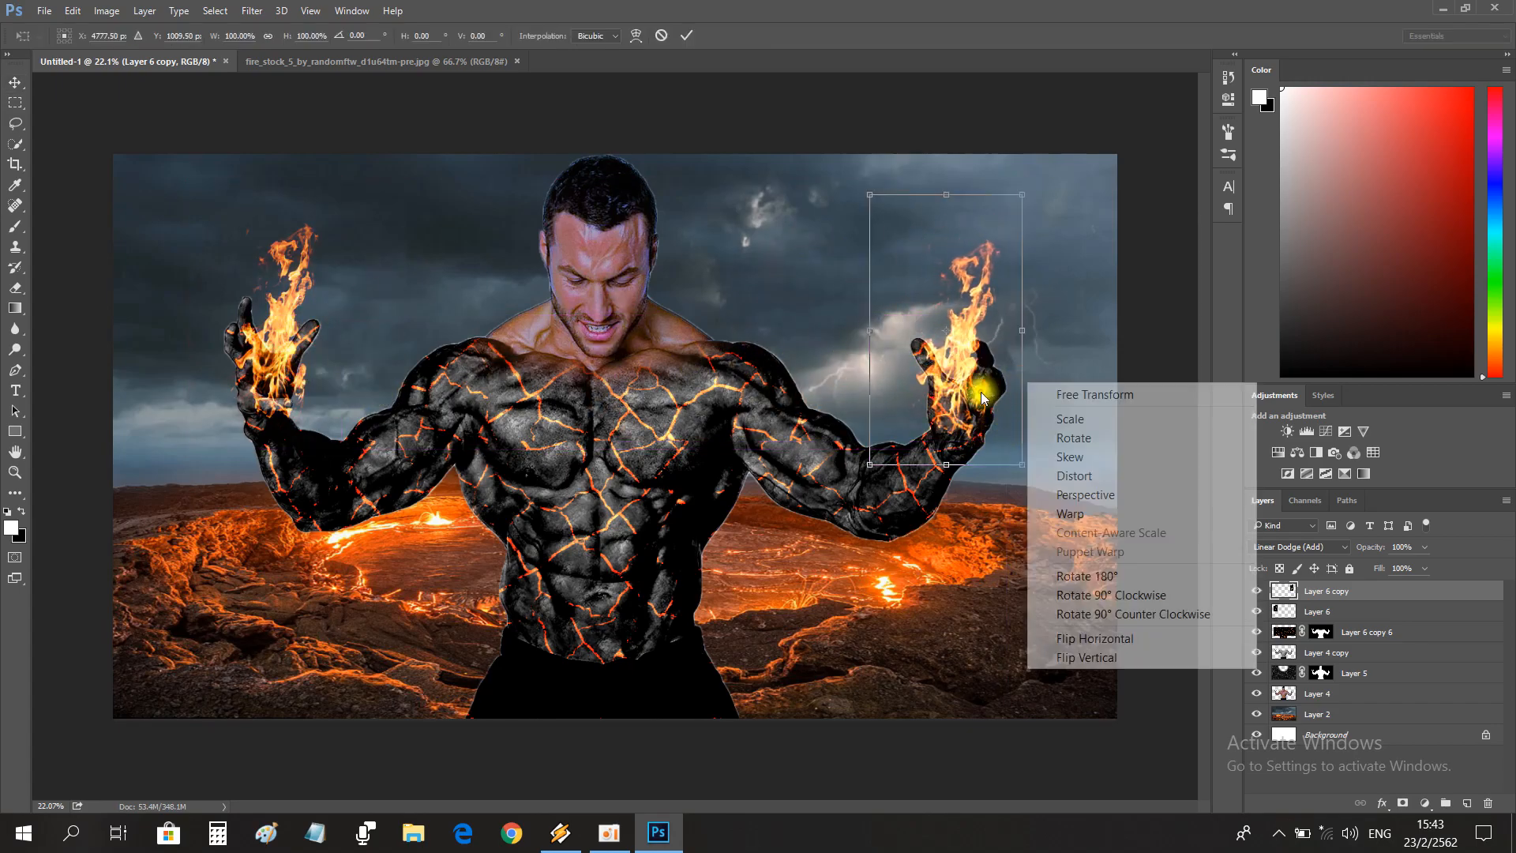
{"action": "right_click", "coordinate": [984, 390]}
{"action": "left_click", "coordinate": [1018, 643]}
{"action": "left_click_drag", "start_coordinate": [936, 388], "coordinate": [1089, 427]}
{"action": "key", "text": "Return"}
Erase the copied flame where it spills over the palm edge and little fingertip of the hand at the image's right.
{"action": "key", "text": "z"}
{"action": "left_click", "coordinate": [1256, 591]}
{"action": "left_click", "coordinate": [1256, 591]}
{"action": "key", "text": "e"}
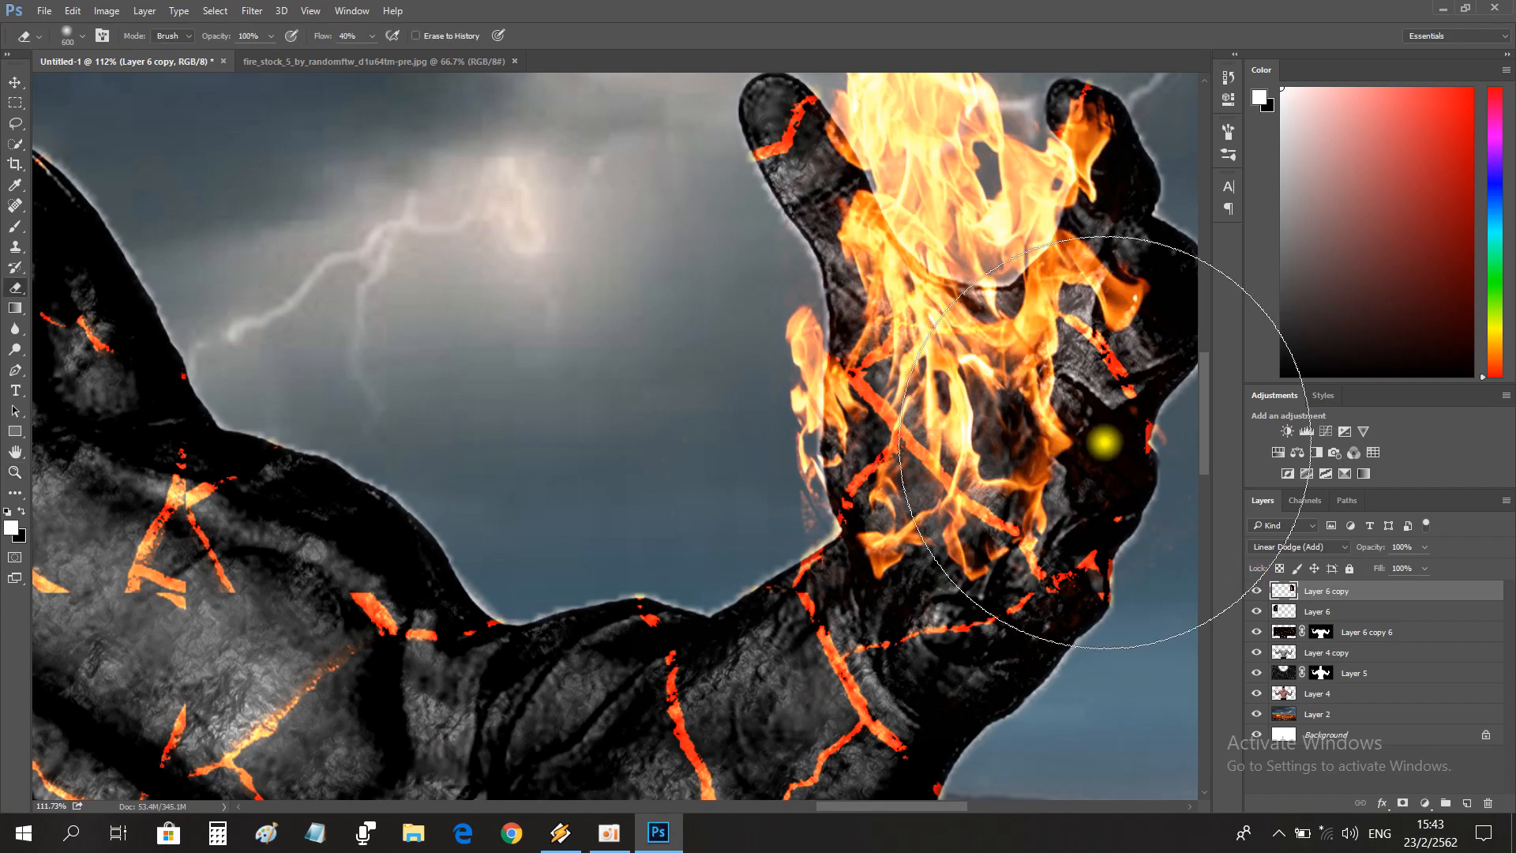
{"action": "left_click", "coordinate": [1256, 591]}
{"action": "left_click", "coordinate": [1256, 591]}
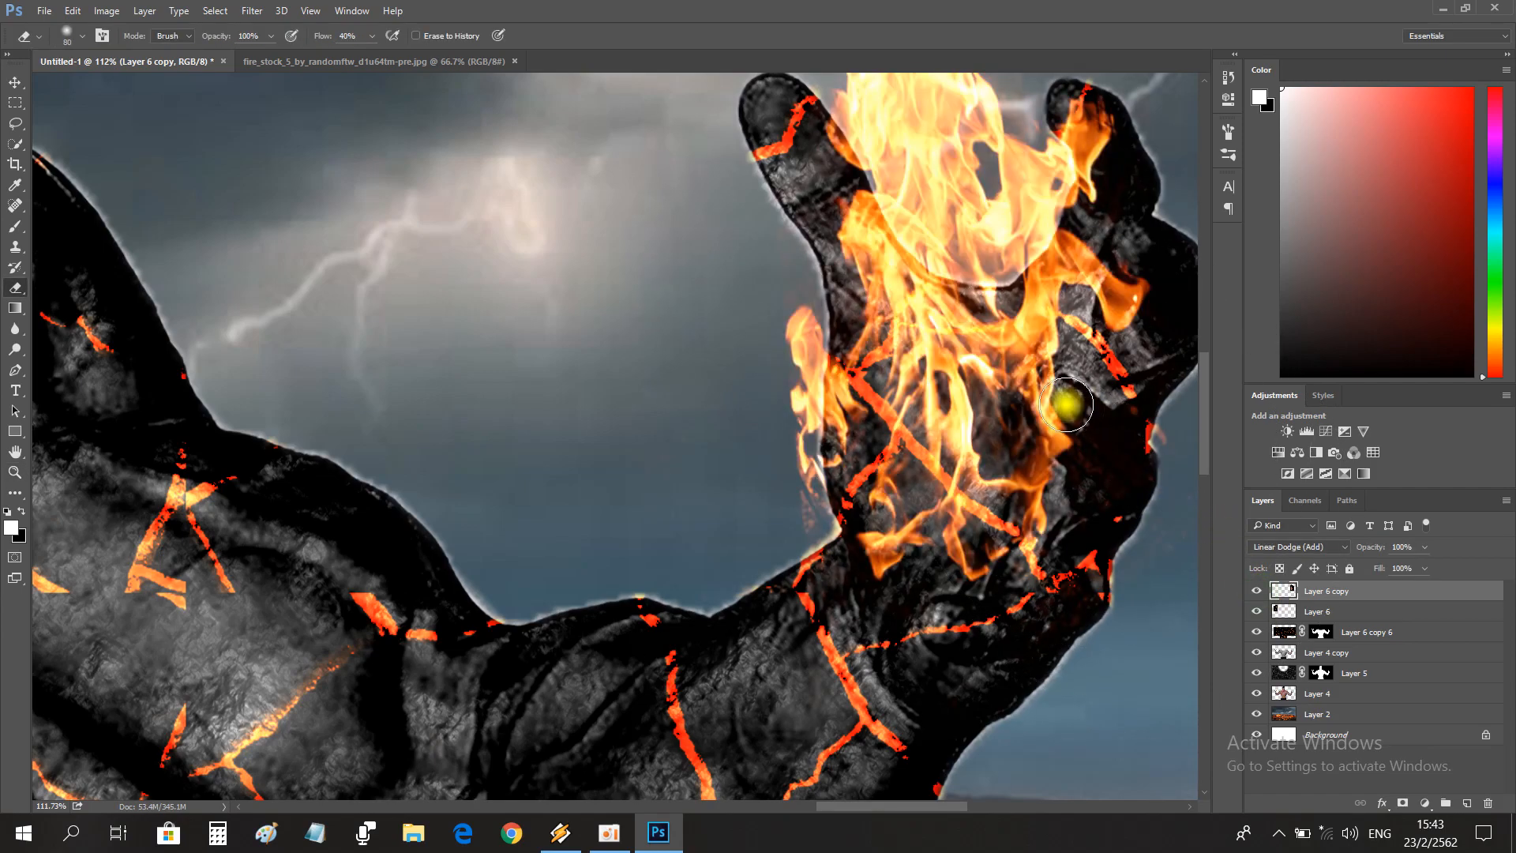
{"action": "left_click_drag", "start_coordinate": [1057, 406], "coordinate": [1087, 441]}
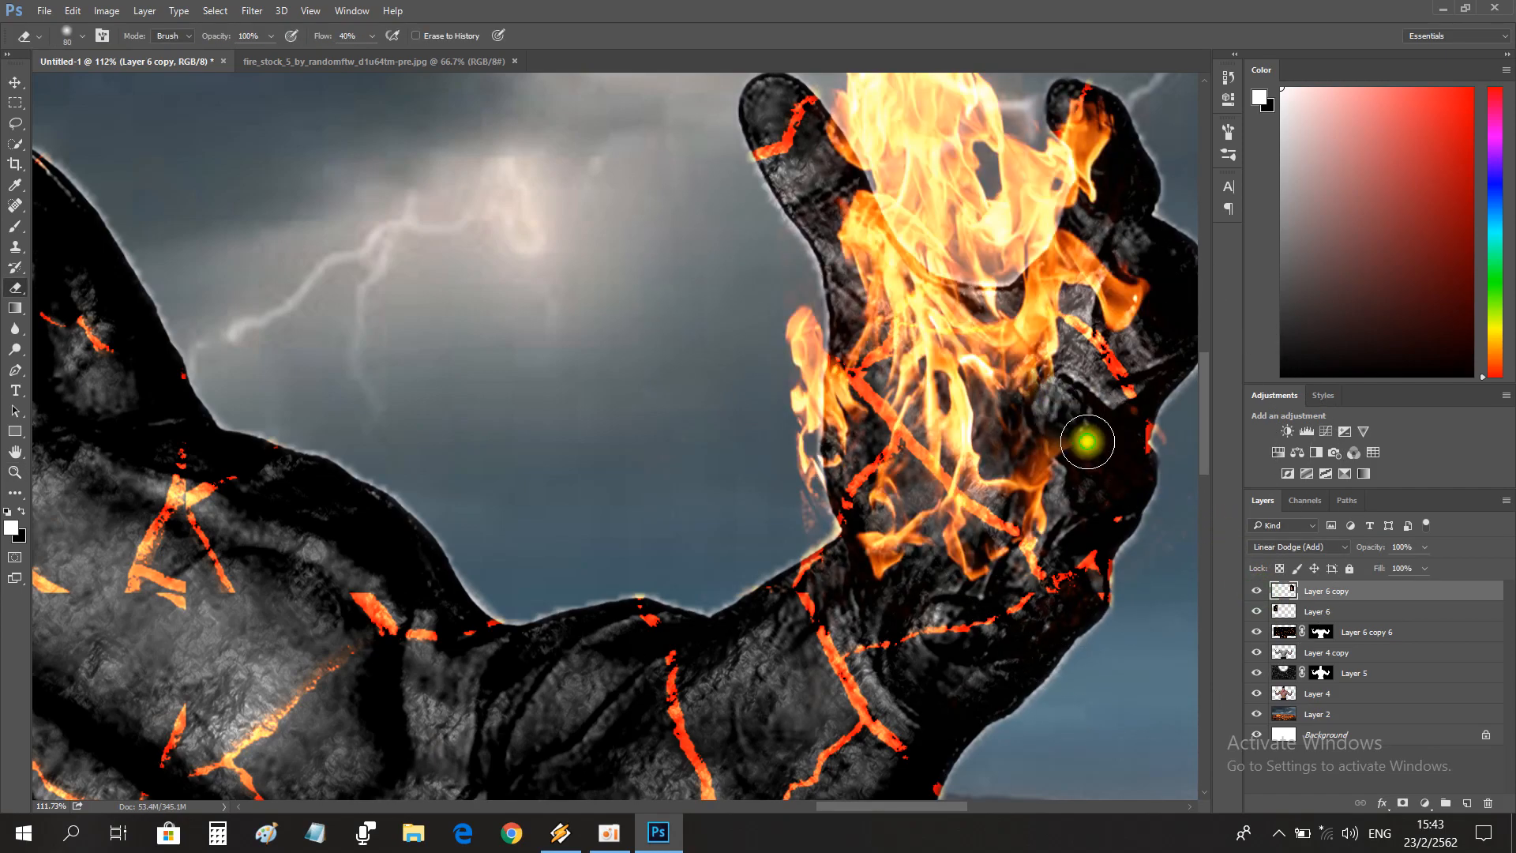
{"action": "scroll", "coordinate": [1076, 419], "scroll_direction": "up", "scroll_amount": 5}
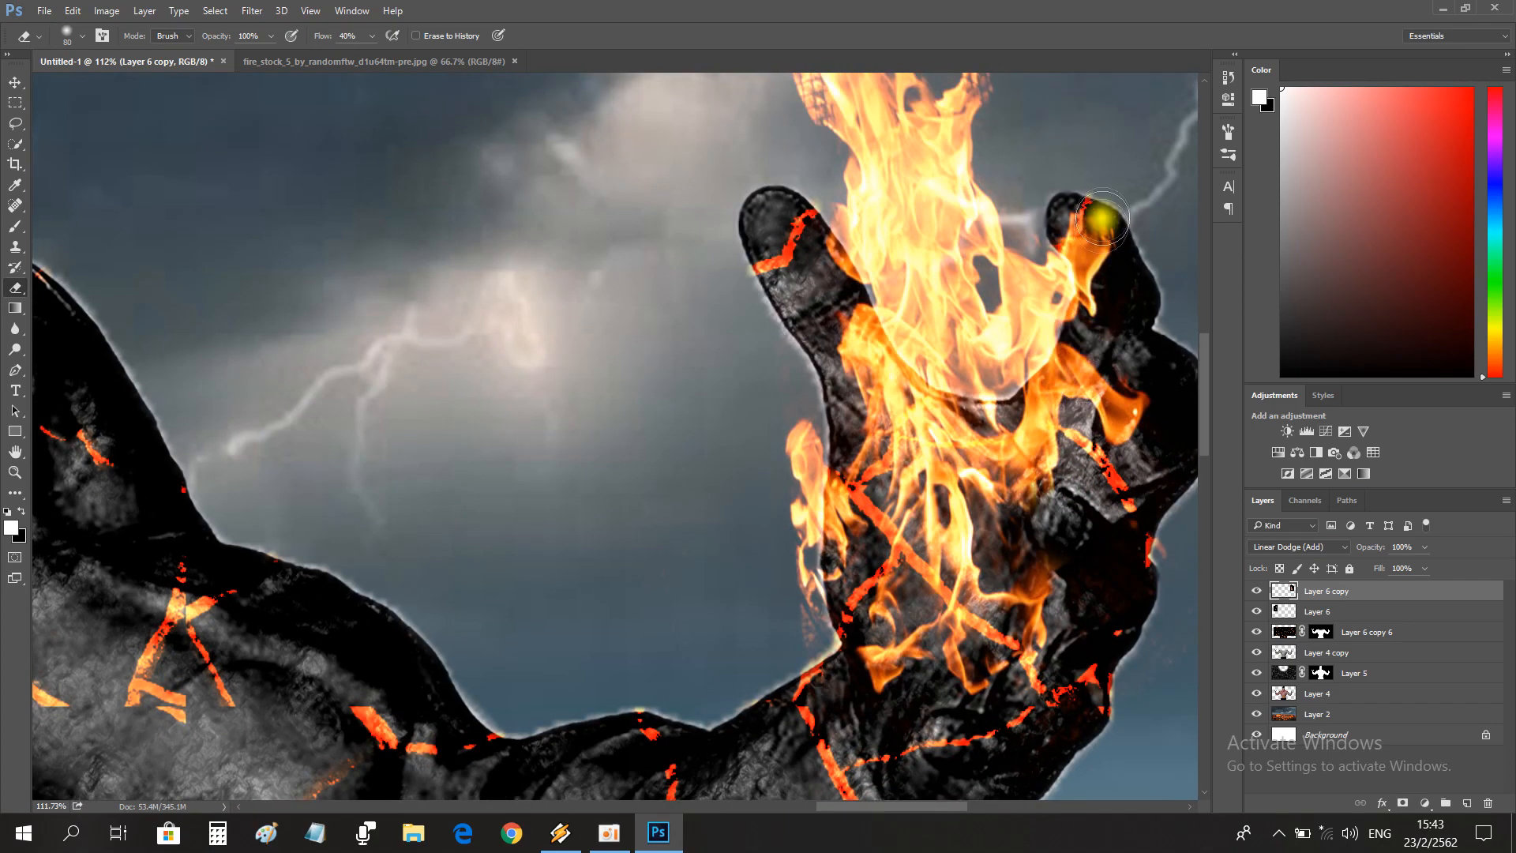
{"action": "left_click_drag", "start_coordinate": [1088, 200], "coordinate": [1076, 197]}
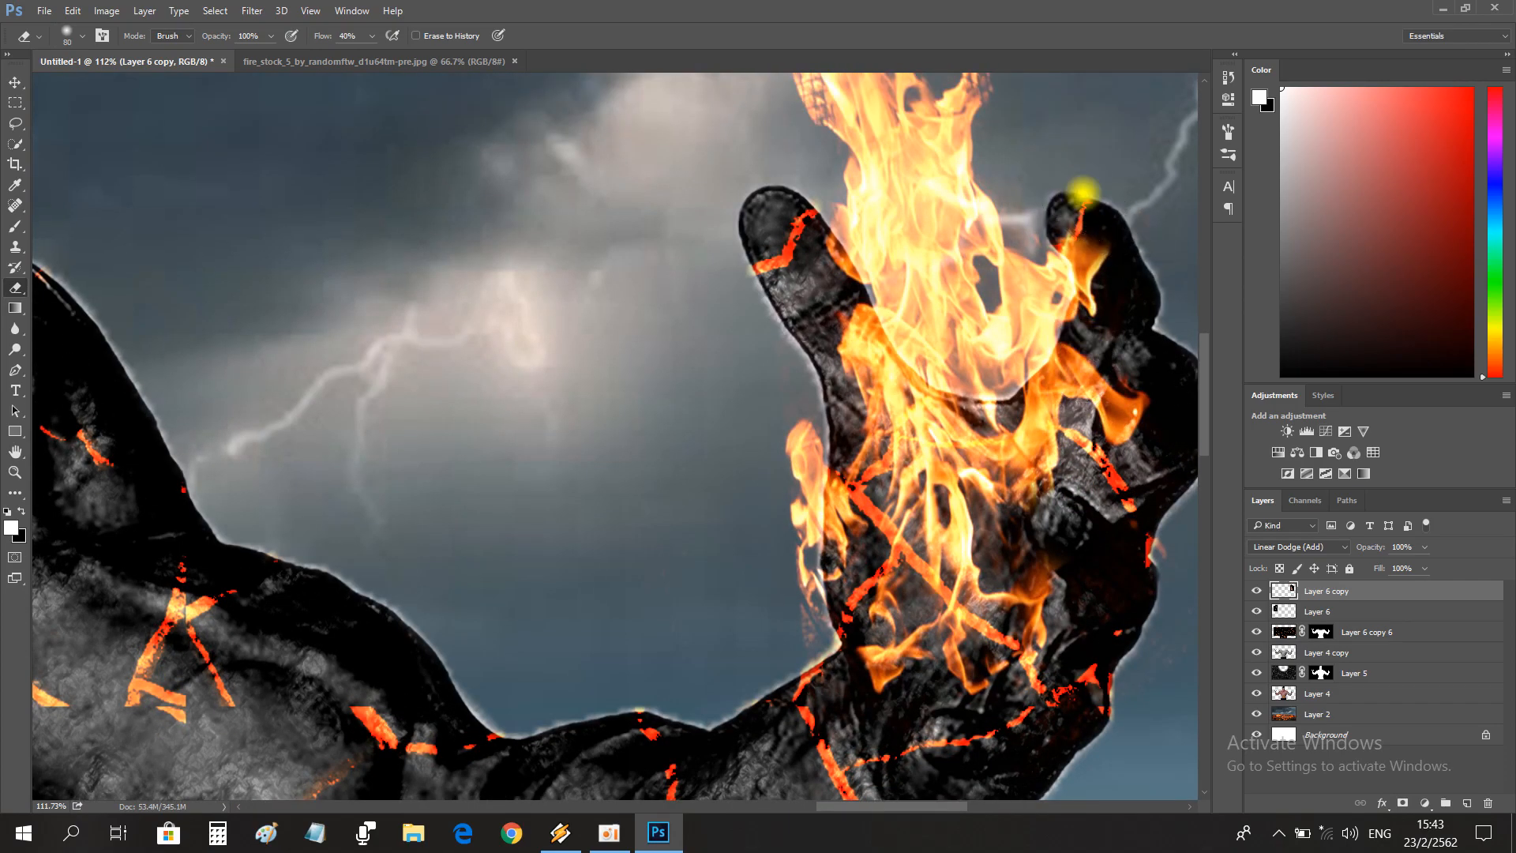
{"action": "scroll", "coordinate": [778, 460], "scroll_direction": "down", "scroll_amount": 2}
Erase the original flame layer where it covers the thumb and the outer finger of the hand at the image's left.
{"action": "left_click", "coordinate": [16, 472]}
{"action": "left_click_drag", "start_coordinate": [565, 473], "coordinate": [450, 429]}
{"action": "left_click_drag", "start_coordinate": [242, 351], "coordinate": [338, 363]}
{"action": "left_click_drag", "start_coordinate": [532, 531], "coordinate": [568, 531]}
{"action": "left_click", "coordinate": [1306, 611]}
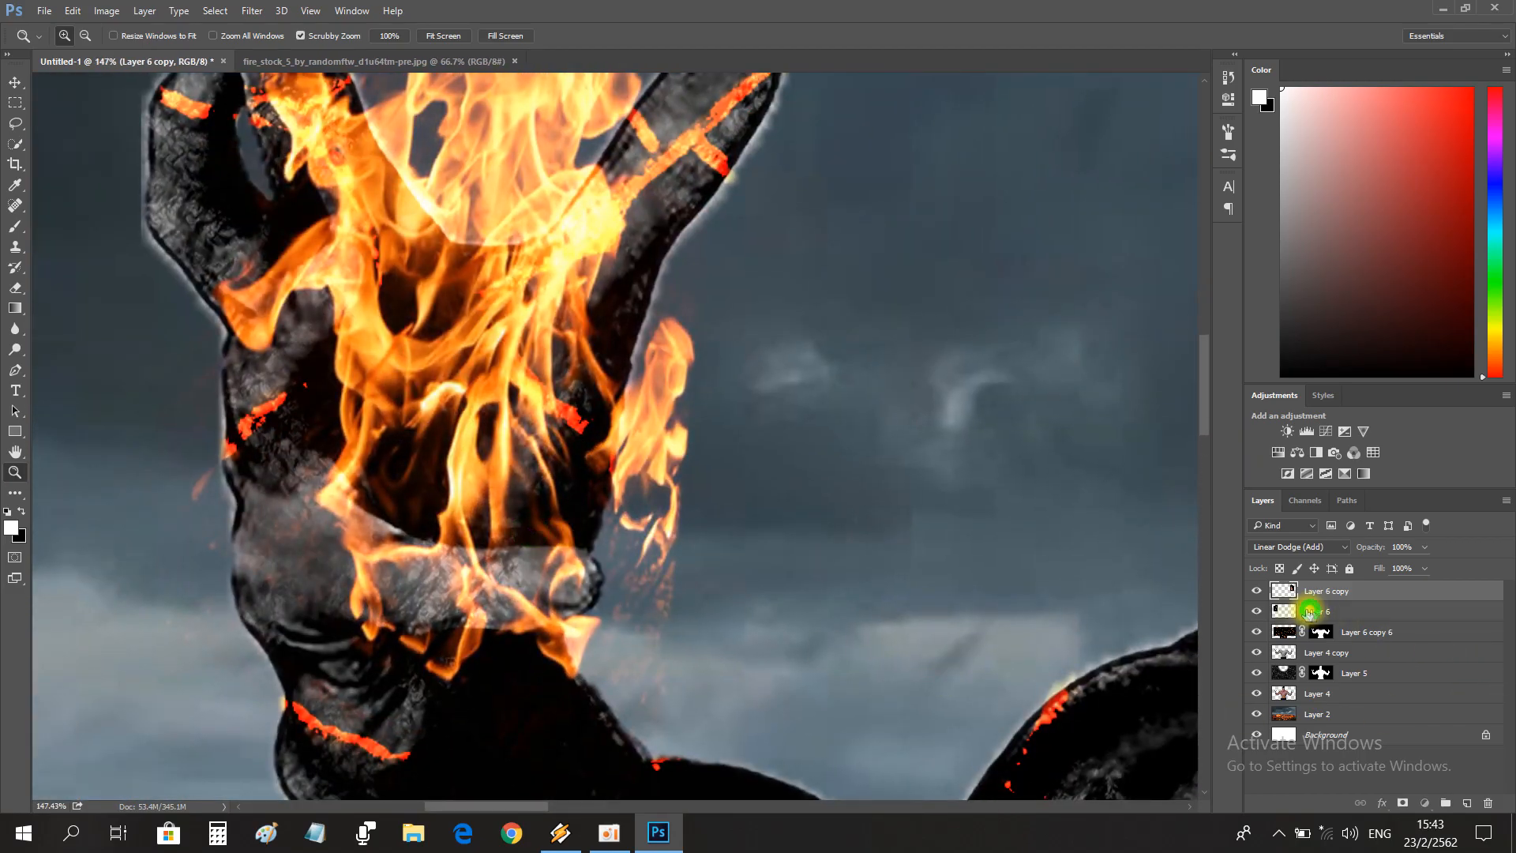
{"action": "key", "text": "e"}
{"action": "mouse_move", "coordinate": [406, 599]}
{"action": "left_mouse_down"}
{"action": "mouse_move", "coordinate": [318, 556]}
{"action": "mouse_move", "coordinate": [404, 575]}
{"action": "mouse_move", "coordinate": [314, 536]}
{"action": "mouse_move", "coordinate": [330, 534]}
{"action": "mouse_move", "coordinate": [308, 519]}
{"action": "mouse_move", "coordinate": [462, 607]}
{"action": "mouse_move", "coordinate": [471, 581]}
{"action": "mouse_move", "coordinate": [568, 582]}
{"action": "left_mouse_up"}
{"action": "scroll", "coordinate": [355, 474], "scroll_direction": "up", "scroll_amount": 2}
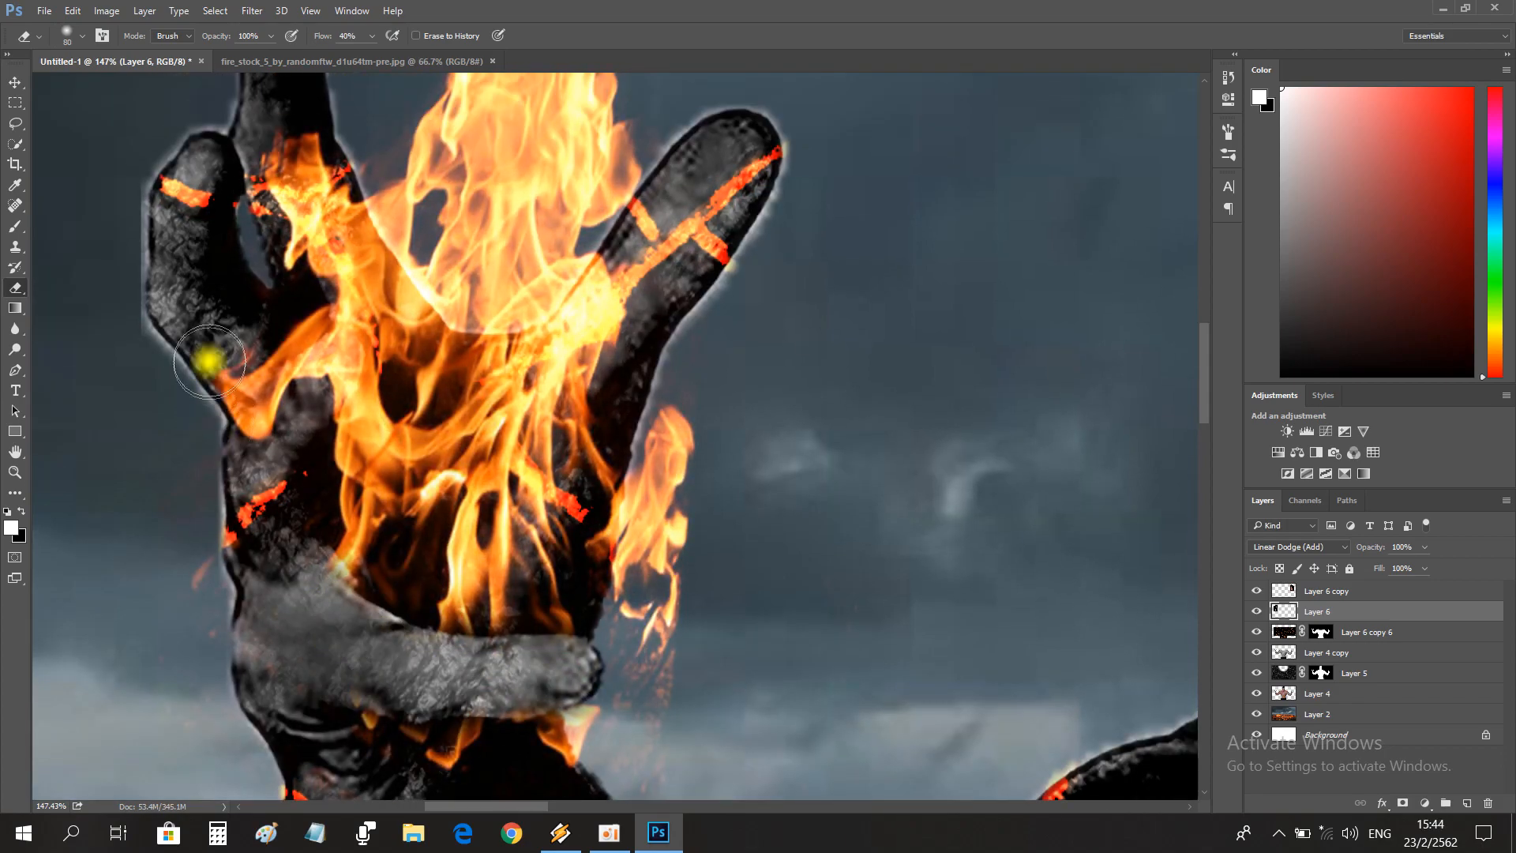
{"action": "scroll", "coordinate": [213, 446], "scroll_direction": "up", "scroll_amount": 3}
{"action": "left_click_drag", "start_coordinate": [230, 334], "coordinate": [207, 284]}
Add a new layer above the masked cracks layer and load the man's full outline as a selection.
{"action": "left_click", "coordinate": [15, 472]}
{"action": "left_click_drag", "start_coordinate": [498, 454], "coordinate": [371, 436]}
{"action": "left_click_drag", "start_coordinate": [711, 491], "coordinate": [741, 494]}
{"action": "left_click_drag", "start_coordinate": [758, 550], "coordinate": [769, 555]}
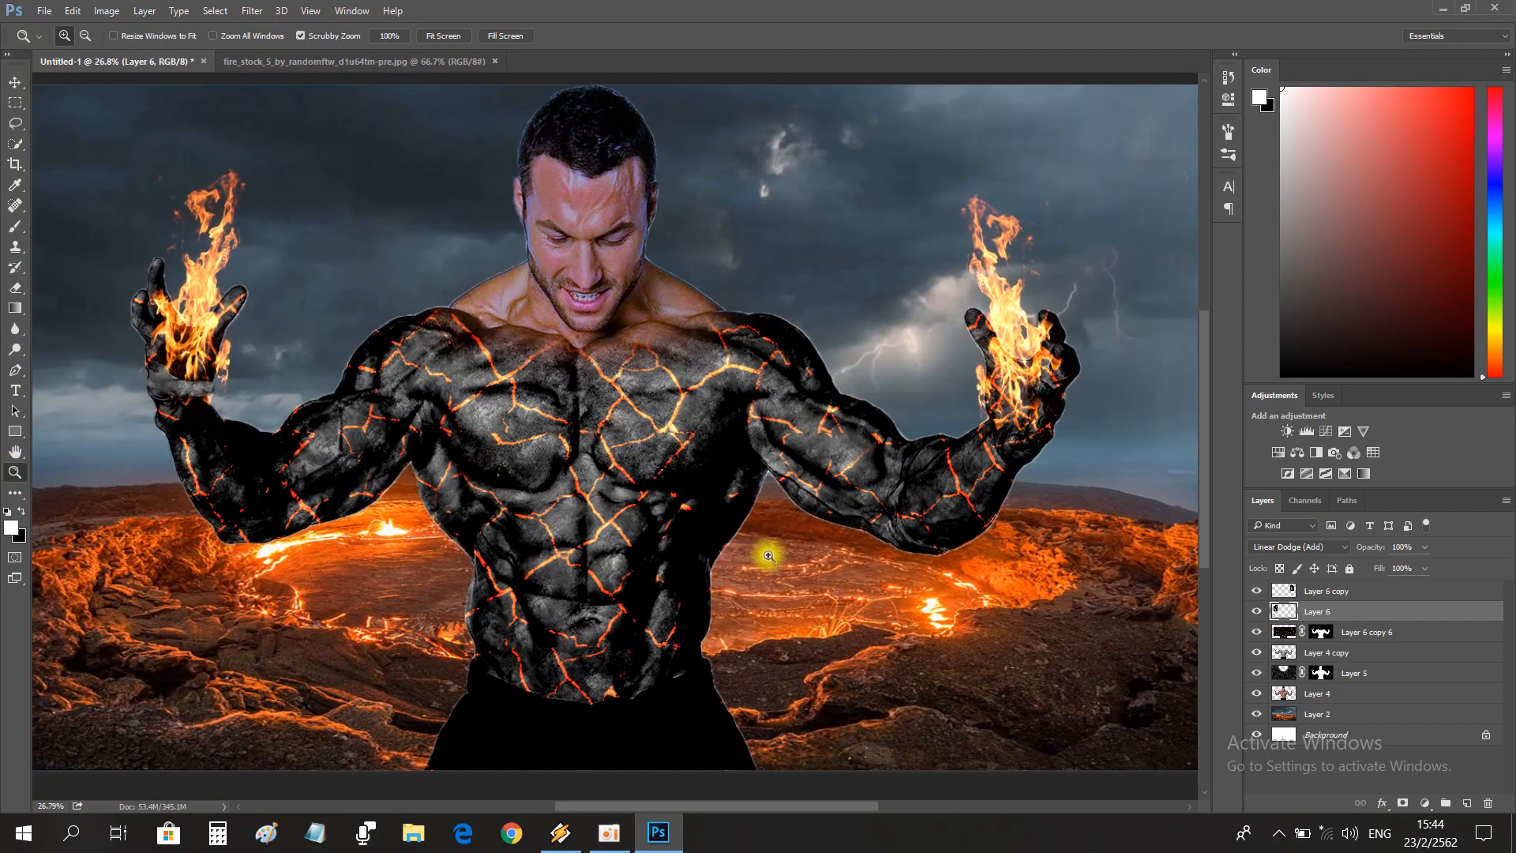
{"action": "scroll", "coordinate": [773, 568], "scroll_direction": "down", "scroll_amount": 1}
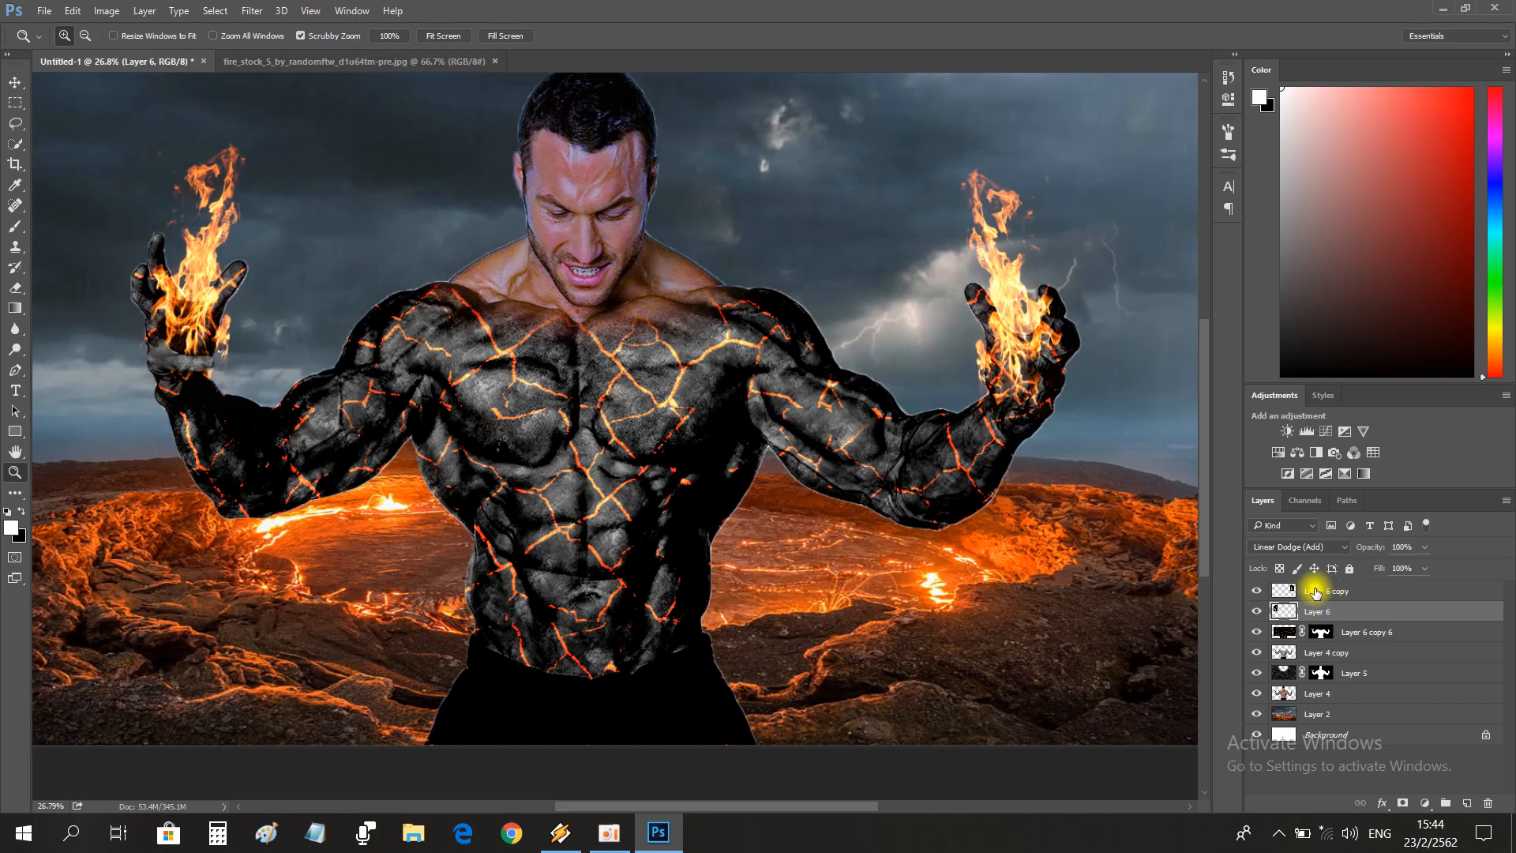
{"action": "scroll", "coordinate": [804, 554], "scroll_direction": "up", "scroll_amount": 1}
{"action": "left_click", "coordinate": [1362, 591]}
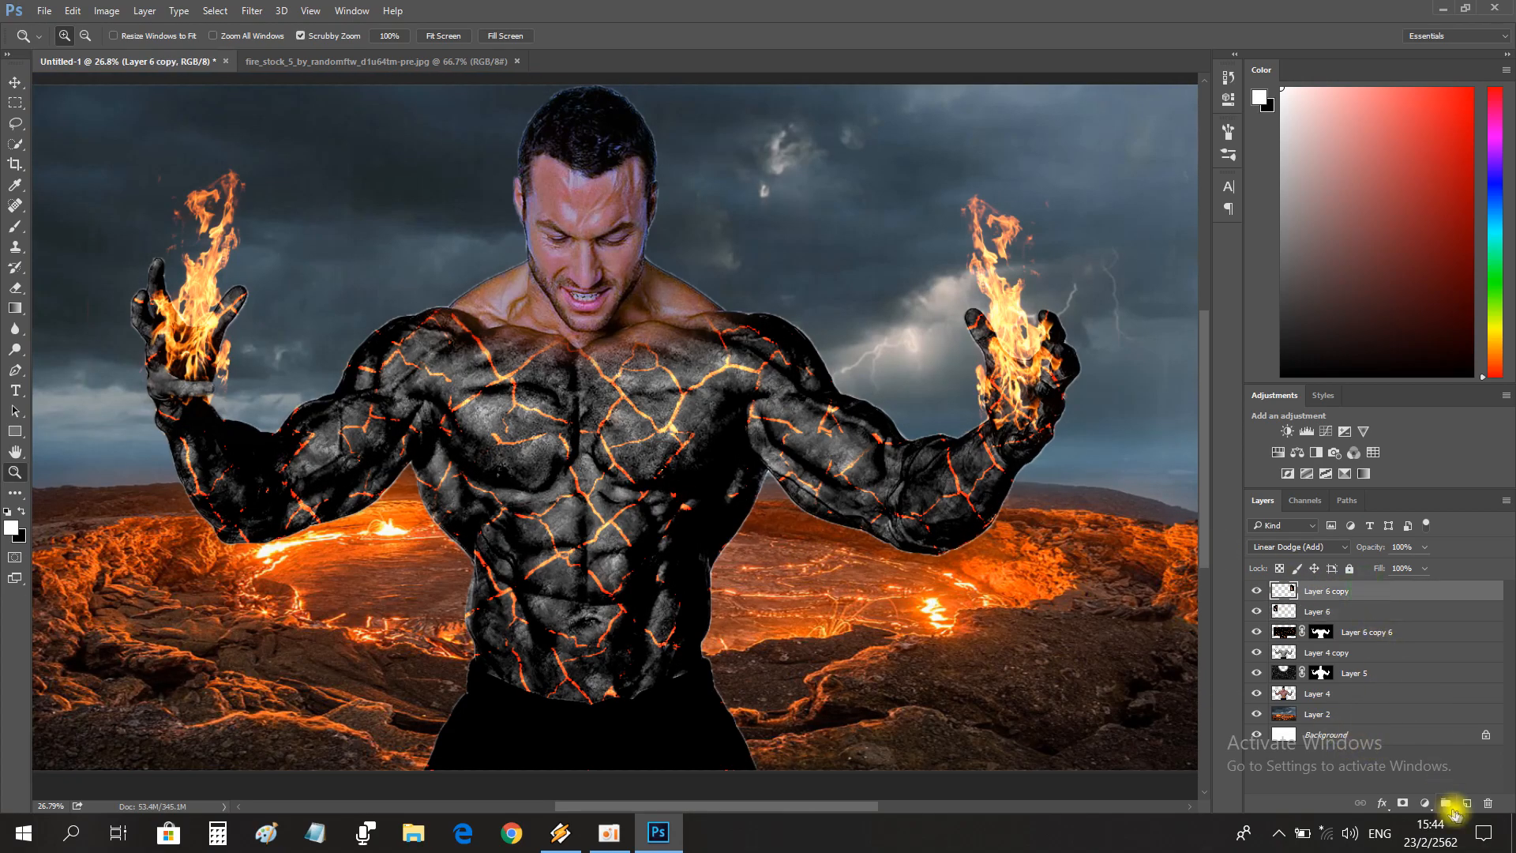
{"action": "left_click", "coordinate": [1342, 636]}
{"action": "left_click", "coordinate": [1465, 804]}
{"action": "left_click", "coordinate": [1326, 722], "text": "ctrl"}
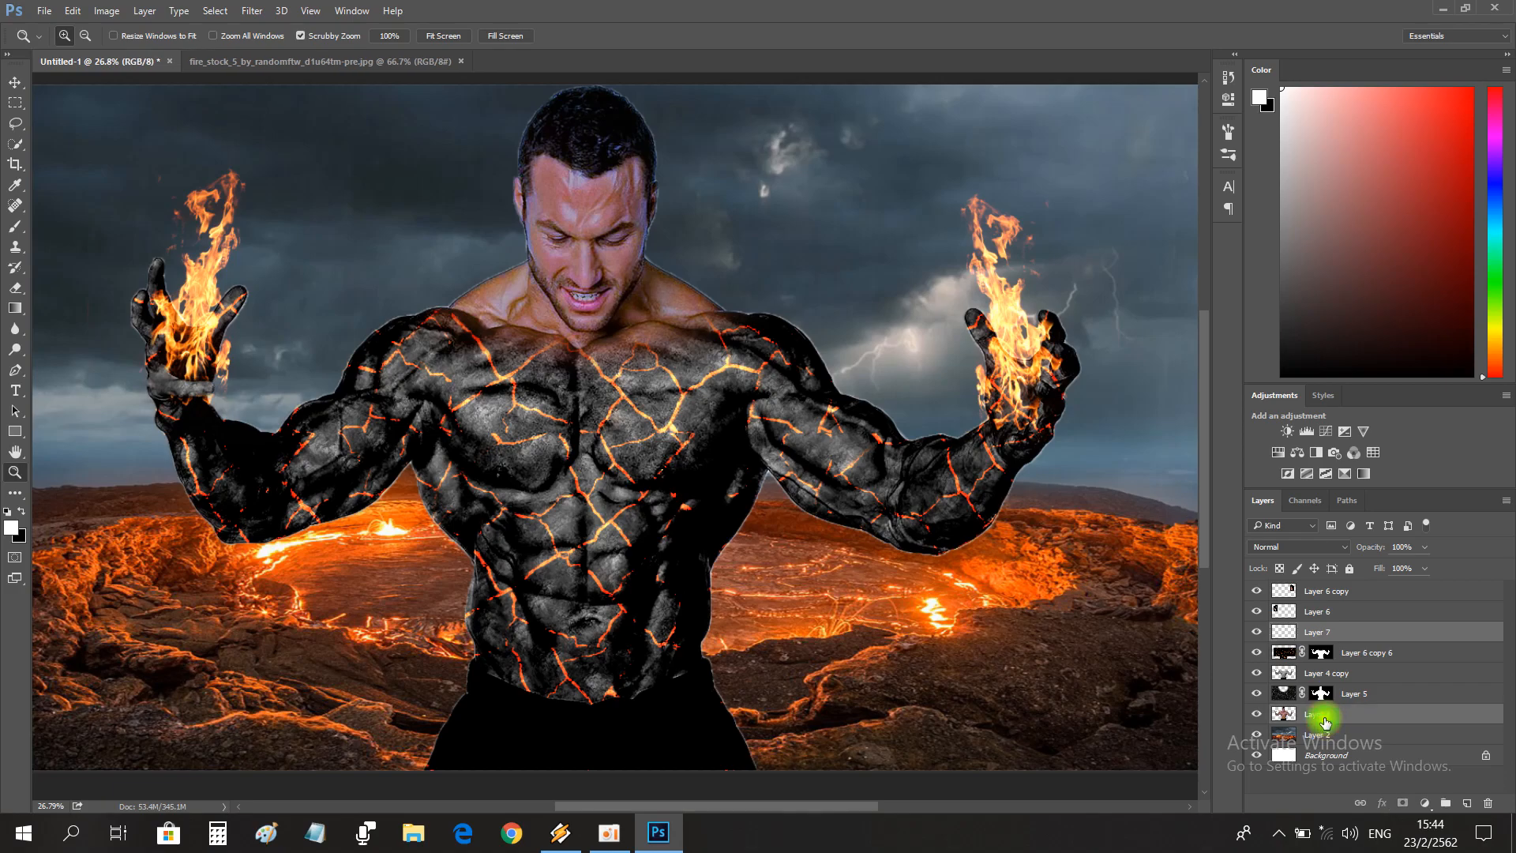
{"action": "left_click", "coordinate": [1349, 635]}
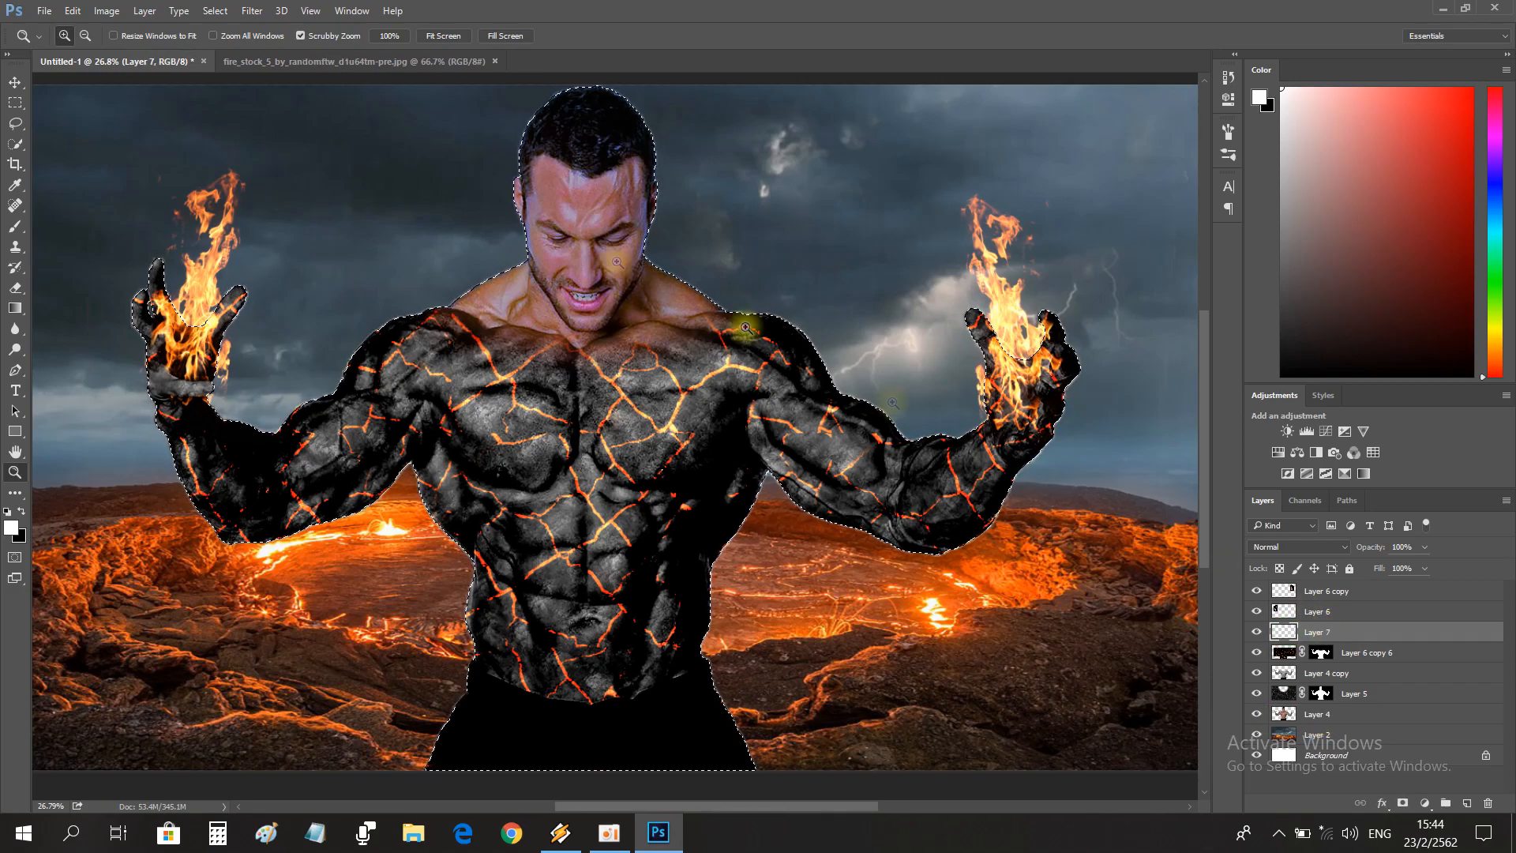
Set the foreground colour to orange #ff890b and choose the foreground-to-transparent preset for the Gradient tool.
{"action": "left_click", "coordinate": [11, 530]}
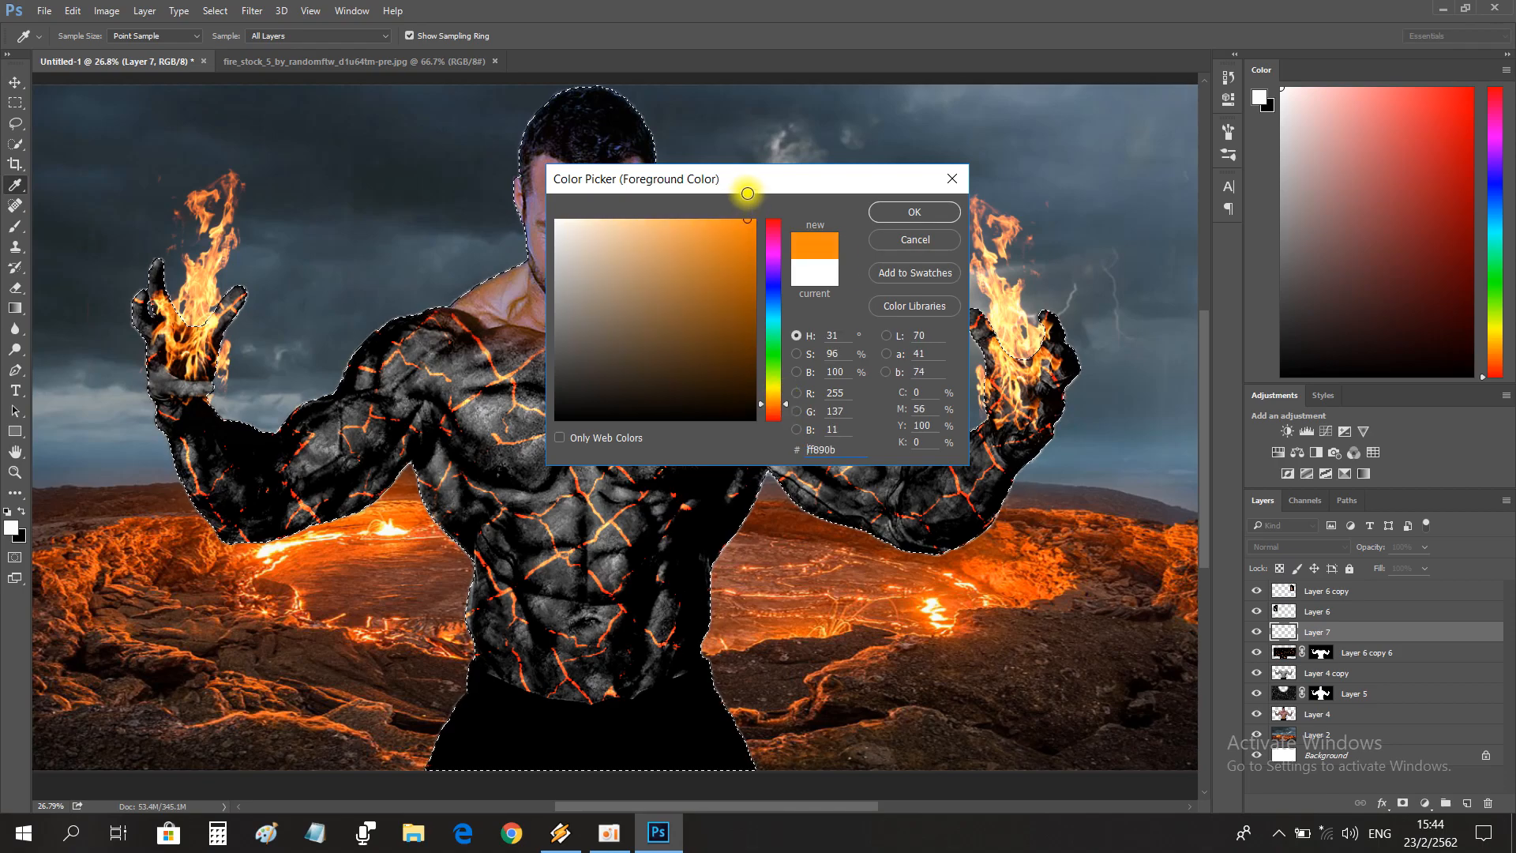
{"action": "left_click", "coordinate": [879, 210]}
{"action": "left_click", "coordinate": [15, 308]}
{"action": "left_click", "coordinate": [121, 41]}
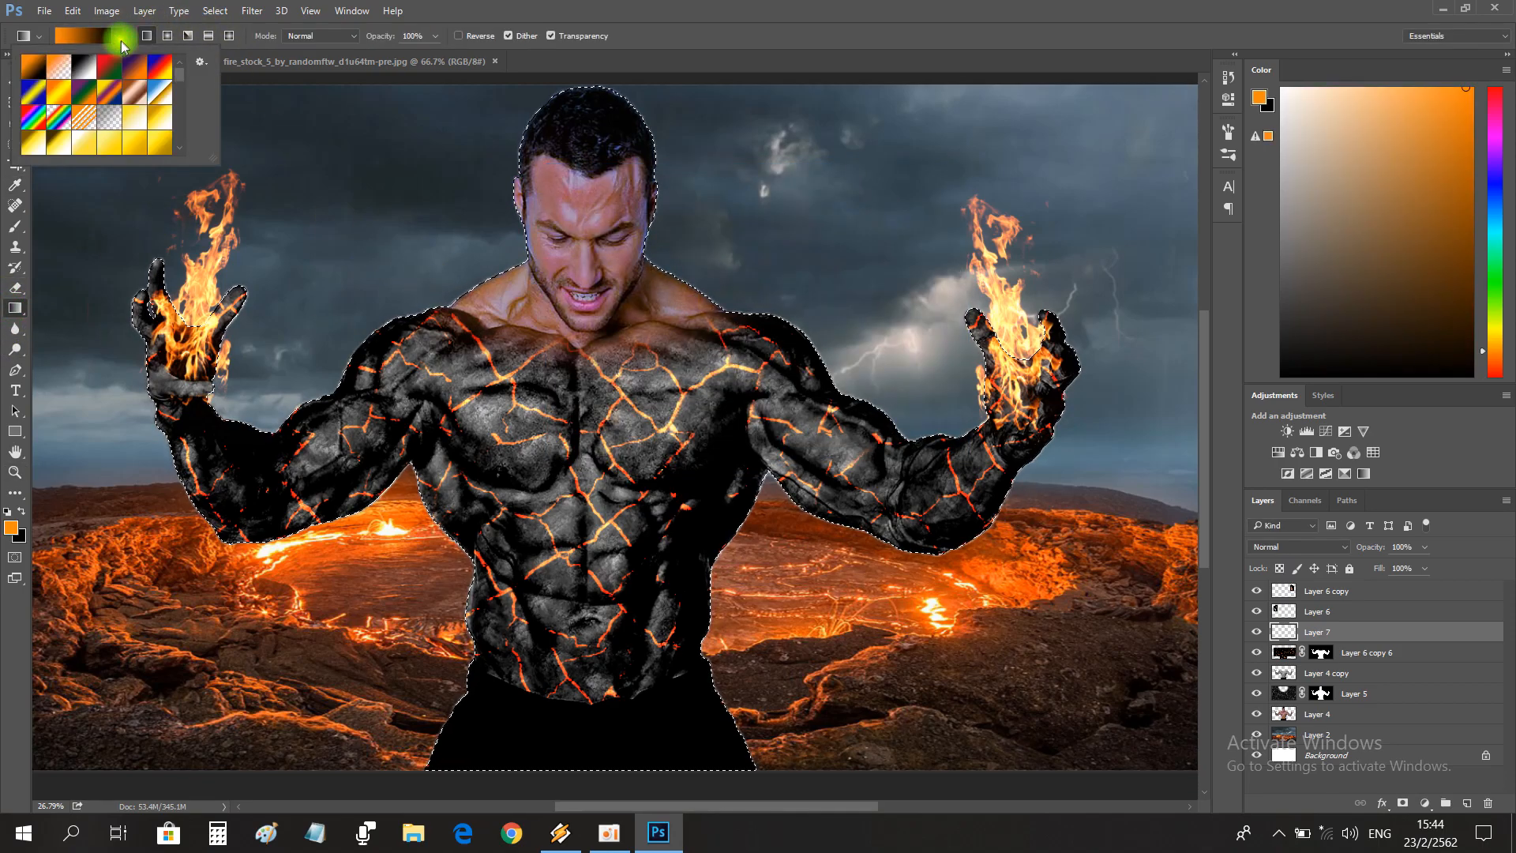
{"action": "scroll", "coordinate": [105, 133], "scroll_direction": "down", "scroll_amount": 2}
{"action": "scroll", "coordinate": [105, 133], "scroll_direction": "up", "scroll_amount": 2}
{"action": "left_click", "coordinate": [59, 64]}
{"action": "left_click", "coordinate": [747, 9]}
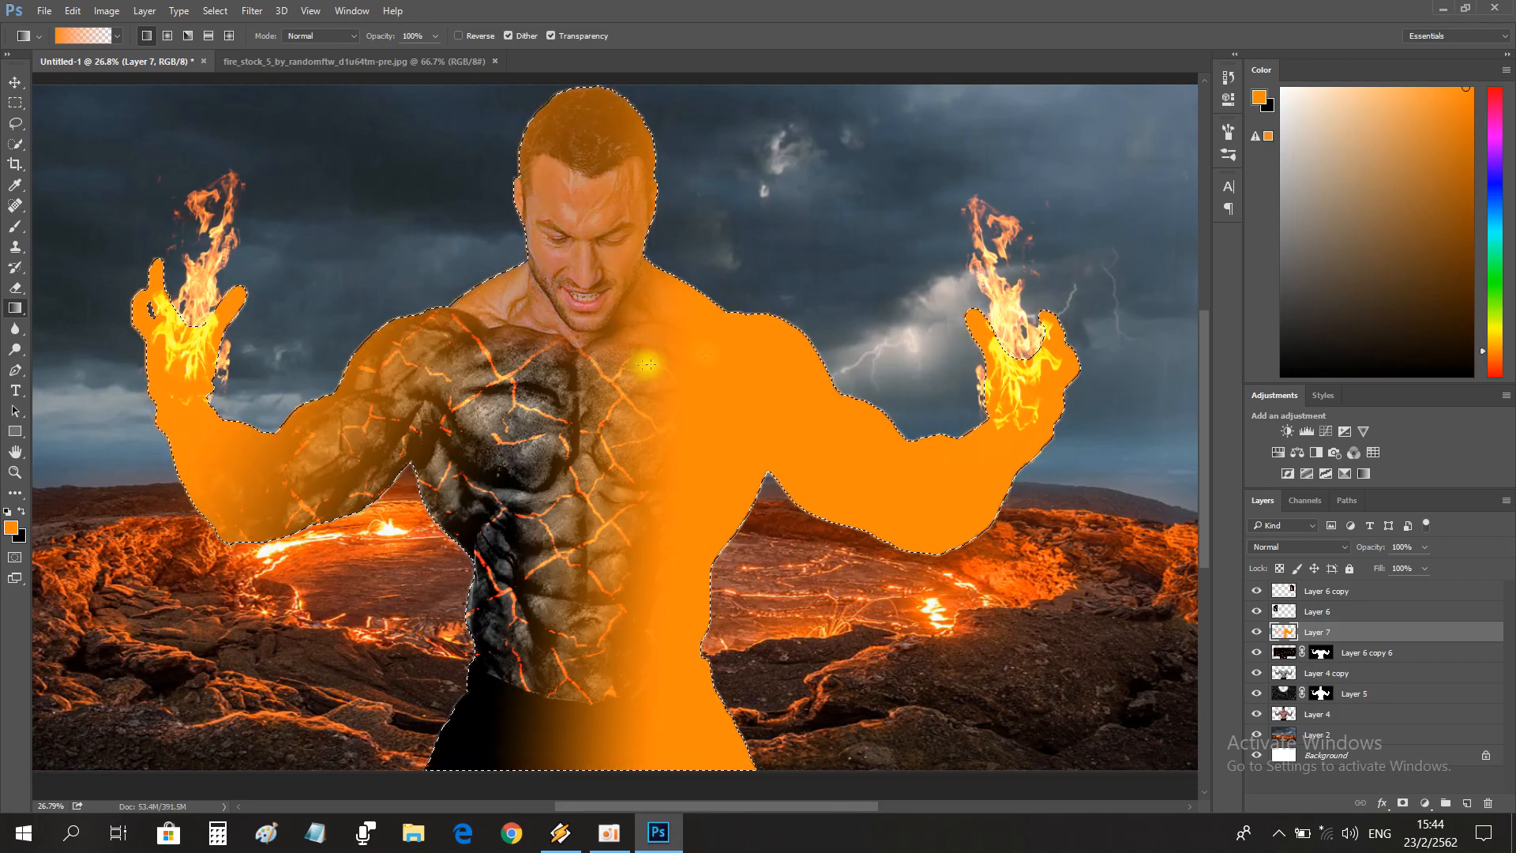
{"action": "left_click", "coordinate": [1230, 78]}
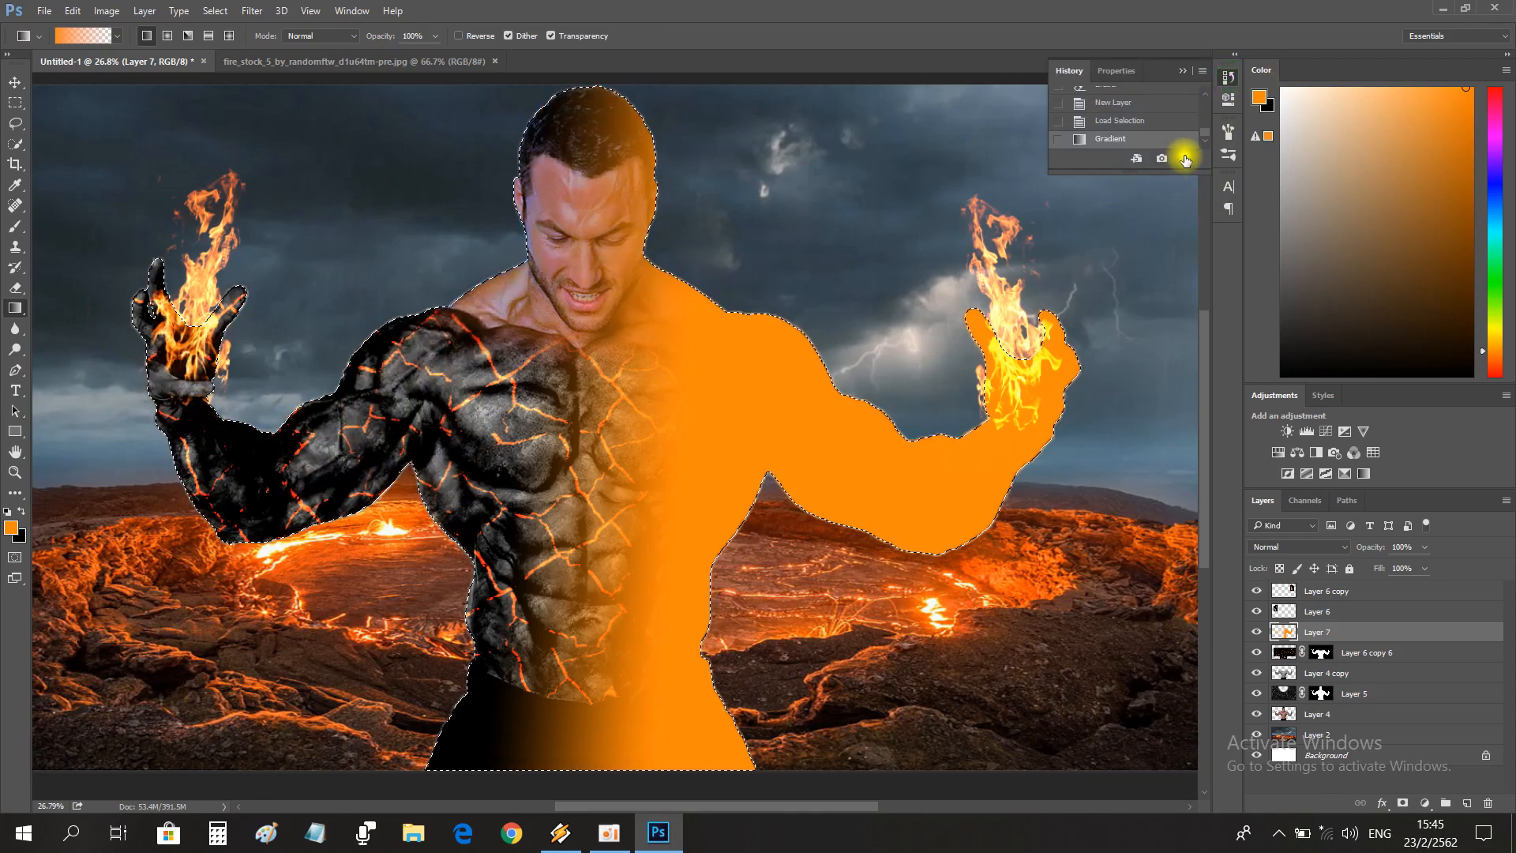
{"action": "left_click", "coordinate": [1185, 161]}
{"action": "left_click", "coordinate": [1181, 70]}
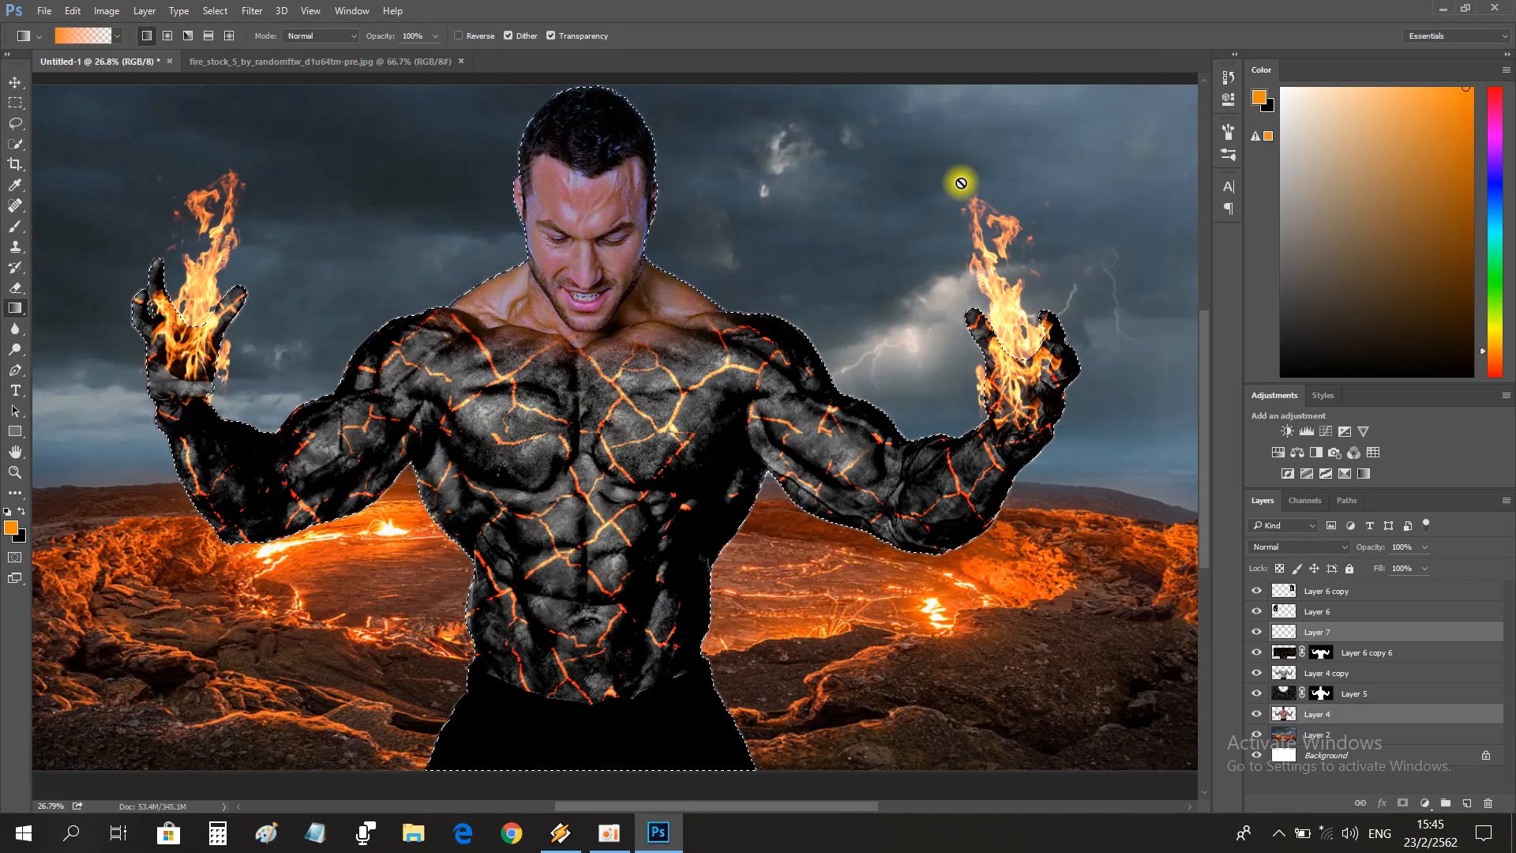
Fill the figure selection on Layer 7 with the orange-to-transparent gradient, set the layer to Soft Light blending and deselect.
{"action": "left_click_drag", "start_coordinate": [1342, 643], "coordinate": [1284, 661]}
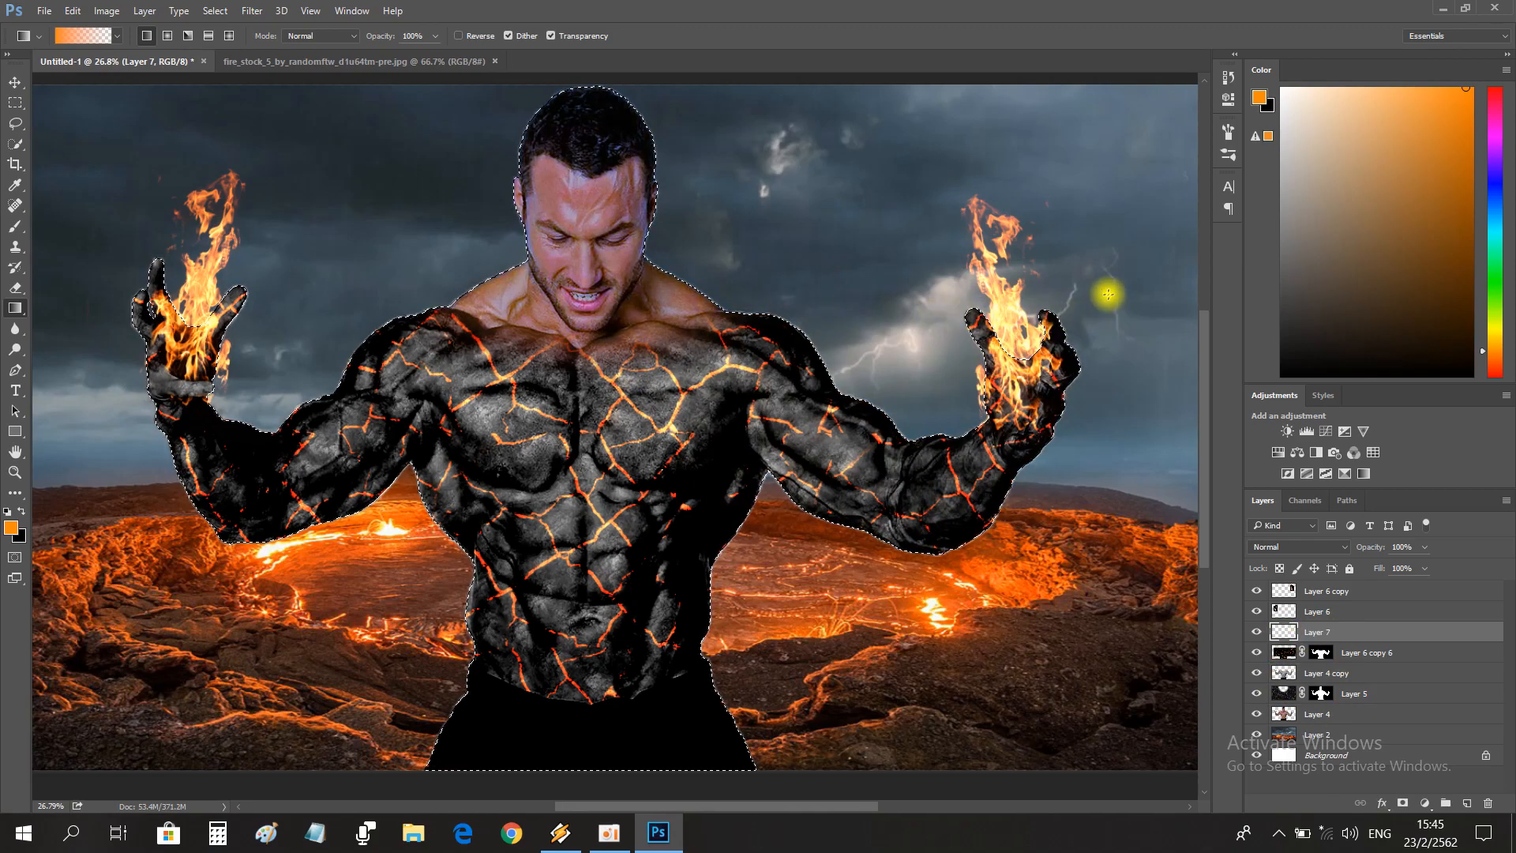
{"action": "left_click_drag", "start_coordinate": [71, 295], "coordinate": [908, 294]}
{"action": "left_click", "coordinate": [1299, 546]}
{"action": "left_click", "coordinate": [1267, 392]}
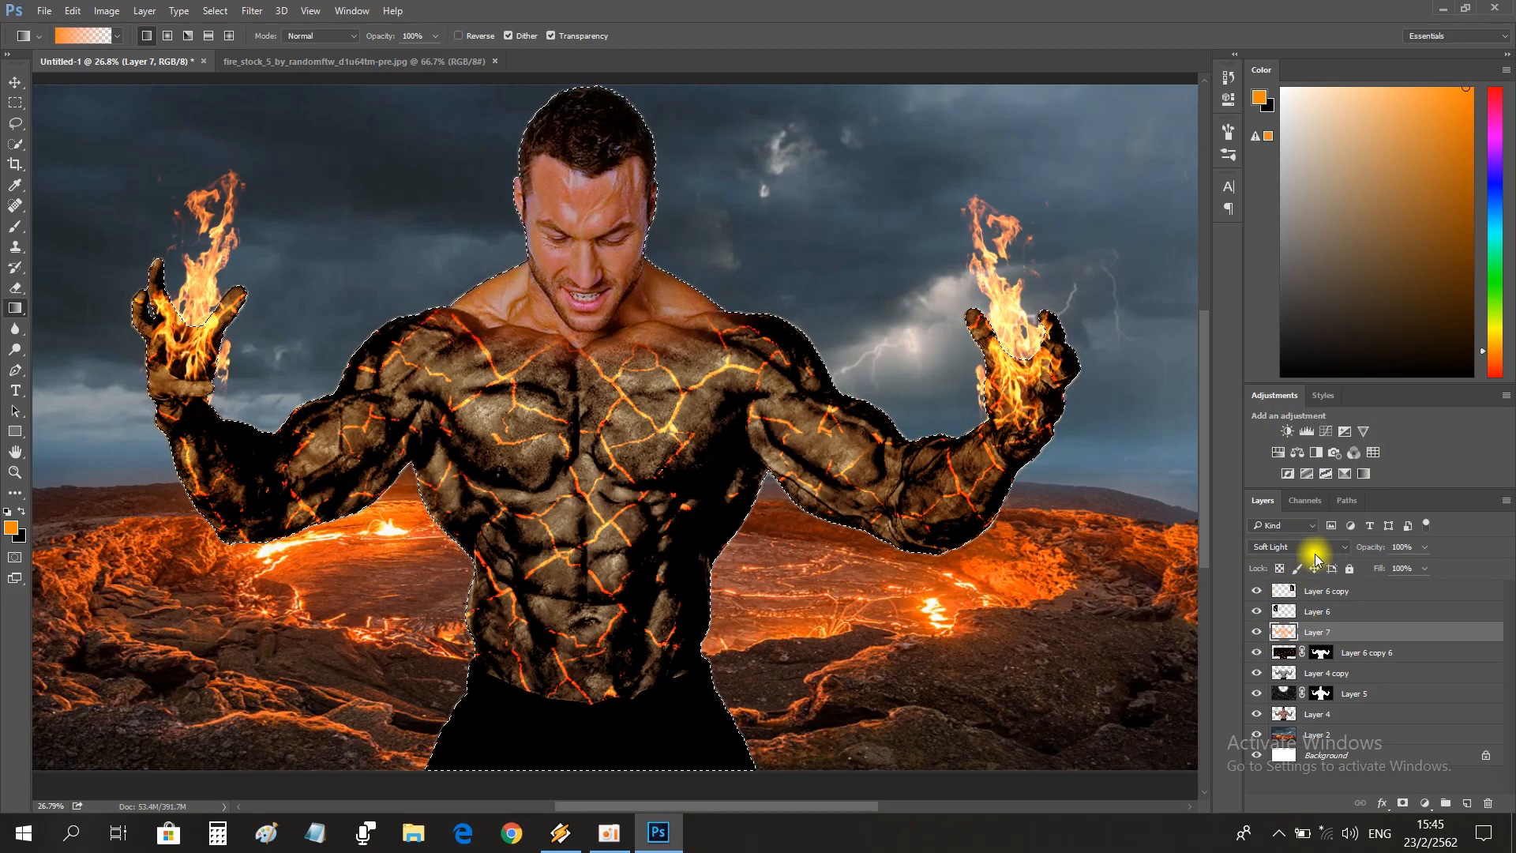
{"action": "key", "text": "ctrl+d"}
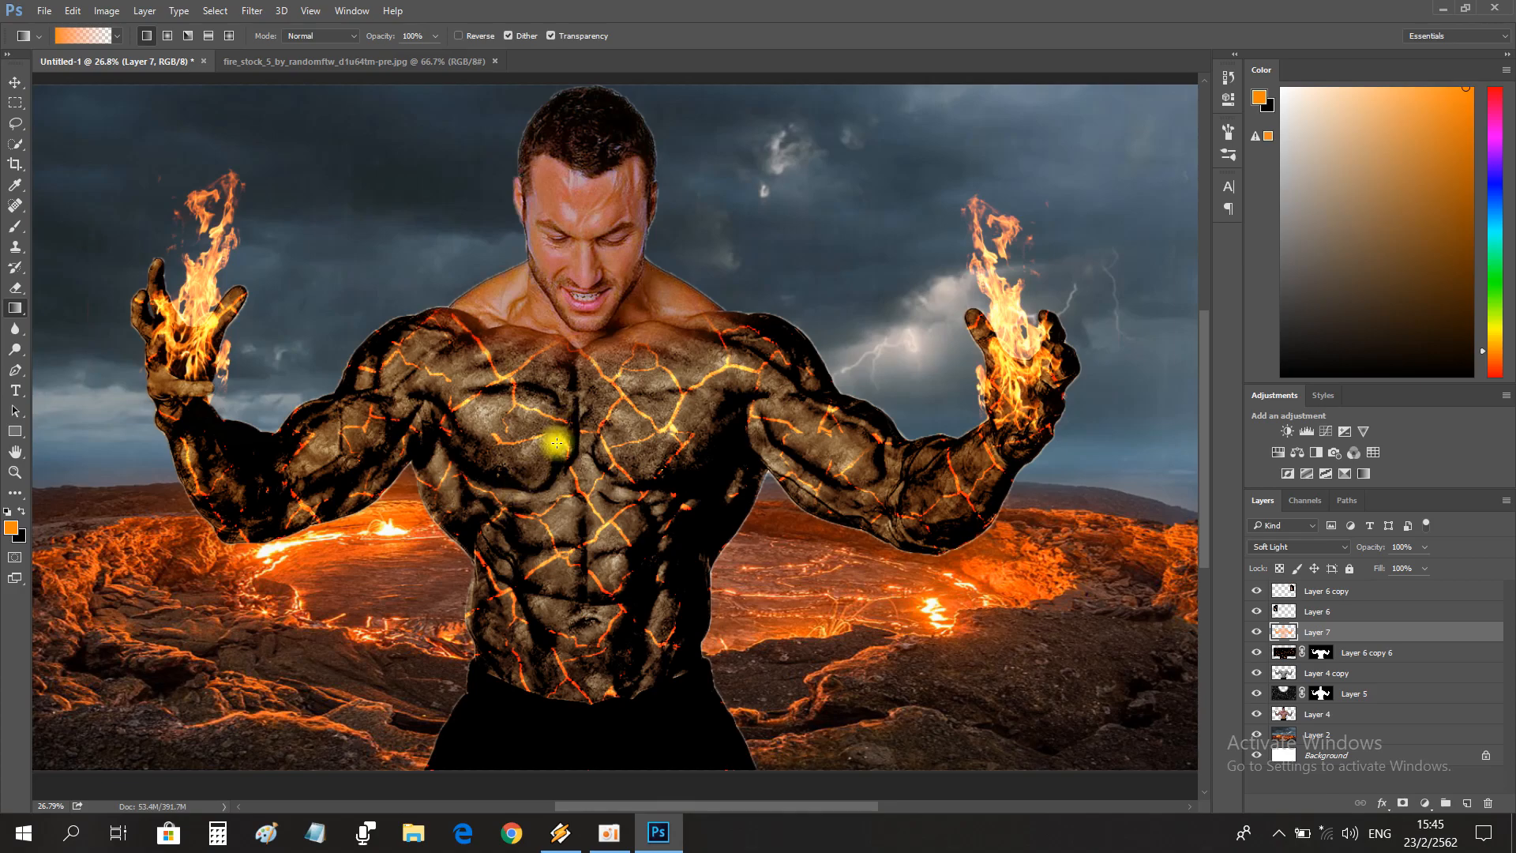
{"action": "mouse_move", "coordinate": [609, 833]}
{"action": "left_click", "coordinate": [608, 738]}
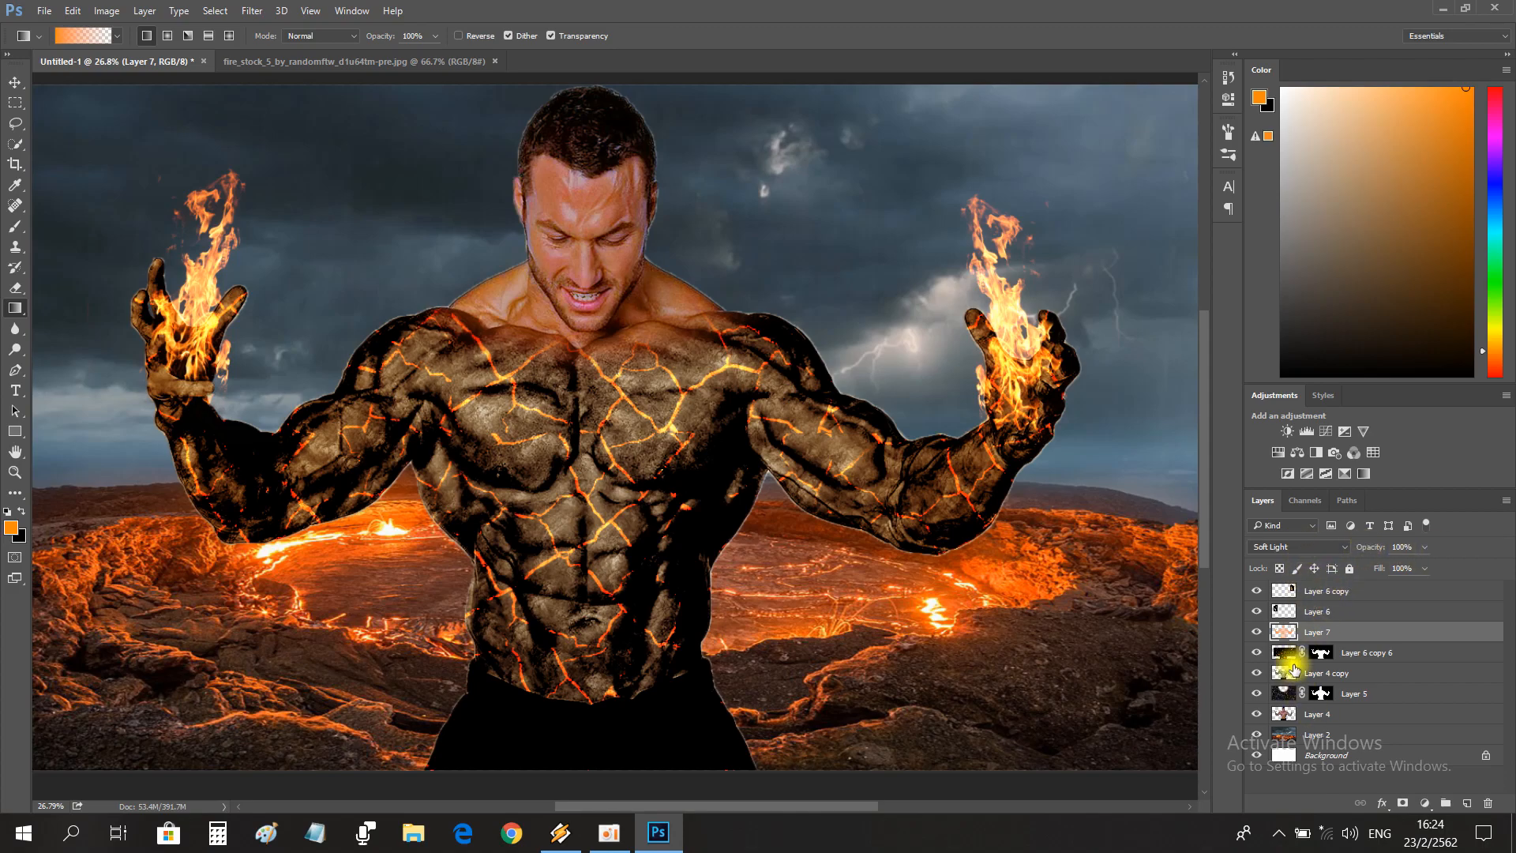
Load the man's full outline from Layer 4 as a selection.
{"action": "key", "text": "z"}
{"action": "left_click_drag", "start_coordinate": [653, 567], "coordinate": [670, 531]}
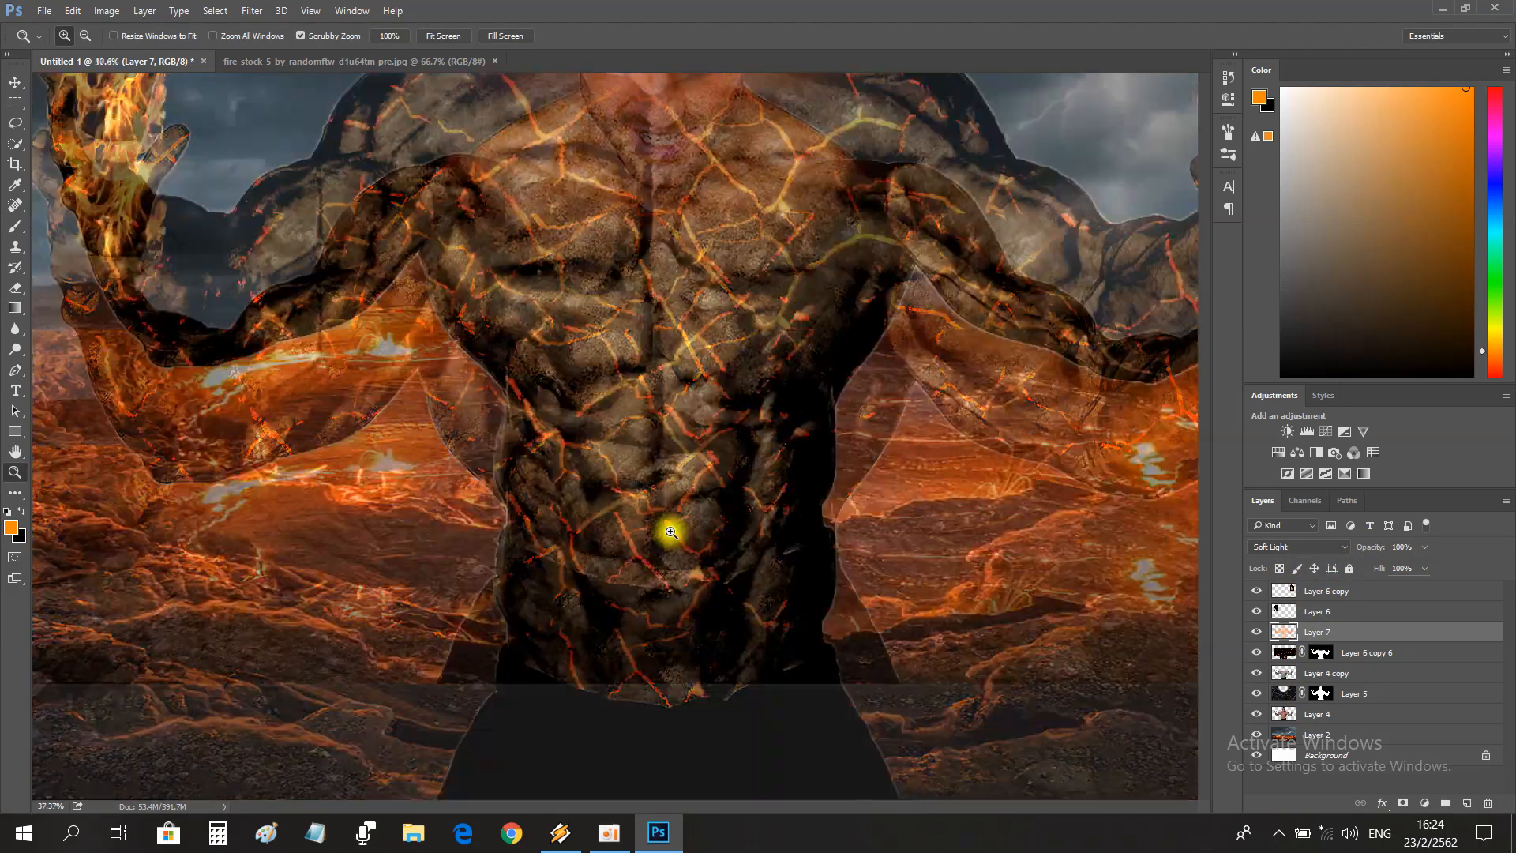
{"action": "left_click", "coordinate": [1349, 699]}
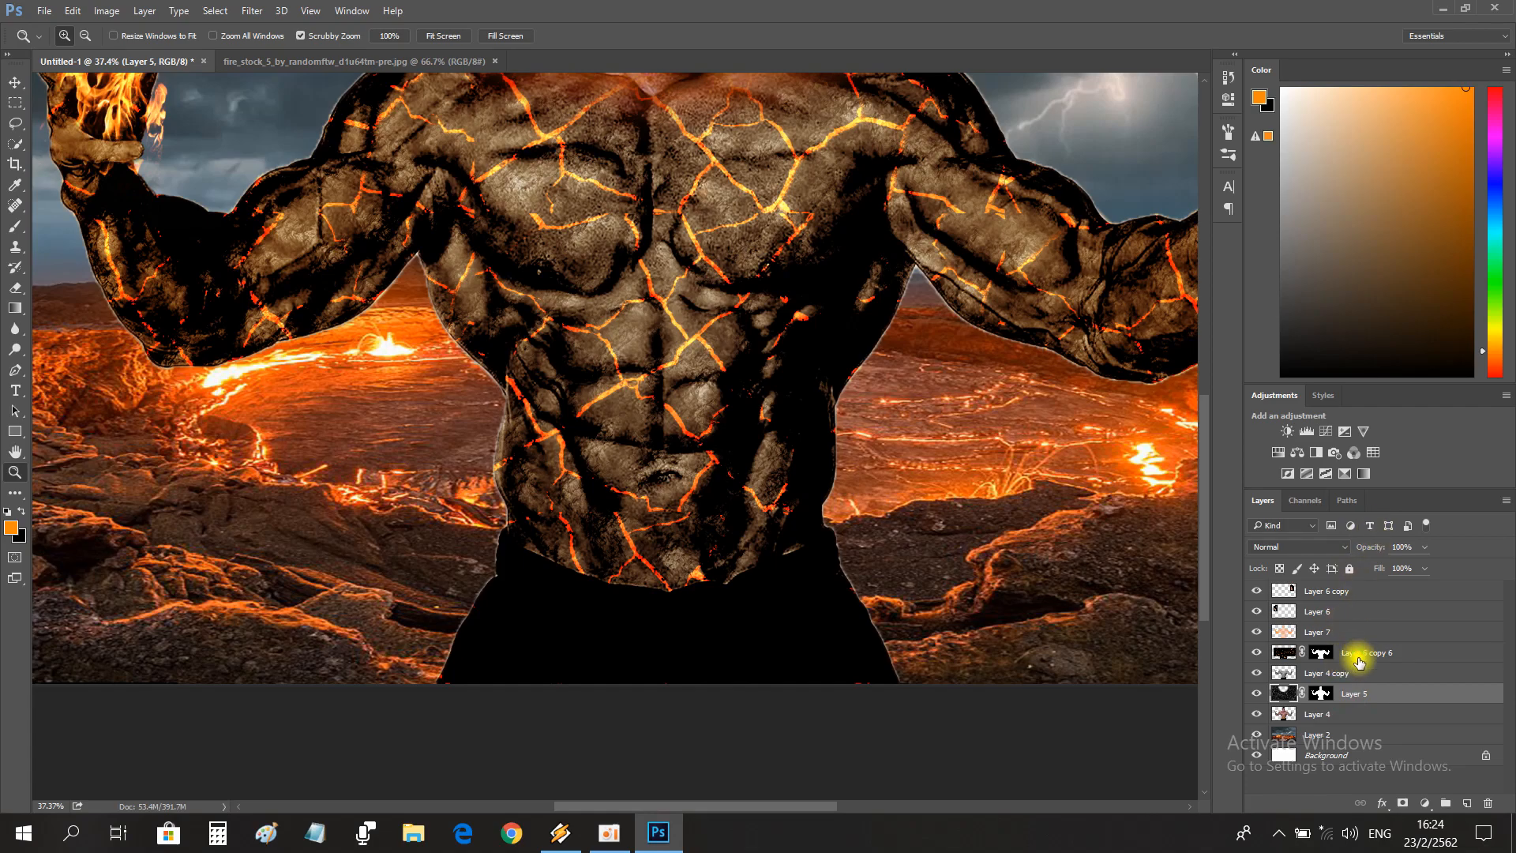
{"action": "left_click", "coordinate": [1358, 662]}
{"action": "left_click", "coordinate": [1355, 678]}
{"action": "left_click", "coordinate": [1356, 728]}
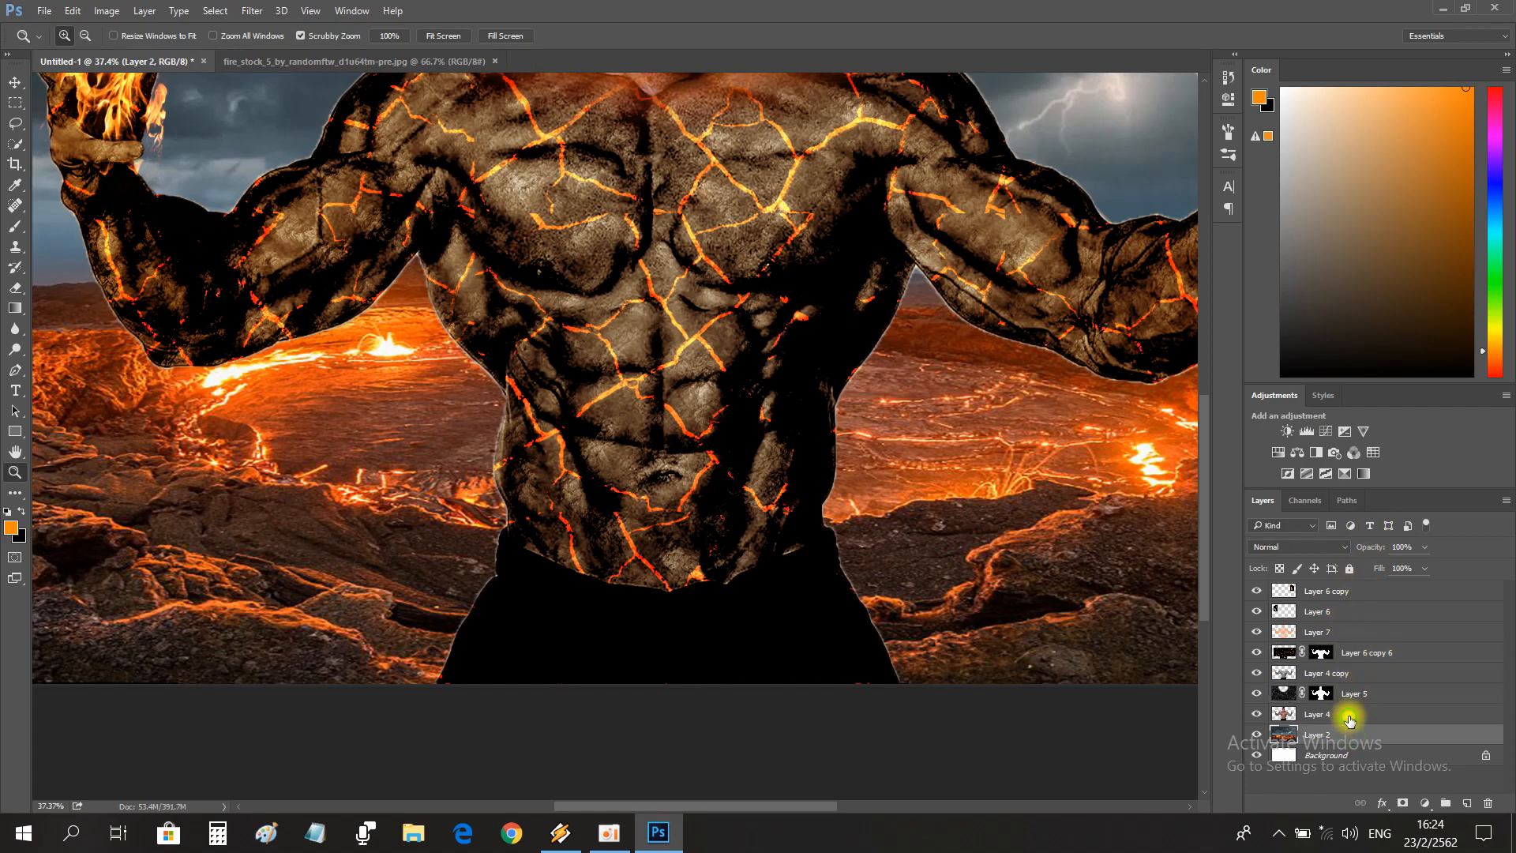
{"action": "left_click", "coordinate": [1349, 717]}
{"action": "left_click_drag", "start_coordinate": [648, 379], "coordinate": [680, 374]}
{"action": "left_click_drag", "start_coordinate": [843, 454], "coordinate": [810, 451]}
{"action": "left_click_drag", "start_coordinate": [659, 412], "coordinate": [702, 413]}
{"action": "left_click", "coordinate": [1266, 718], "text": "ctrl"}
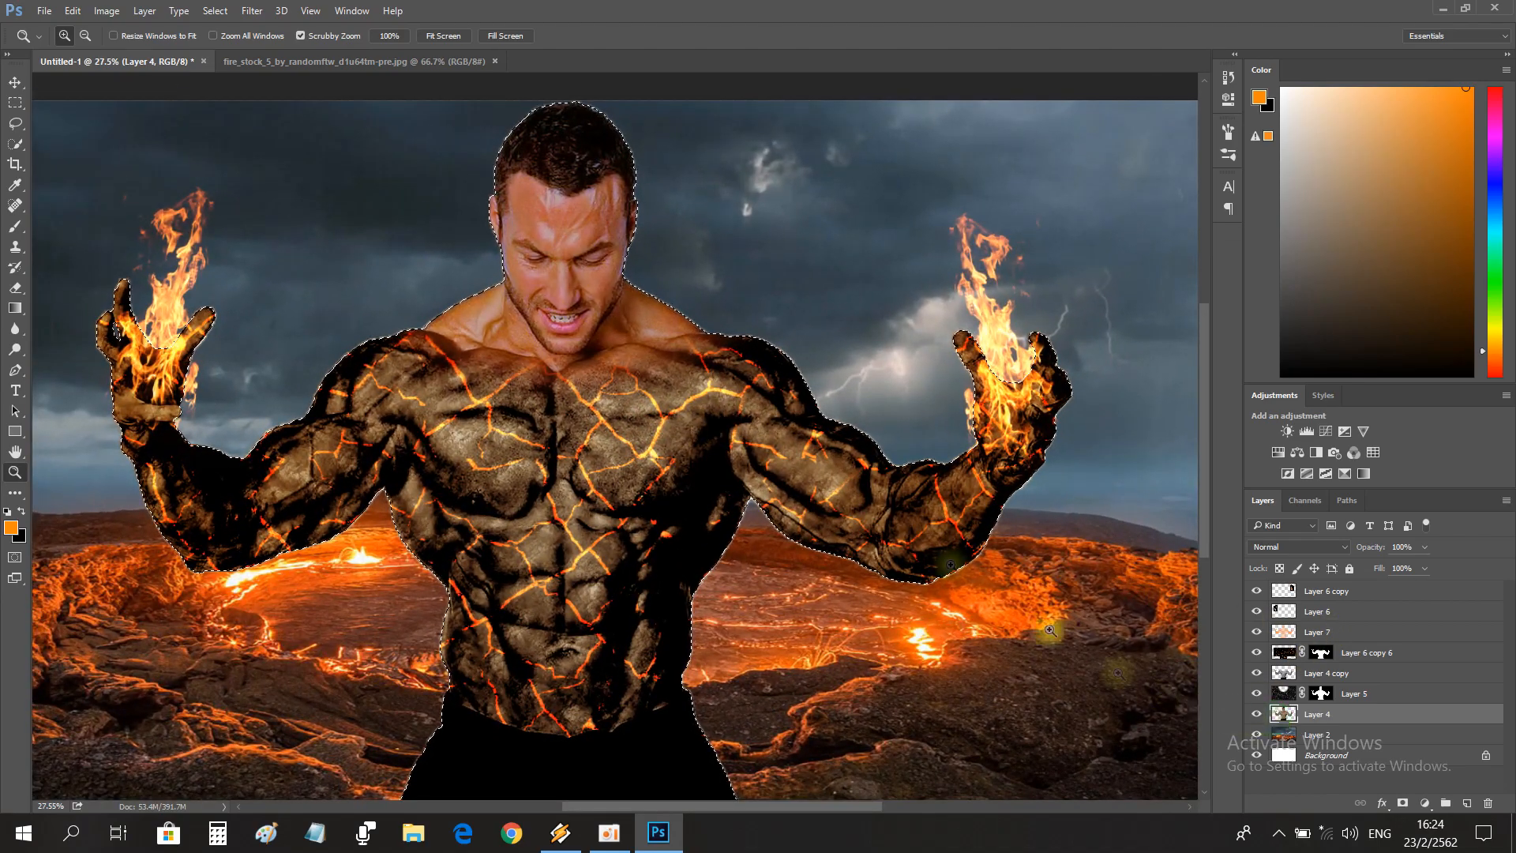
Brush orange over the man's face and bare upper chest on Layer 7 within the selection, and deselect.
{"action": "key", "text": "b"}
{"action": "left_click_drag", "start_coordinate": [476, 158], "coordinate": [432, 295]}
{"action": "key", "text": "ctrl+z"}
{"action": "left_click", "coordinate": [1298, 646]}
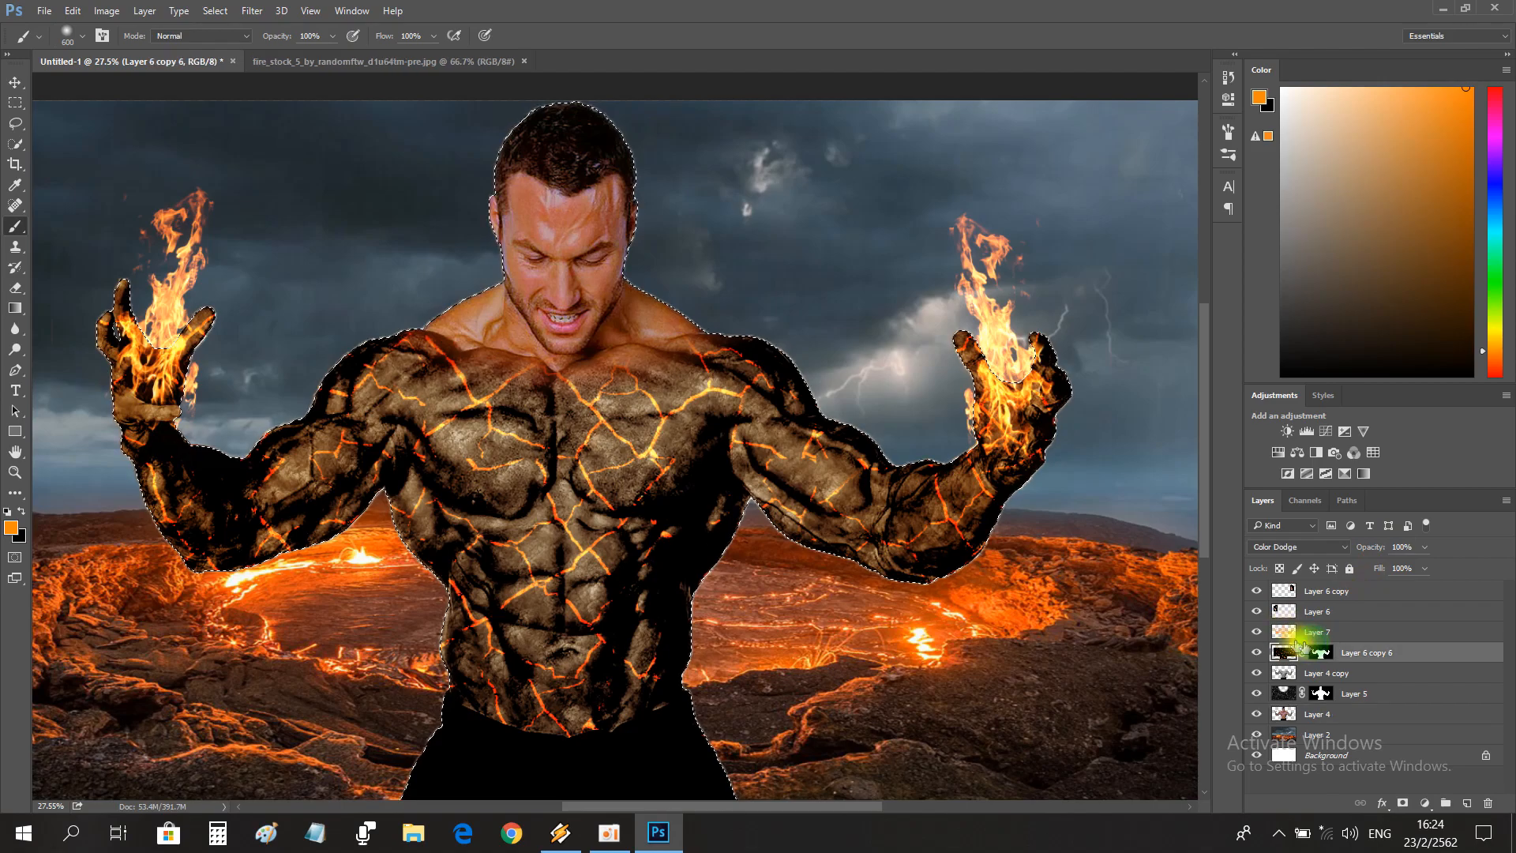
{"action": "left_click", "coordinate": [1324, 630]}
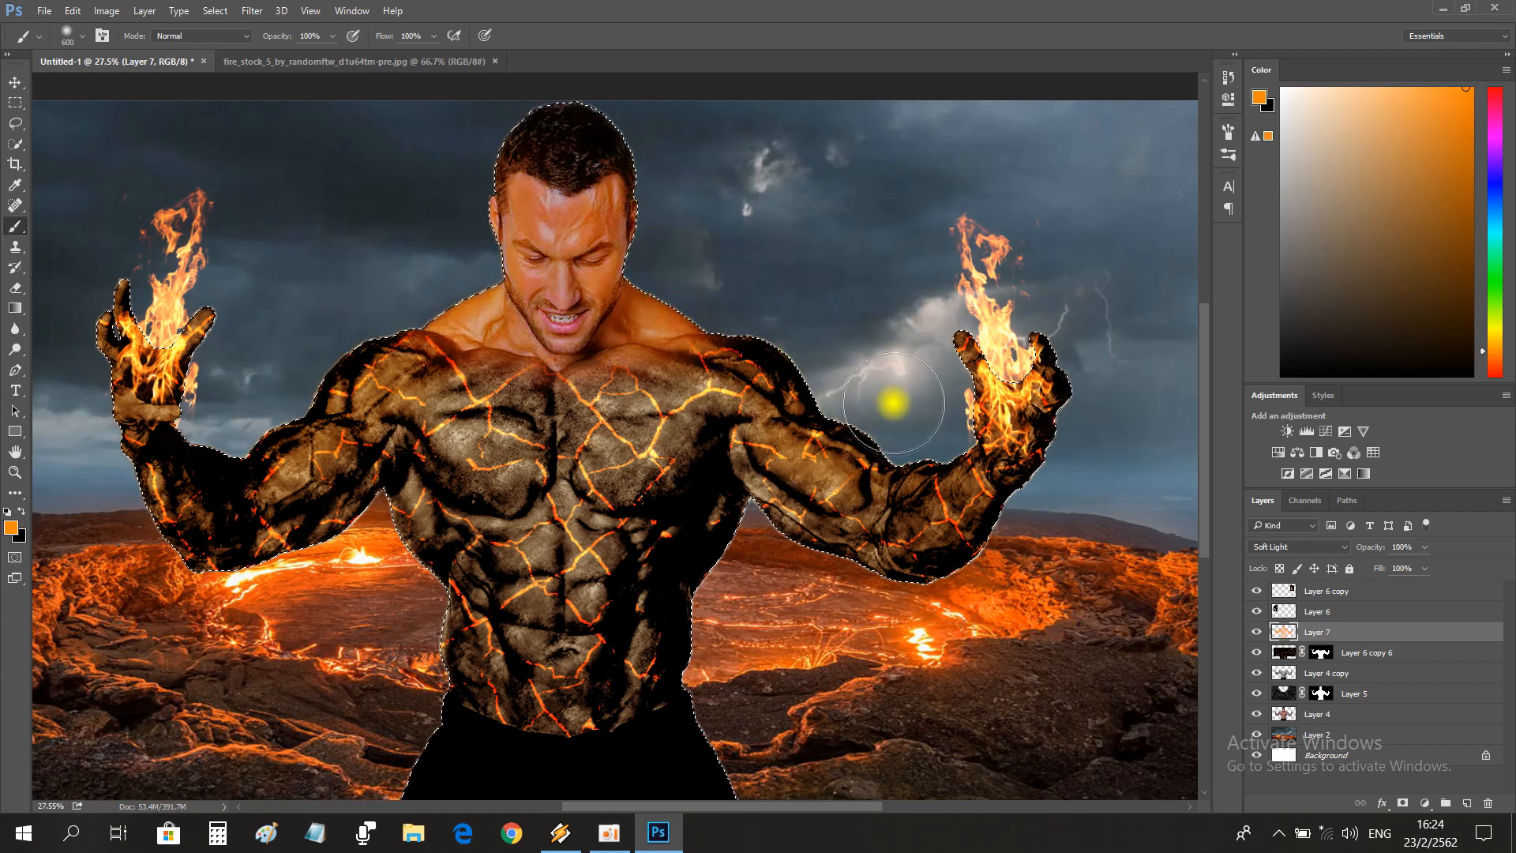
{"action": "scroll", "coordinate": [1122, 491], "scroll_direction": "up", "scroll_amount": 2}
{"action": "scroll", "coordinate": [1122, 491], "scroll_direction": "down", "scroll_amount": 1}
{"action": "key", "text": "ctrl+d"}
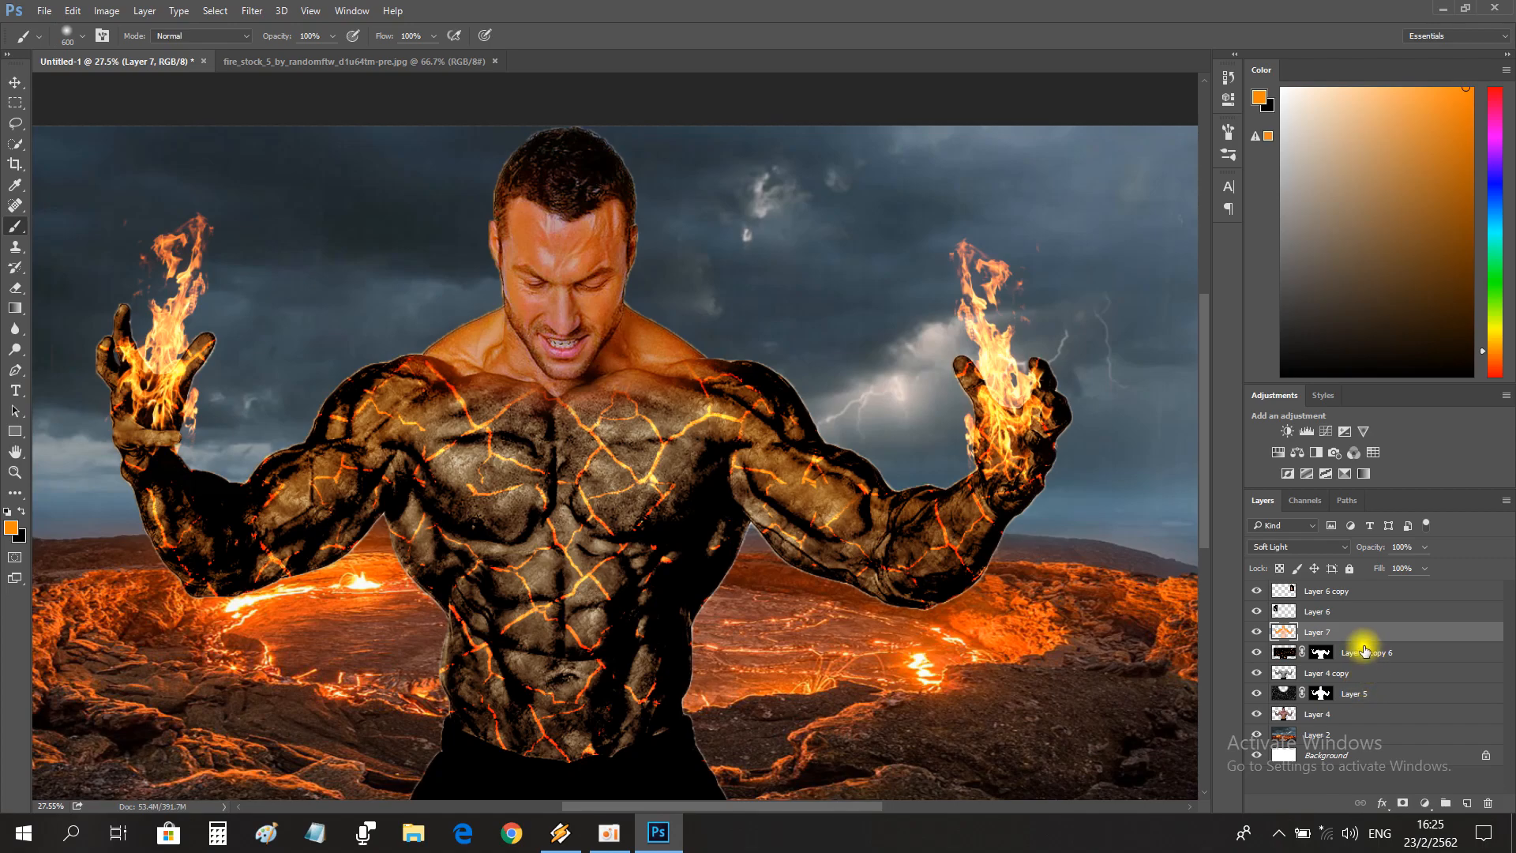
Undo the full-strength orange stroke around the hand at the image's right and lower the brush flow to 17%.
{"action": "mouse_move", "coordinate": [937, 244]}
{"action": "left_mouse_down"}
{"action": "mouse_move", "coordinate": [940, 325]}
{"action": "mouse_move", "coordinate": [1058, 355]}
{"action": "mouse_move", "coordinate": [1050, 446]}
{"action": "left_mouse_up"}
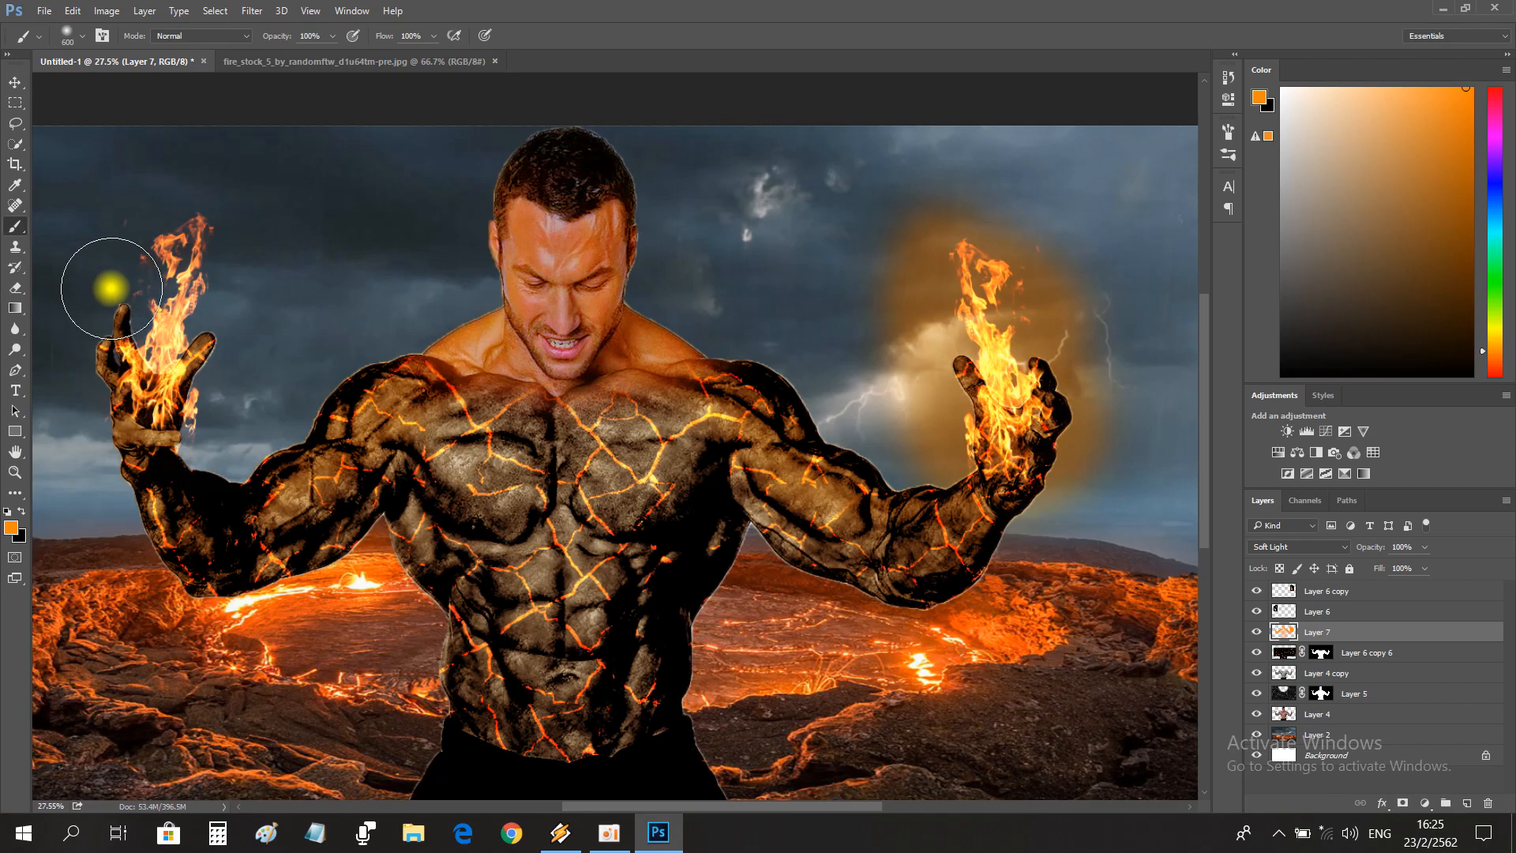
{"action": "key", "text": "ctrl+z"}
{"action": "left_click_drag", "start_coordinate": [393, 56], "coordinate": [369, 57]}
{"action": "left_click", "coordinate": [74, 35]}
{"action": "left_click", "coordinate": [585, 10]}
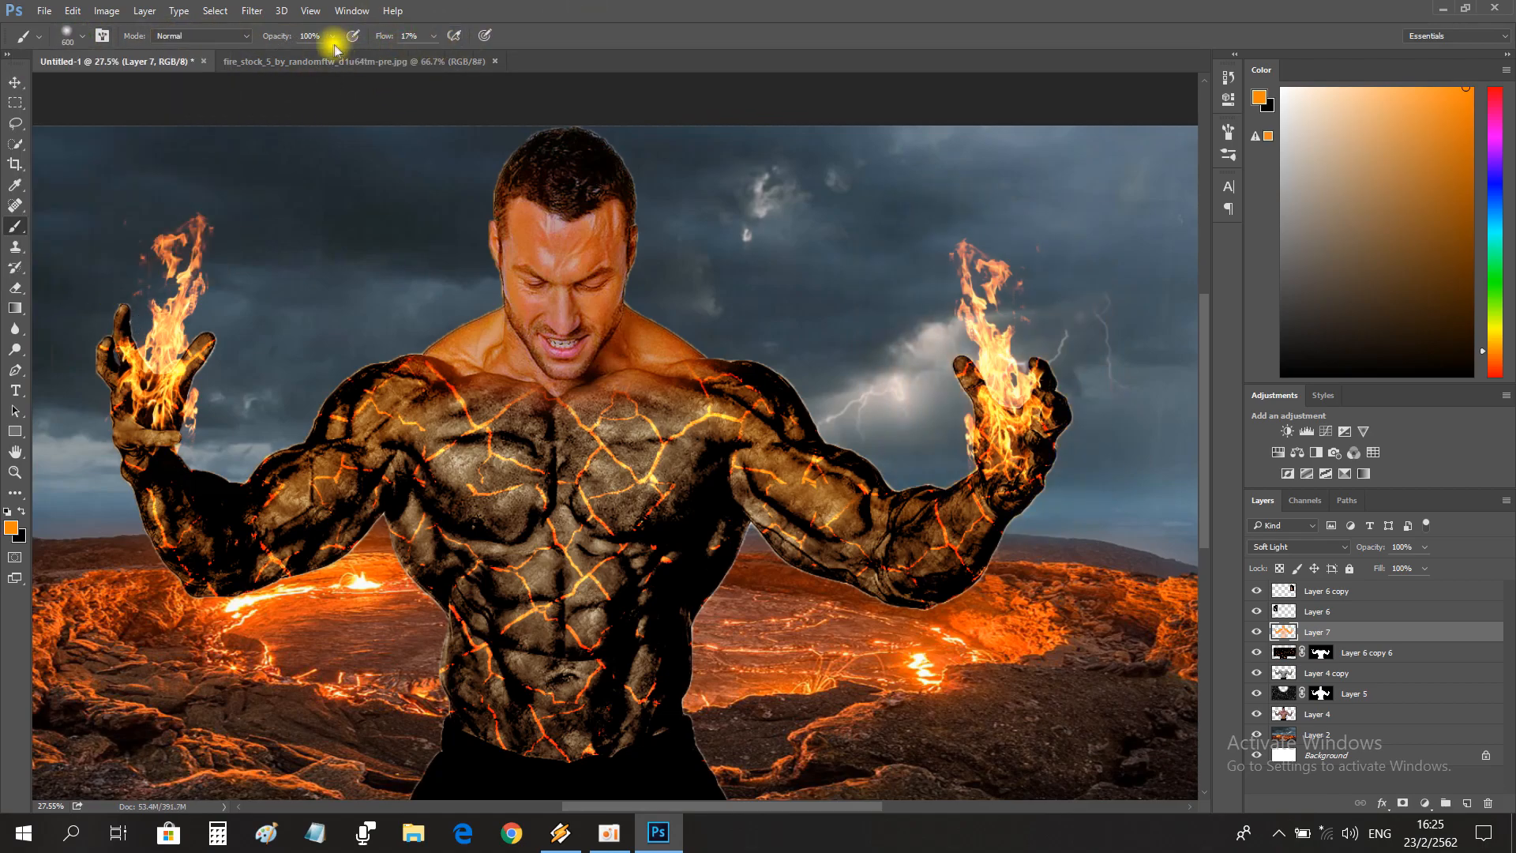
Paint soft orange light around both burning hands and the sky beside the flames on Layer 7.
{"action": "mouse_move", "coordinate": [952, 412]}
{"action": "left_mouse_down"}
{"action": "mouse_move", "coordinate": [1053, 437]}
{"action": "mouse_move", "coordinate": [984, 240]}
{"action": "mouse_move", "coordinate": [1048, 452]}
{"action": "mouse_move", "coordinate": [908, 358]}
{"action": "mouse_move", "coordinate": [889, 307]}
{"action": "mouse_move", "coordinate": [899, 449]}
{"action": "mouse_move", "coordinate": [825, 367]}
{"action": "mouse_move", "coordinate": [1026, 483]}
{"action": "left_mouse_up"}
{"action": "mouse_move", "coordinate": [162, 281]}
{"action": "left_mouse_down"}
{"action": "mouse_move", "coordinate": [173, 316]}
{"action": "mouse_move", "coordinate": [122, 320]}
{"action": "mouse_move", "coordinate": [253, 470]}
{"action": "left_mouse_up"}
{"action": "left_click_drag", "start_coordinate": [103, 389], "coordinate": [137, 431]}
{"action": "key", "text": "z"}
{"action": "left_click_drag", "start_coordinate": [328, 557], "coordinate": [272, 548]}
{"action": "mouse_move", "coordinate": [495, 456]}
{"action": "left_mouse_down"}
{"action": "mouse_move", "coordinate": [537, 458]}
{"action": "mouse_move", "coordinate": [533, 442]}
{"action": "left_mouse_up"}
{"action": "key", "text": "b"}
{"action": "mouse_move", "coordinate": [331, 221]}
{"action": "left_mouse_down"}
{"action": "mouse_move", "coordinate": [271, 220]}
{"action": "mouse_move", "coordinate": [239, 341]}
{"action": "left_mouse_up"}
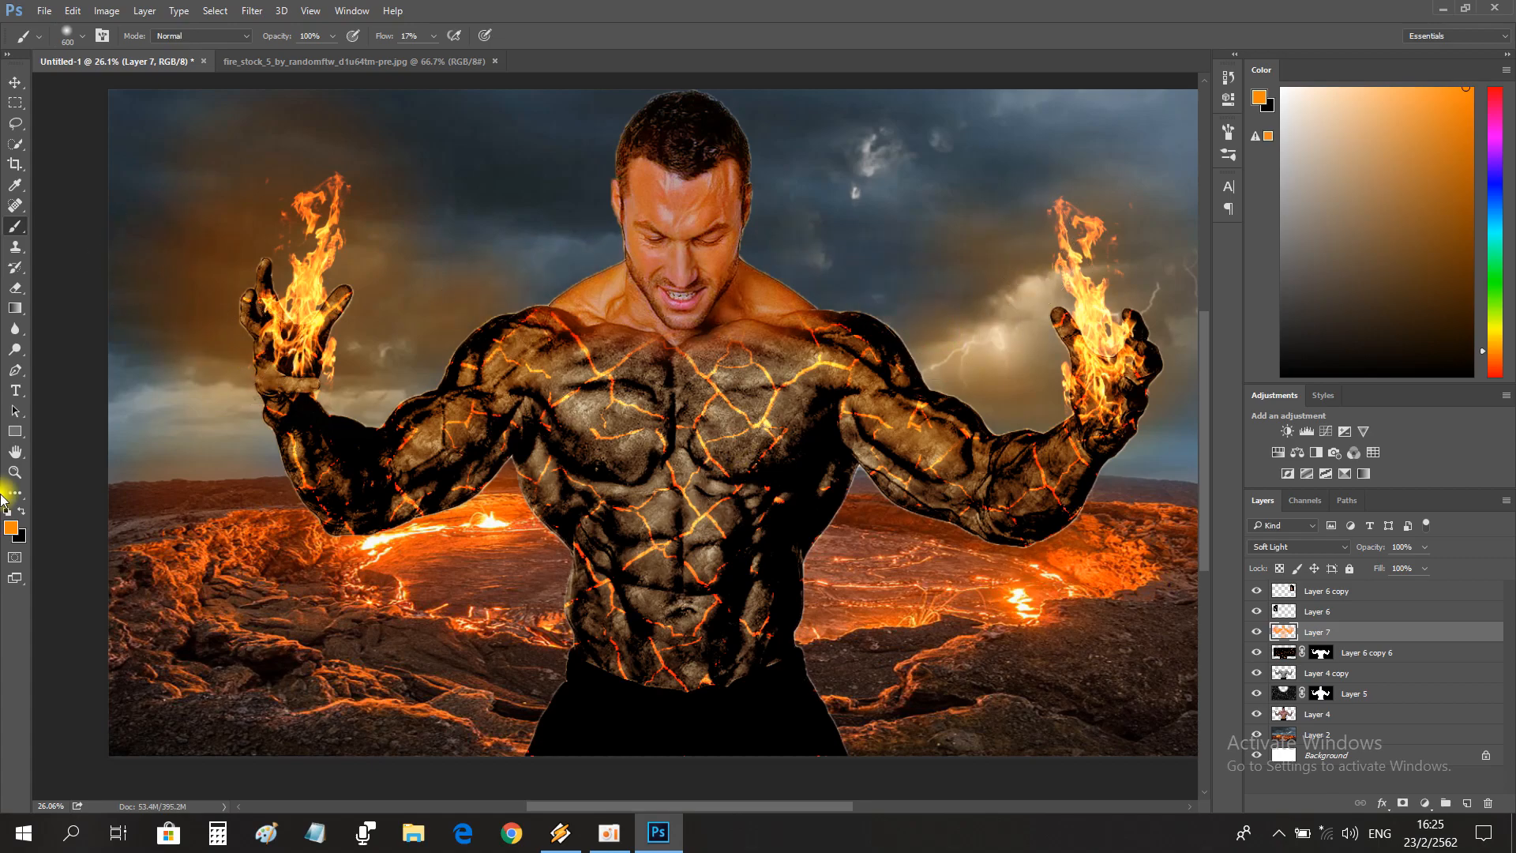
Flatten all layers of the composite into a single background.
{"action": "left_click", "coordinate": [16, 473]}
{"action": "left_click_drag", "start_coordinate": [677, 475], "coordinate": [703, 448]}
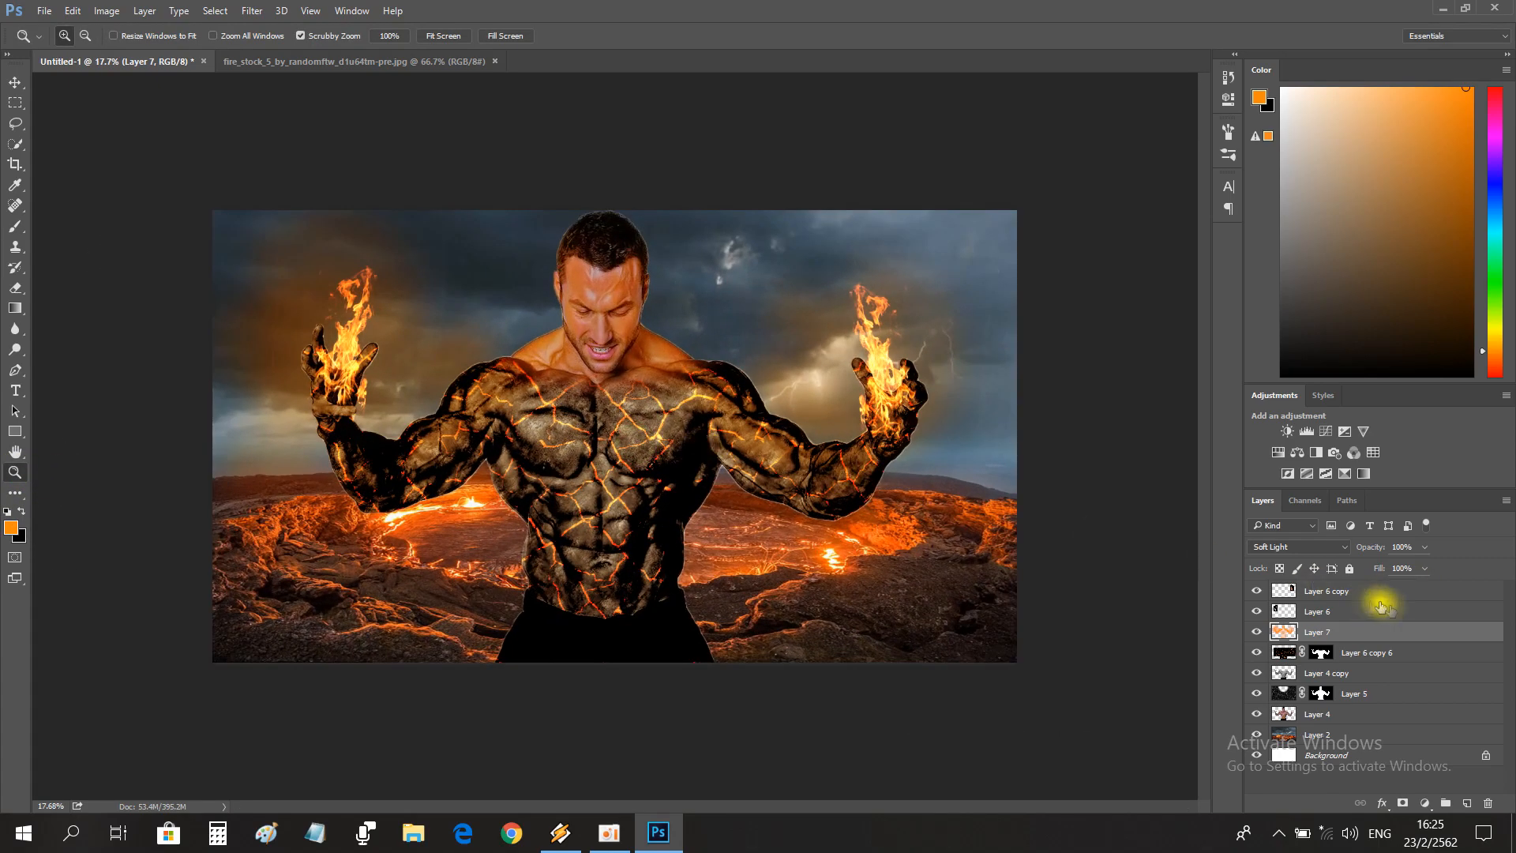
{"action": "left_click", "coordinate": [1506, 500]}
{"action": "left_click", "coordinate": [1310, 698]}
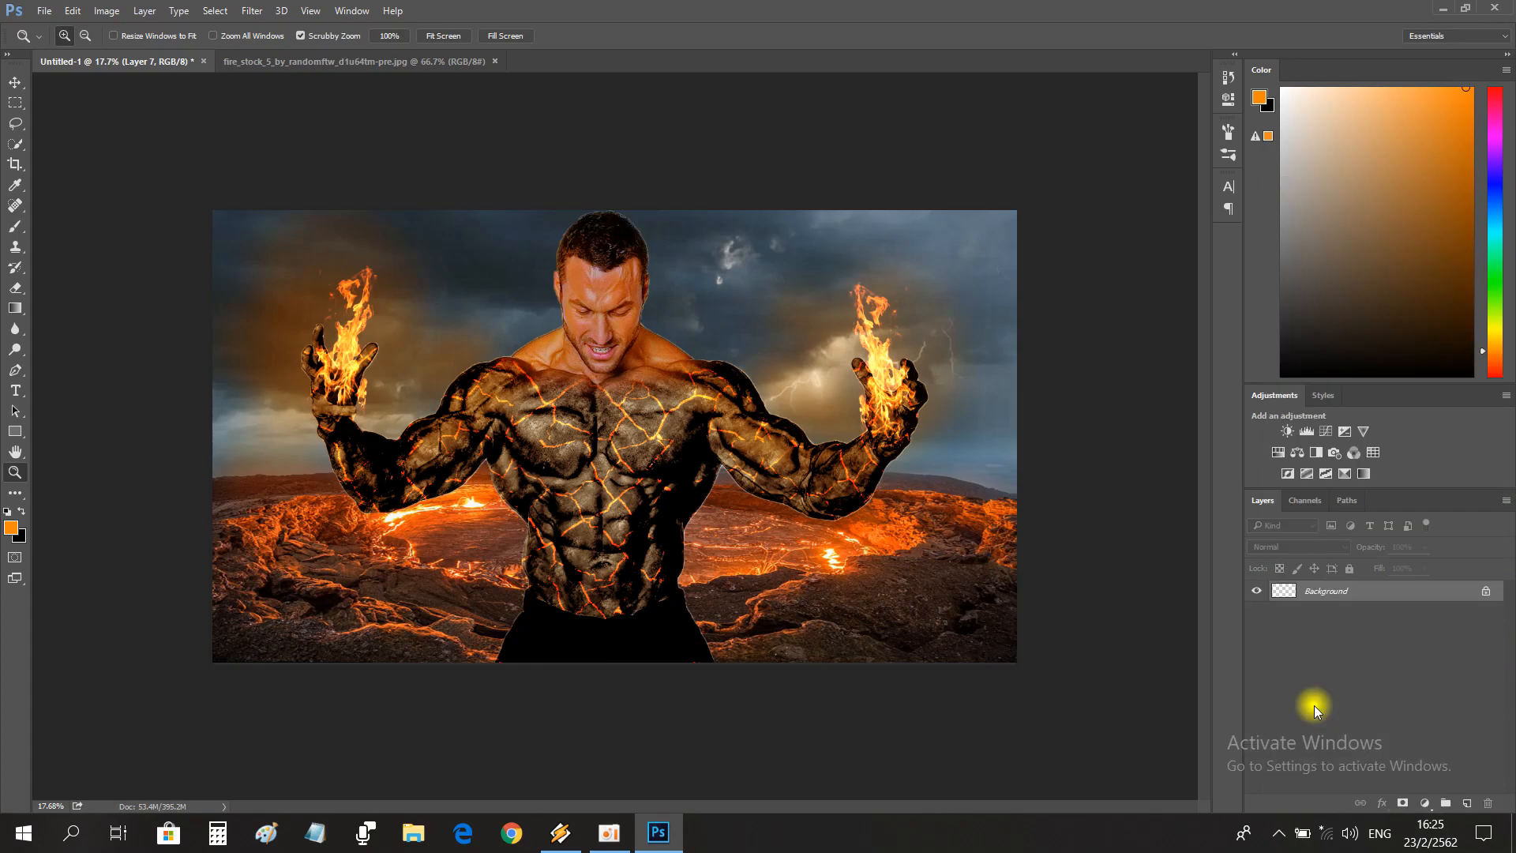
Apply the Camera Raw filter to the flattened image with Clarity +47, Blacks -3 and Whites -27.
{"action": "left_click", "coordinate": [253, 11]}
{"action": "left_click", "coordinate": [297, 122]}
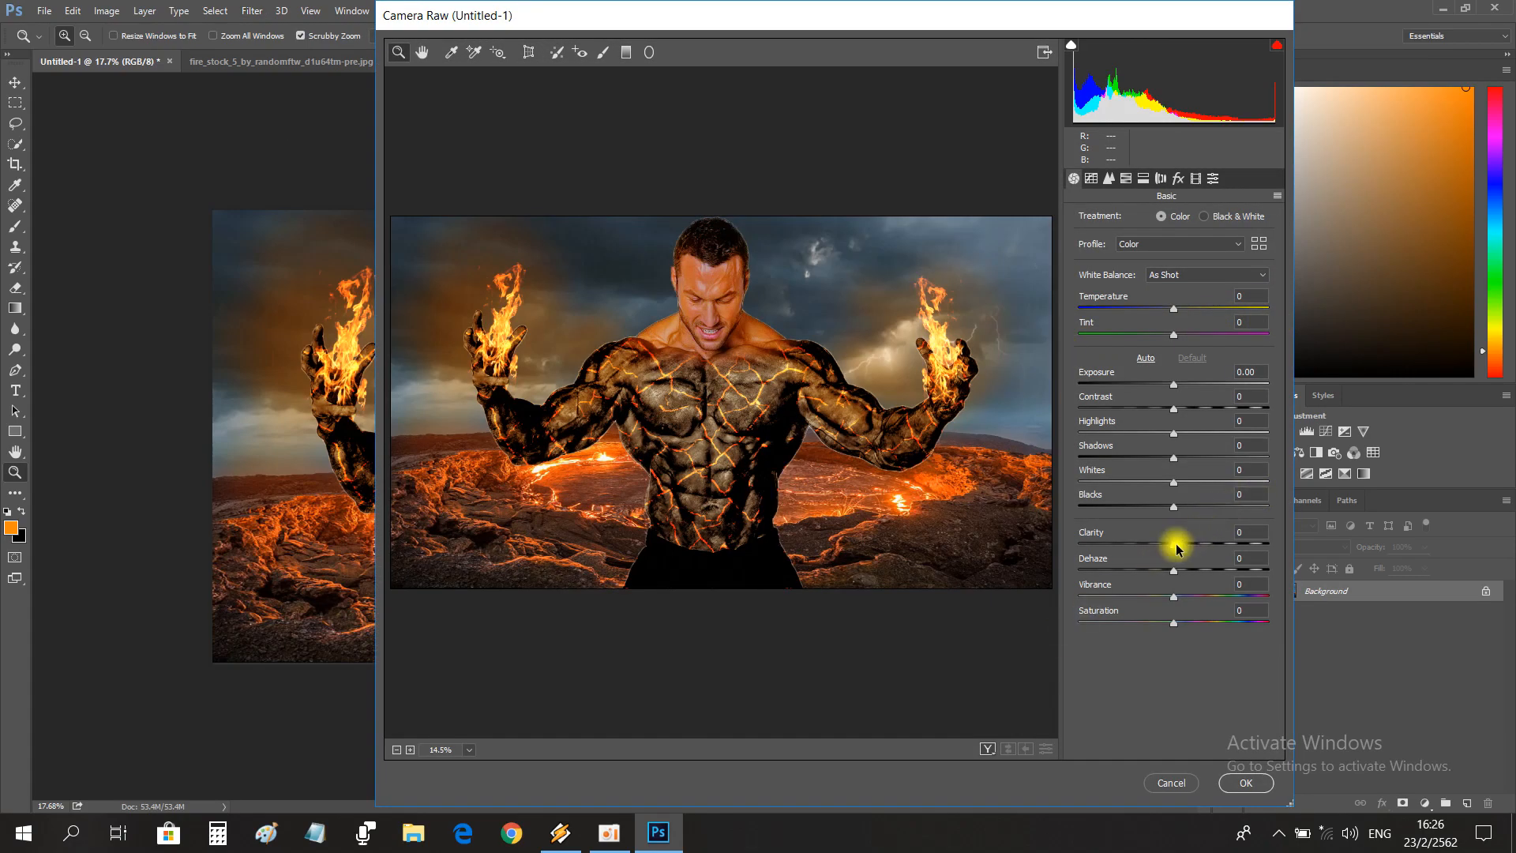
{"action": "left_click_drag", "start_coordinate": [1177, 544], "coordinate": [1208, 546]}
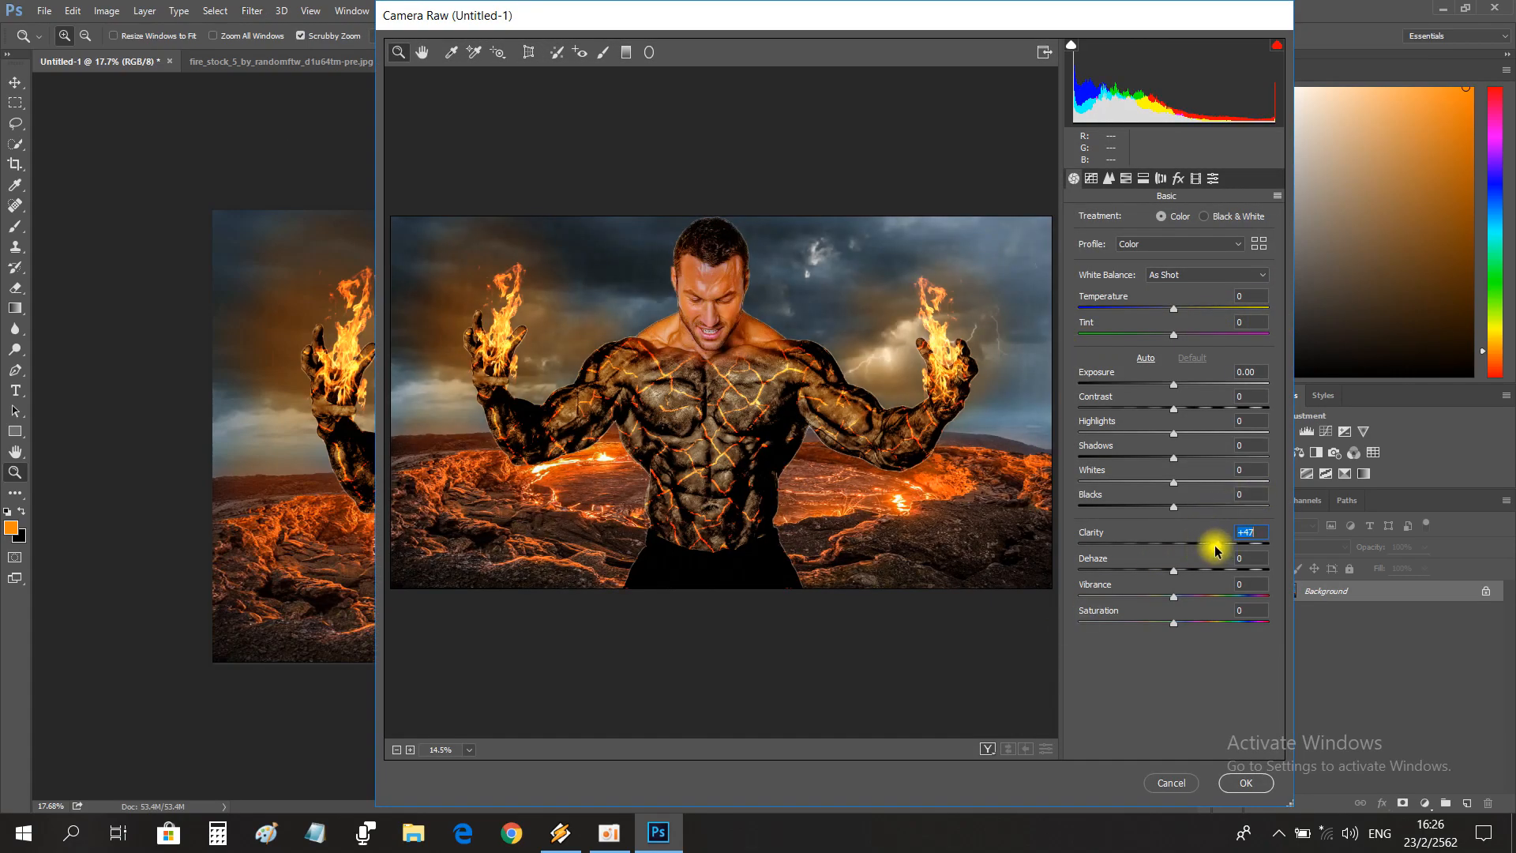
{"action": "mouse_move", "coordinate": [1134, 512]}
{"action": "left_mouse_down"}
{"action": "mouse_move", "coordinate": [1172, 515]}
{"action": "mouse_move", "coordinate": [1213, 487]}
{"action": "mouse_move", "coordinate": [1149, 491]}
{"action": "left_mouse_up"}
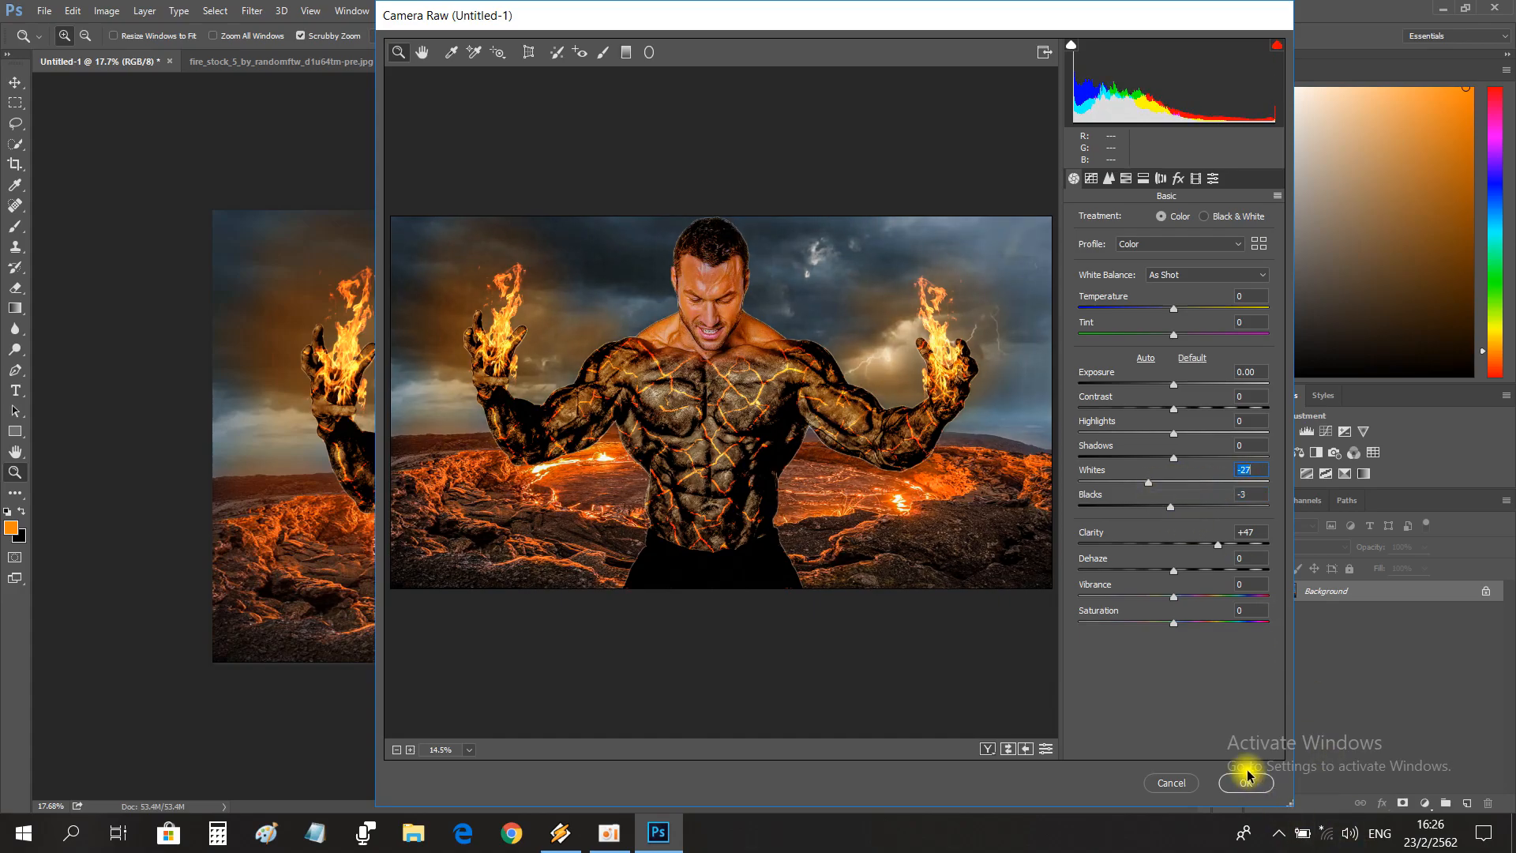
{"action": "left_click", "coordinate": [1244, 782]}
Add a Color Lookup adjustment layer and set its 3DLUT file to EdgyAmber.3DL.
{"action": "left_click", "coordinate": [1425, 803]}
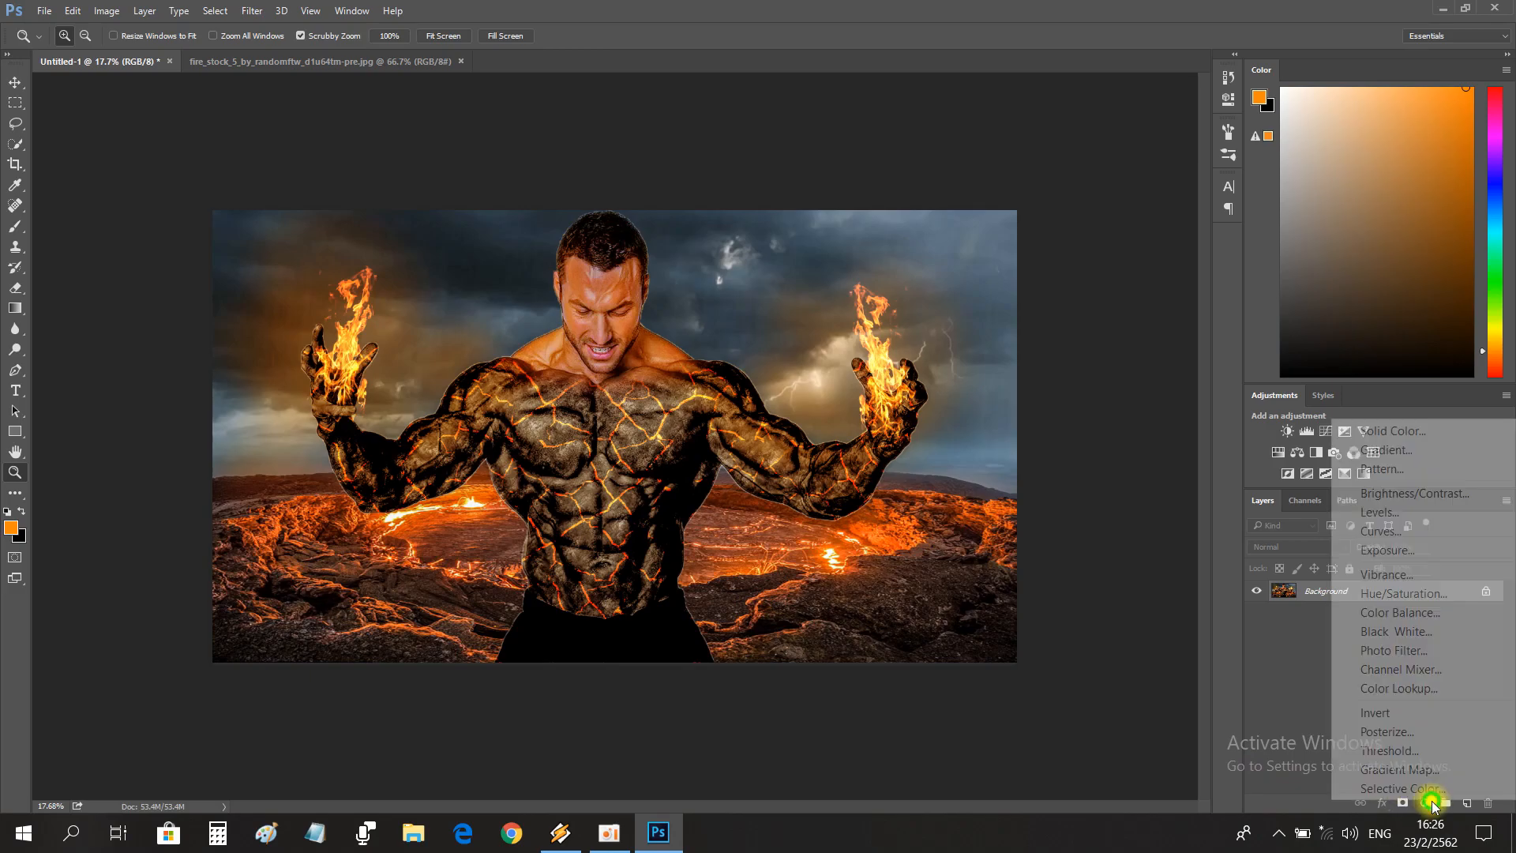
{"action": "left_click", "coordinate": [1405, 689]}
{"action": "left_click", "coordinate": [1083, 117]}
{"action": "left_click", "coordinate": [1073, 129]}
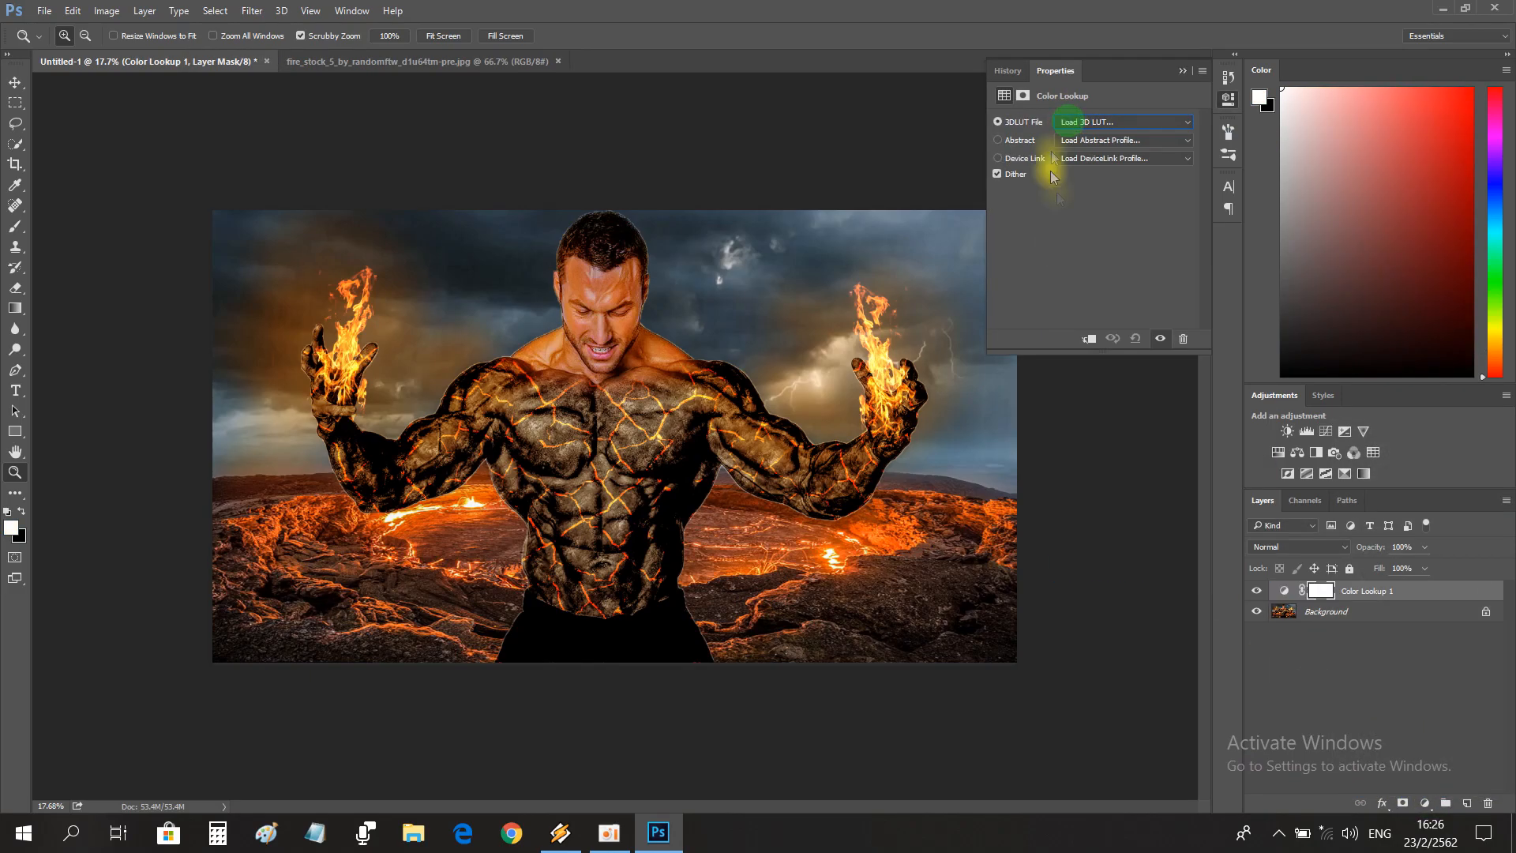
{"action": "key", "text": "Down"}
{"action": "key", "text": "Down"}
{"action": "key", "text": "Down"}
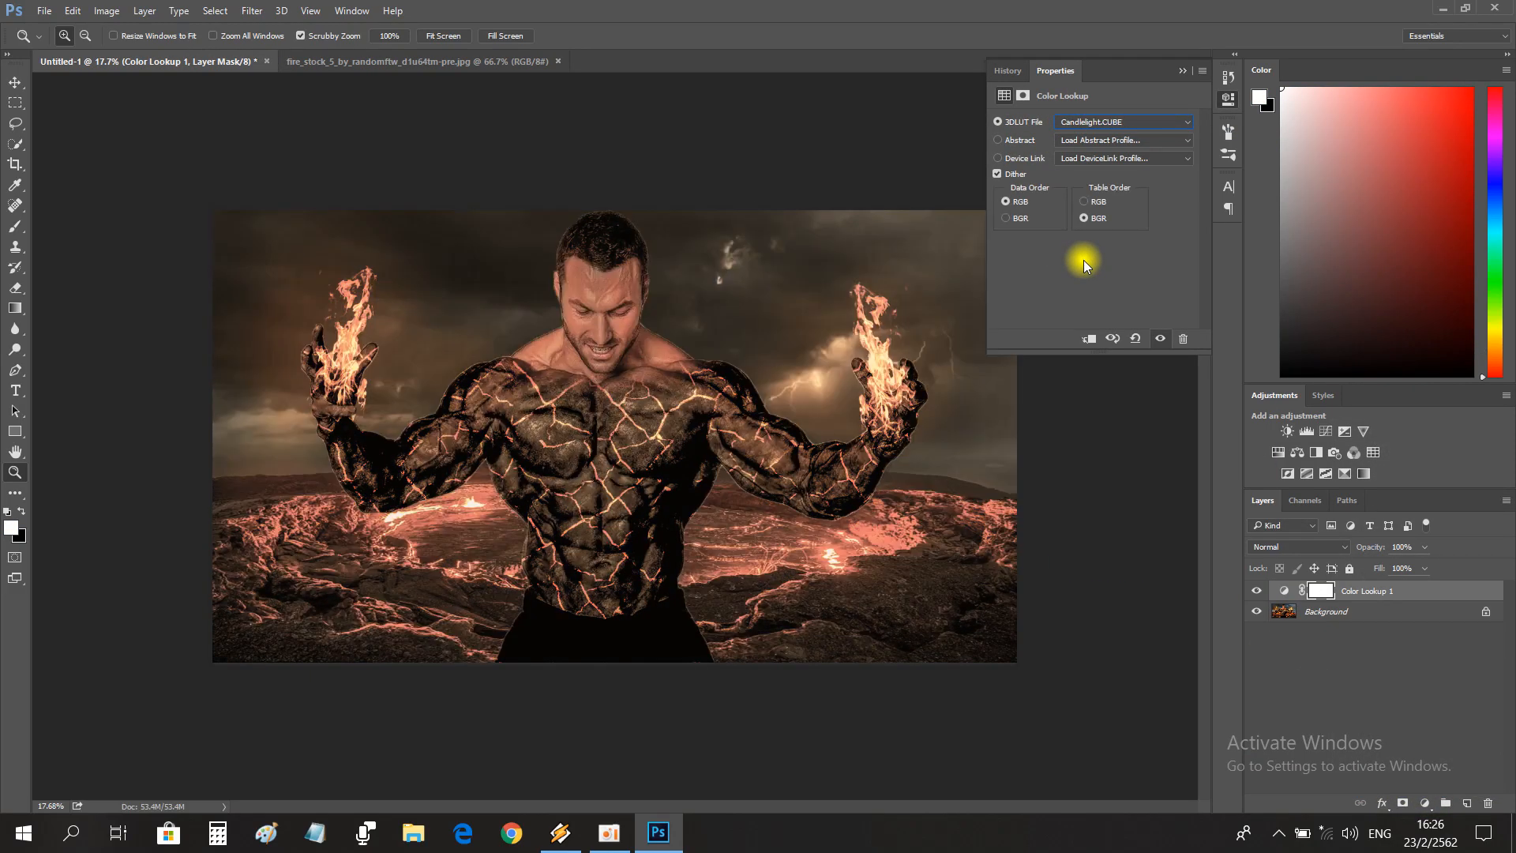
{"action": "key", "text": "Down"}
{"action": "key", "text": "Down"}
{"action": "key", "text": "Down"}
{"action": "key", "text": "Down"}
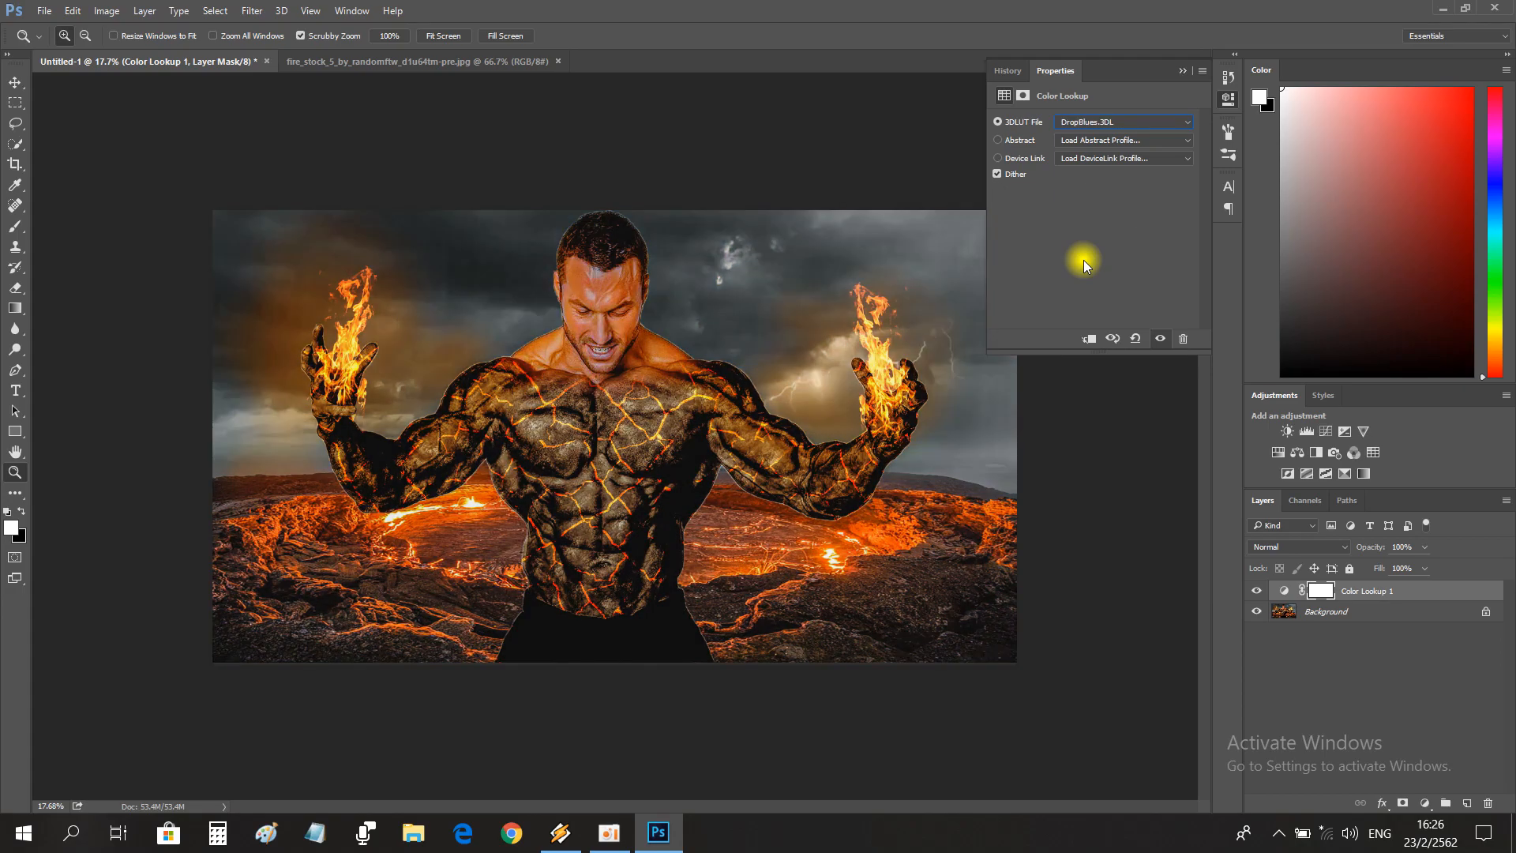
{"action": "key", "text": "Down"}
{"action": "key", "text": "Up"}
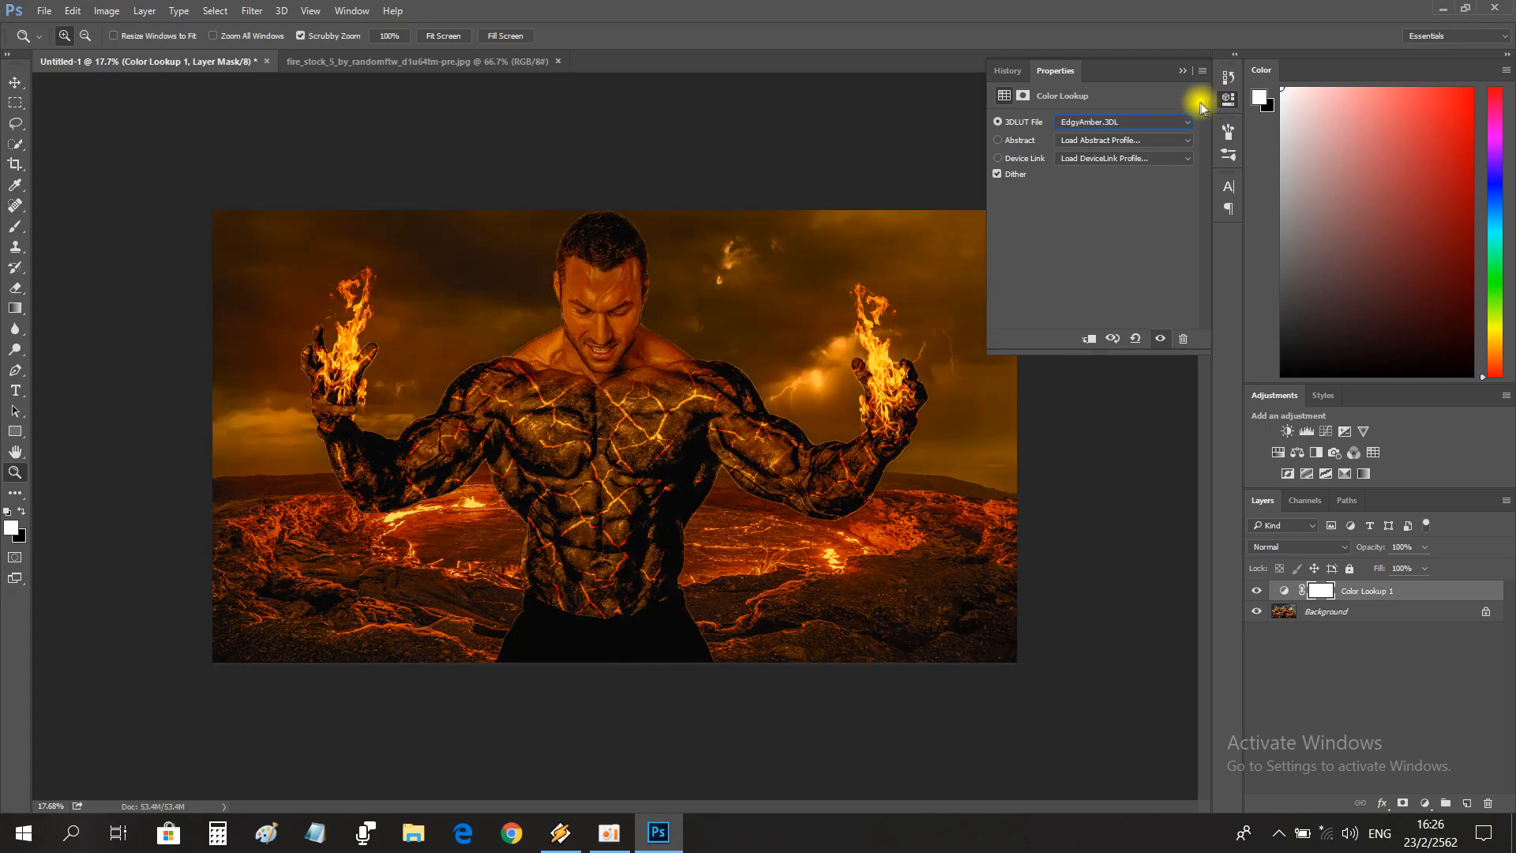
Set the Color Lookup layer's opacity to 28% and compare the image with and without the adjustment.
{"action": "left_click_drag", "start_coordinate": [1372, 547], "coordinate": [1351, 550]}
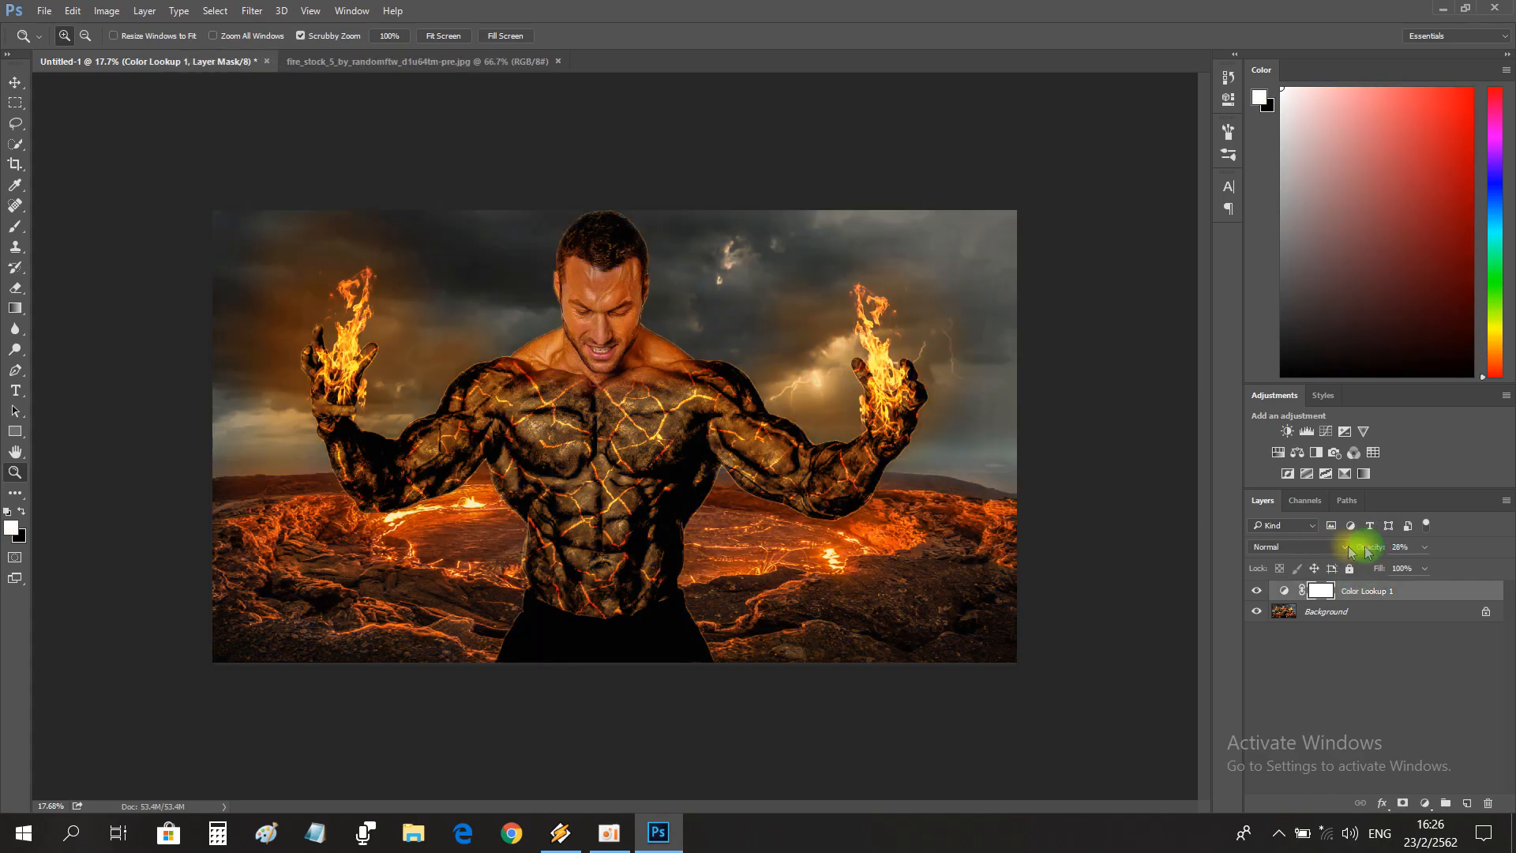
{"action": "left_click", "coordinate": [1257, 592]}
{"action": "left_click", "coordinate": [1257, 593]}
{"action": "left_click_drag", "start_coordinate": [450, 427], "coordinate": [666, 449]}
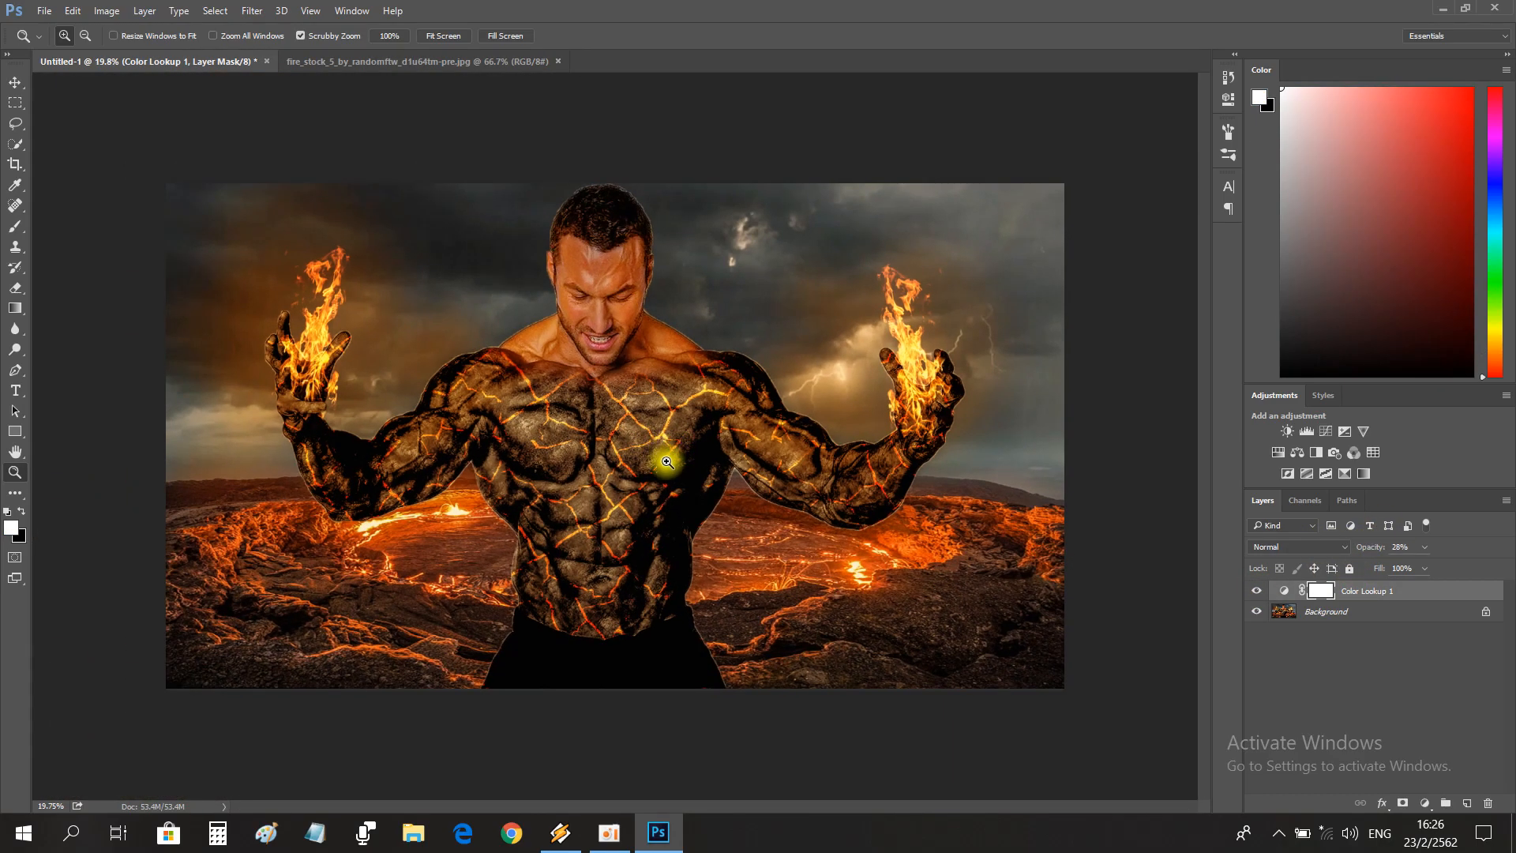
Close the fire stock image and add the artist's name as small orange text in the composite's lower-right corner.
{"action": "left_click", "coordinate": [557, 61]}
{"action": "key", "text": "t"}
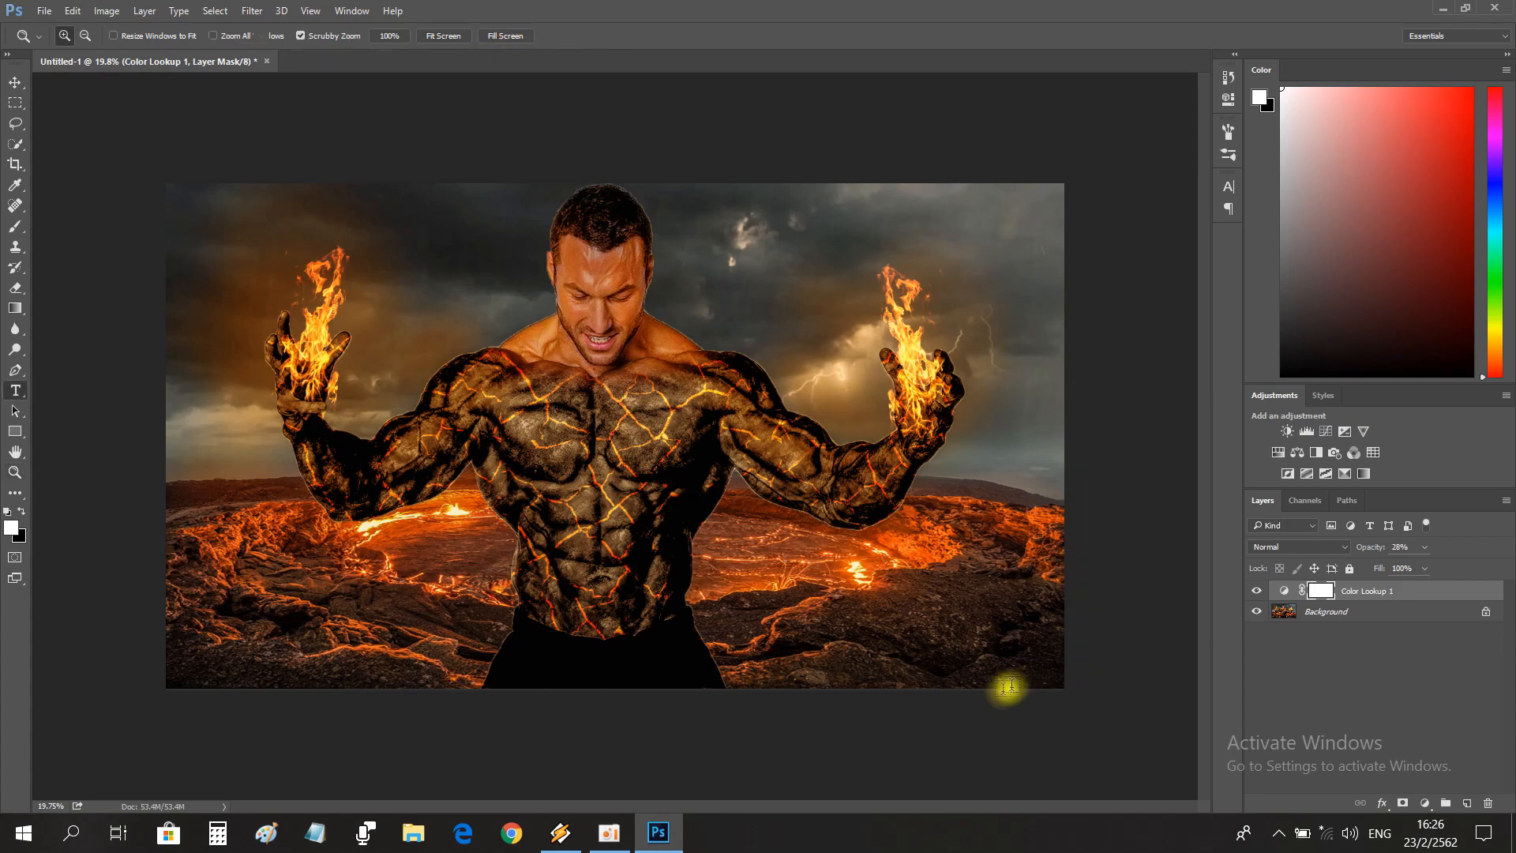
{"action": "left_click", "coordinate": [942, 666]}
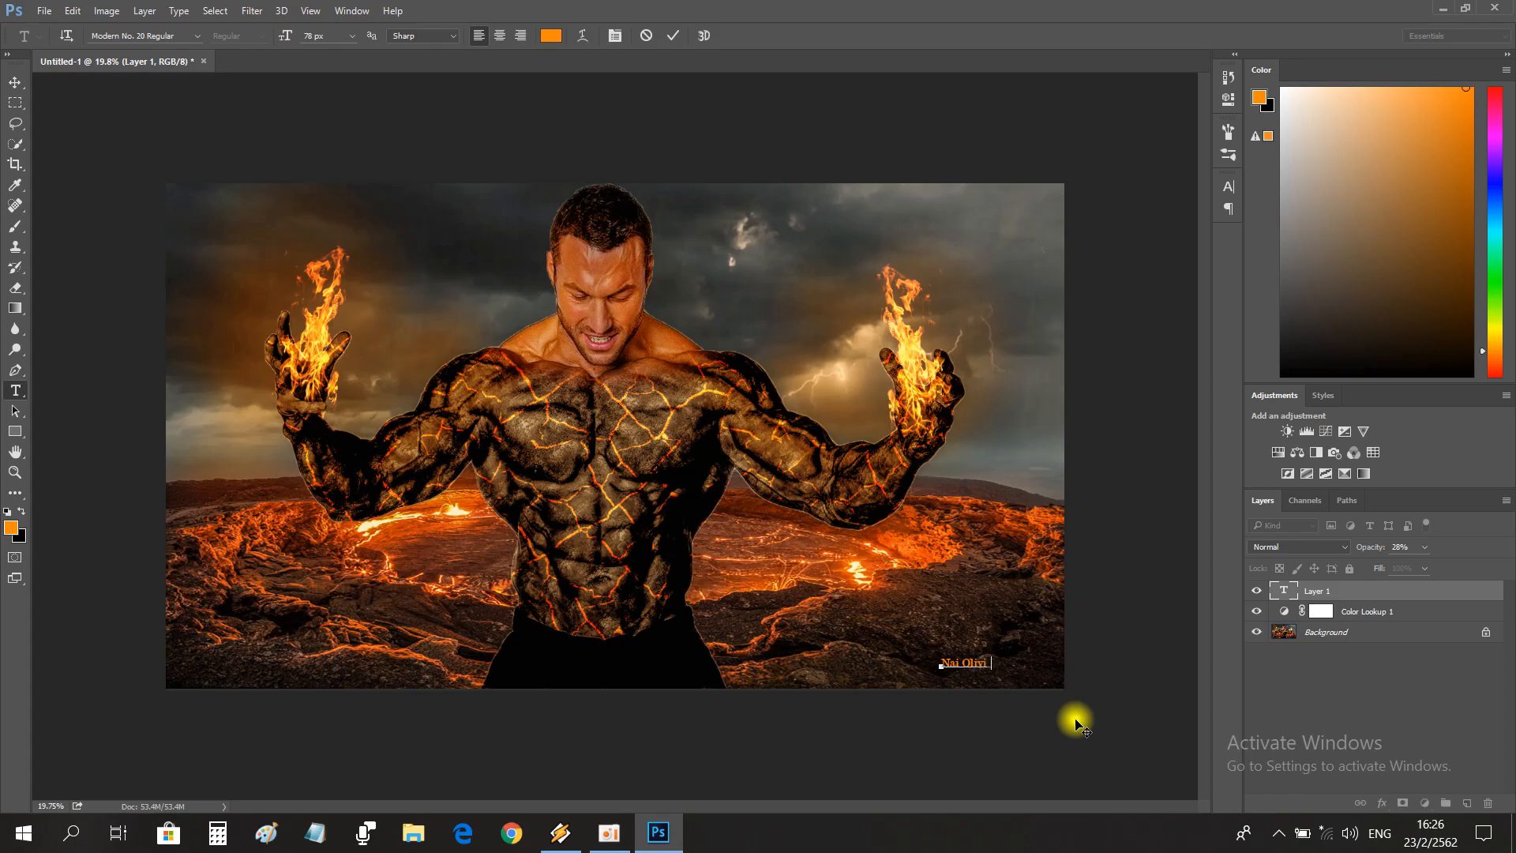
Set the signature text's font to SOV_wayo Regular and its size to 92 px.
{"action": "double_click", "coordinate": [1288, 594]}
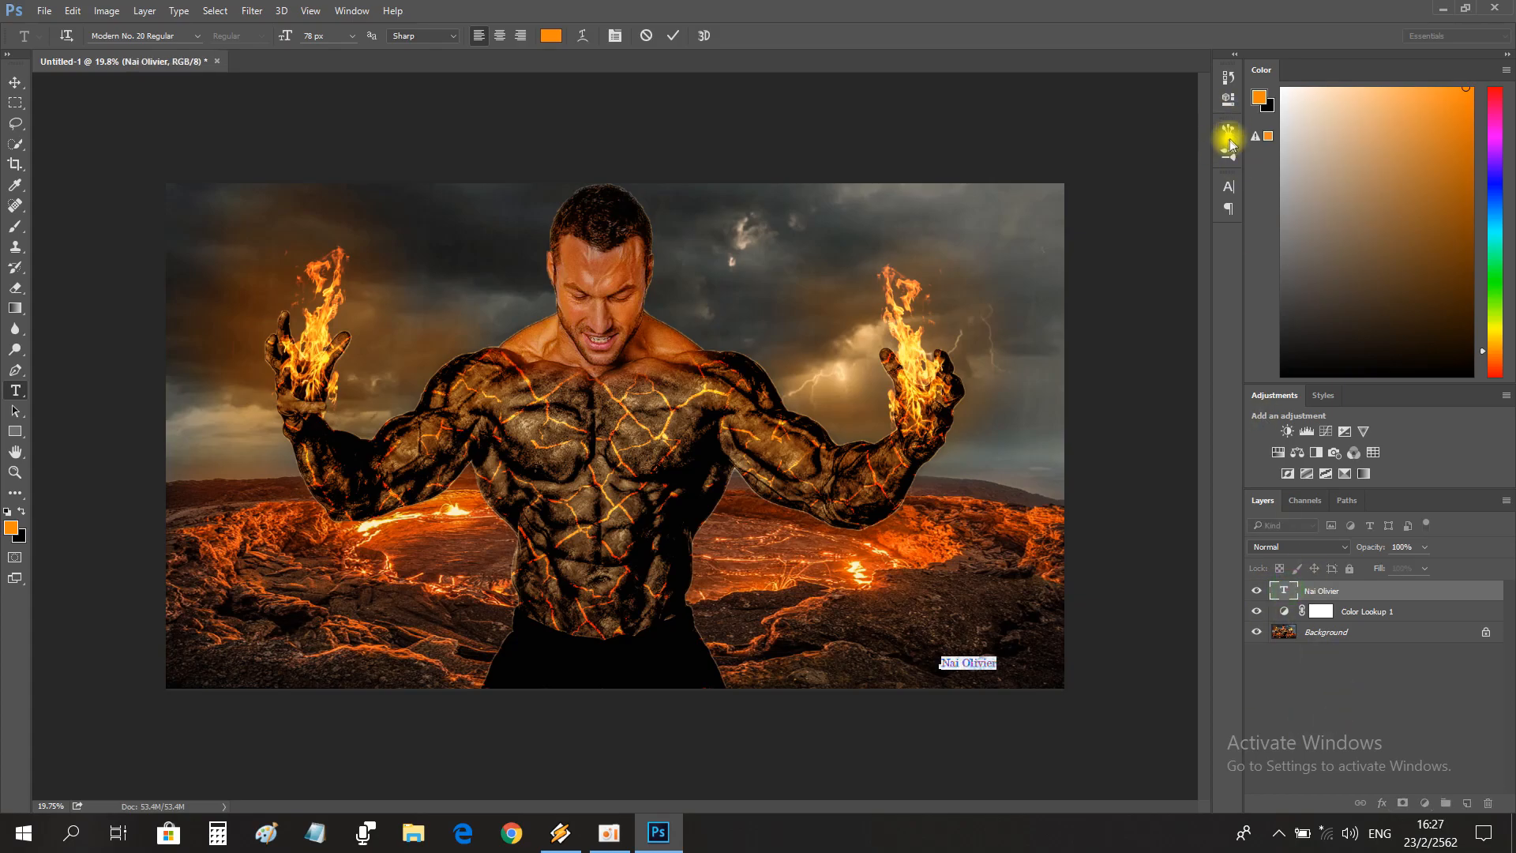
{"action": "left_click", "coordinate": [1229, 135]}
{"action": "left_click", "coordinate": [1229, 189]}
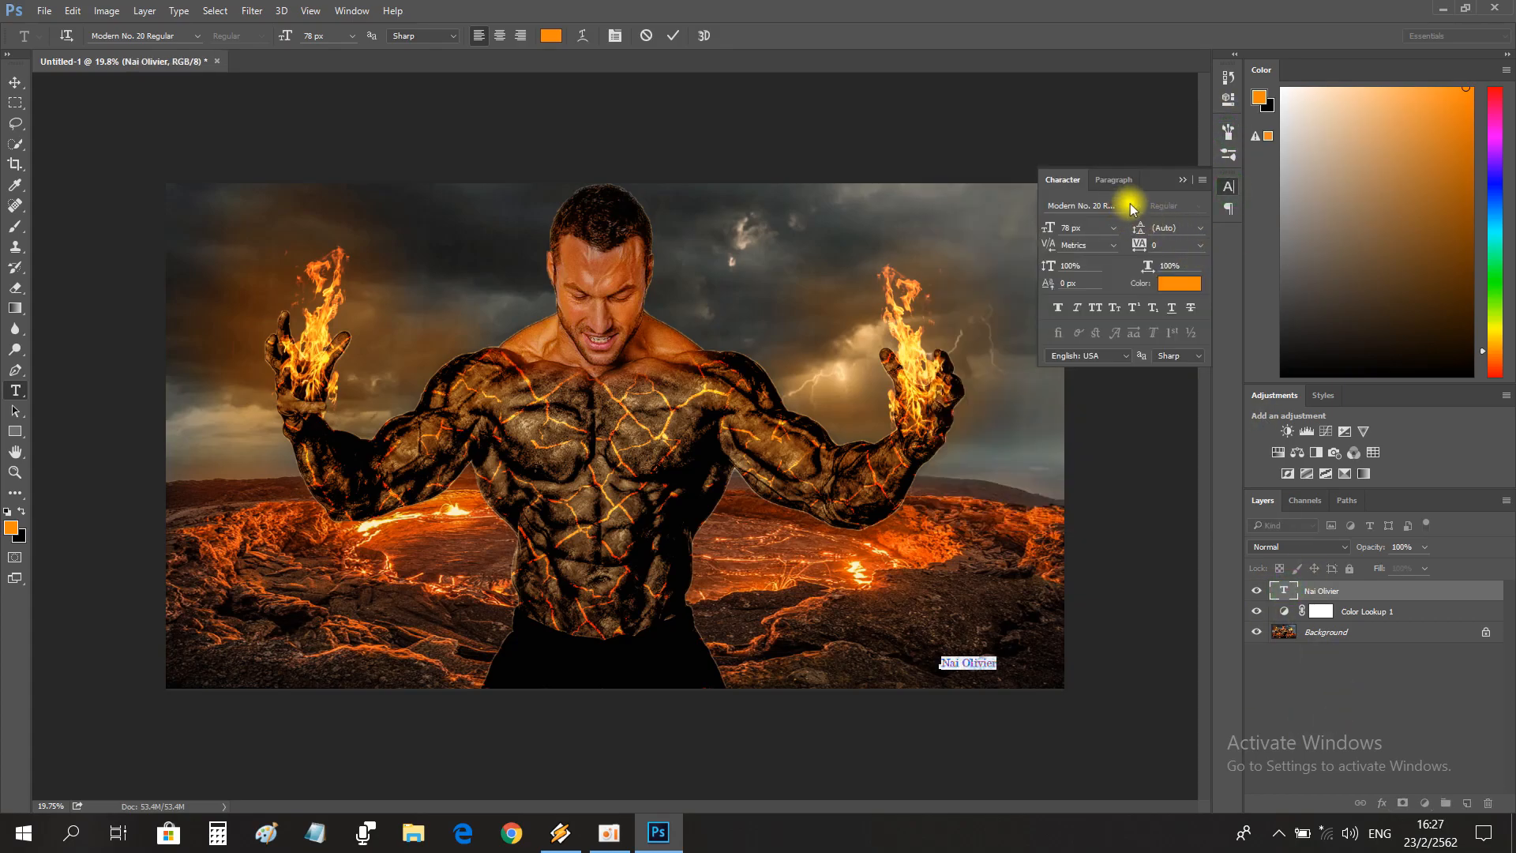
{"action": "left_click", "coordinate": [1131, 207]}
{"action": "scroll", "coordinate": [1311, 545], "scroll_direction": "down", "scroll_amount": 15}
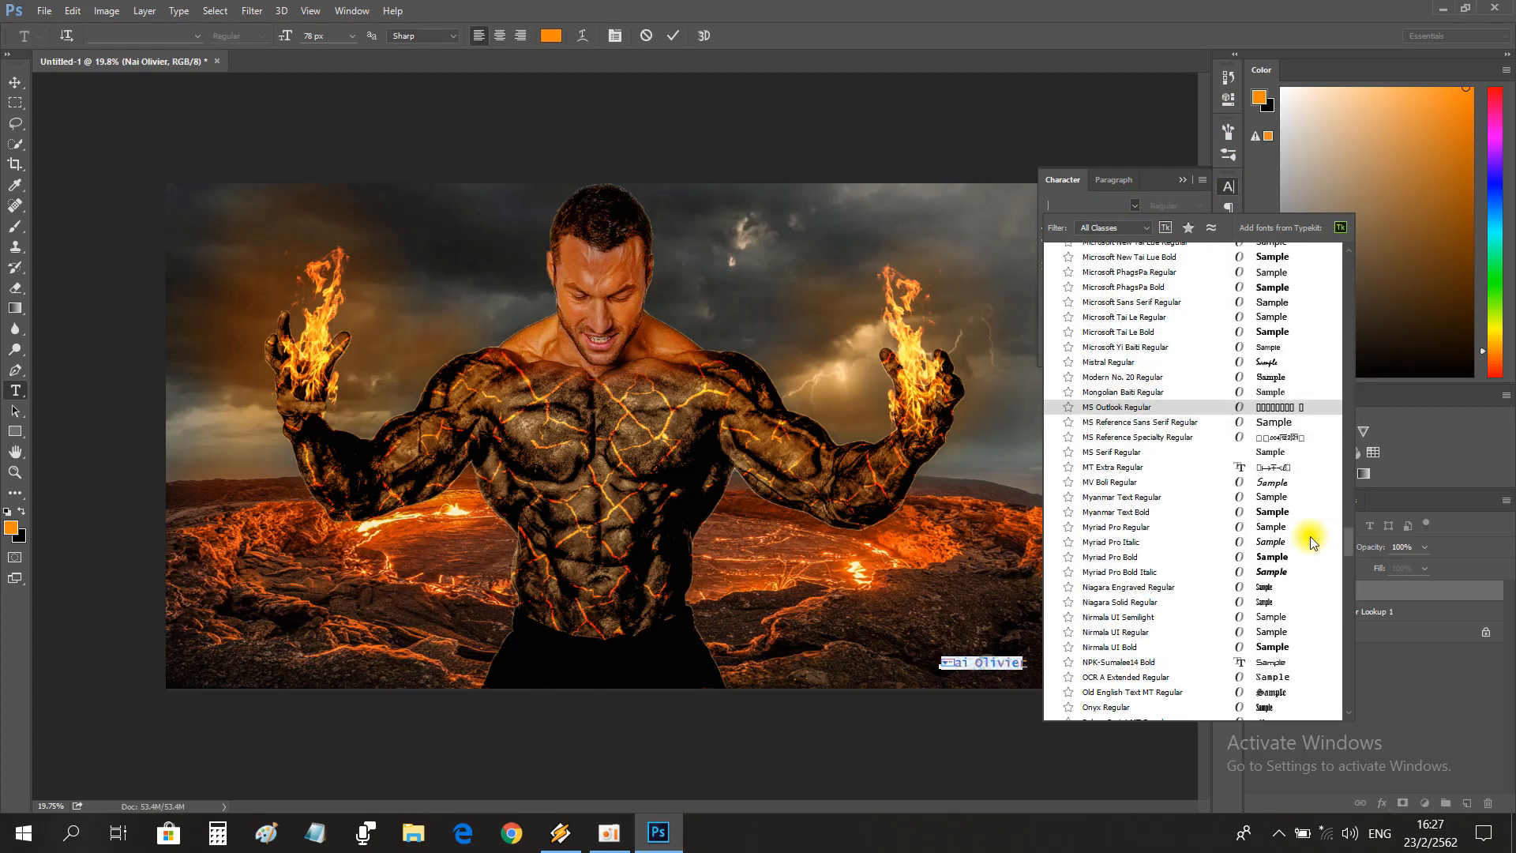
{"action": "scroll", "coordinate": [1307, 549], "scroll_direction": "up", "scroll_amount": 20}
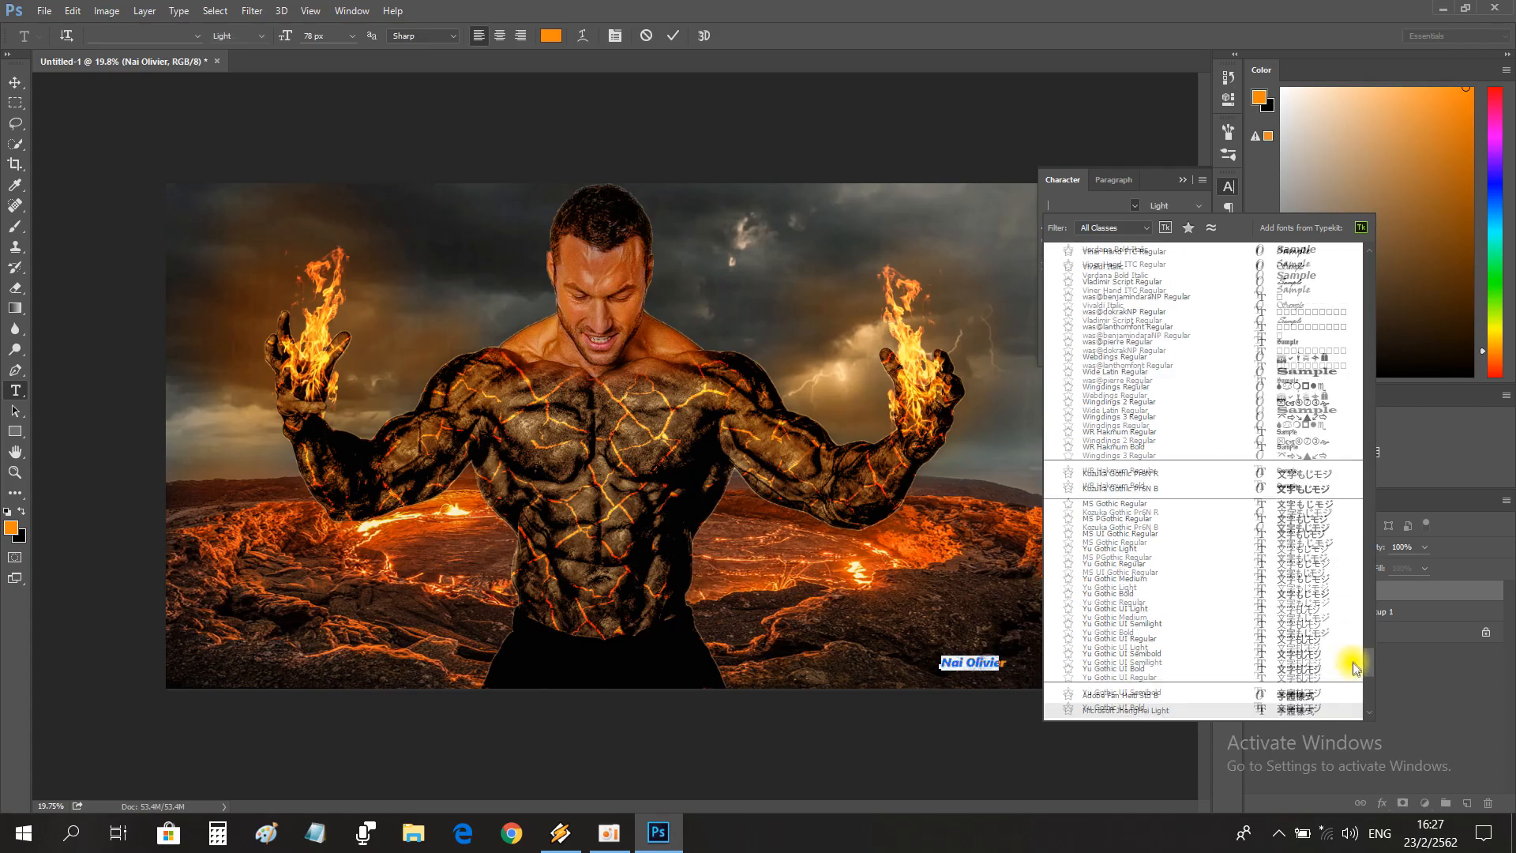
{"action": "left_click_drag", "start_coordinate": [1338, 473], "coordinate": [1351, 379]}
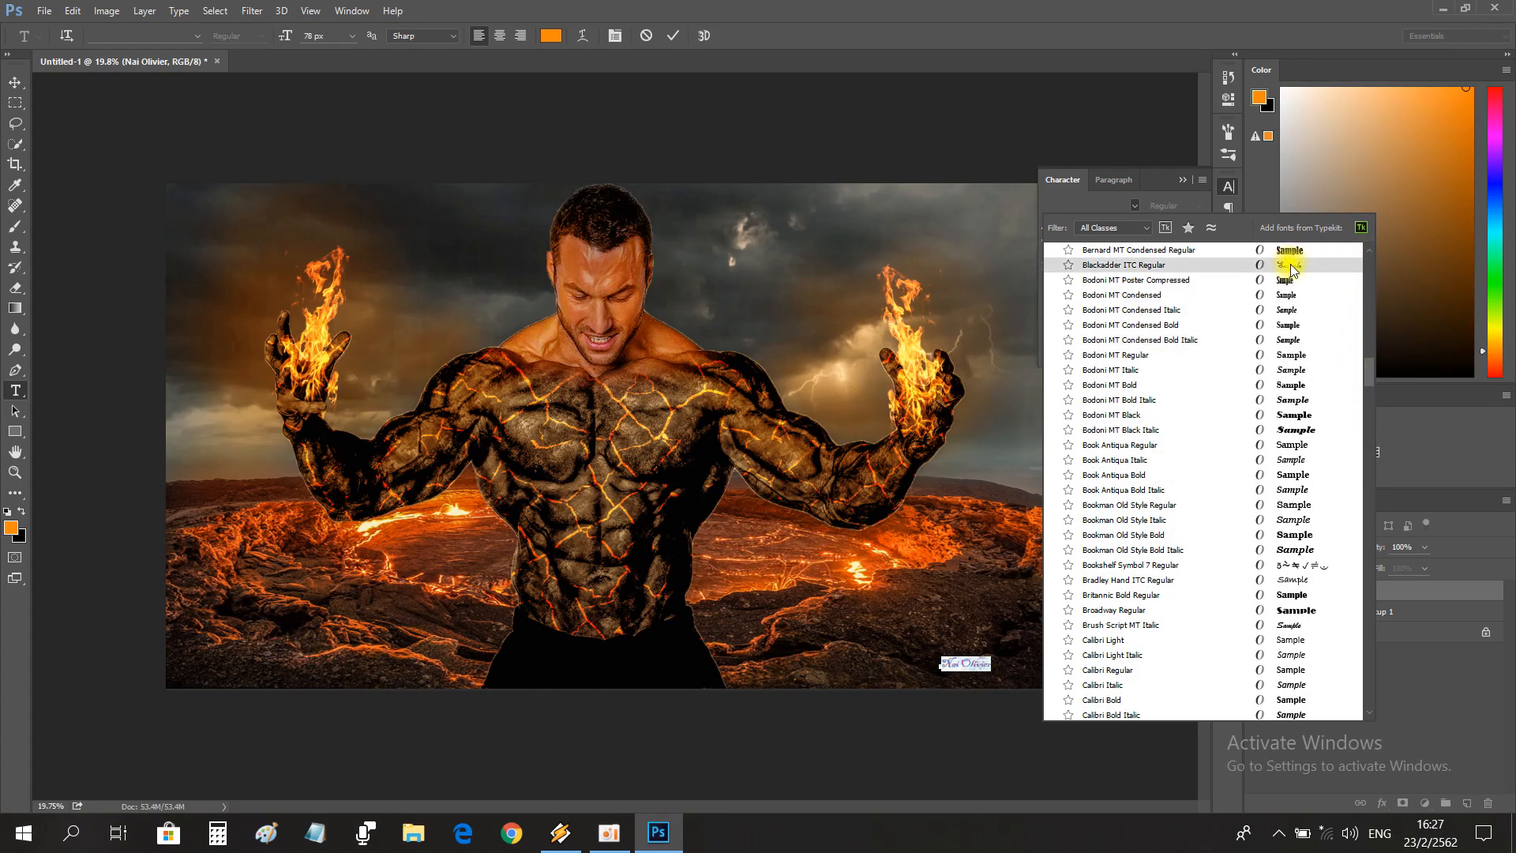
{"action": "scroll", "coordinate": [1314, 299], "scroll_direction": "up", "scroll_amount": 9}
{"action": "scroll", "coordinate": [1295, 316], "scroll_direction": "up", "scroll_amount": 2}
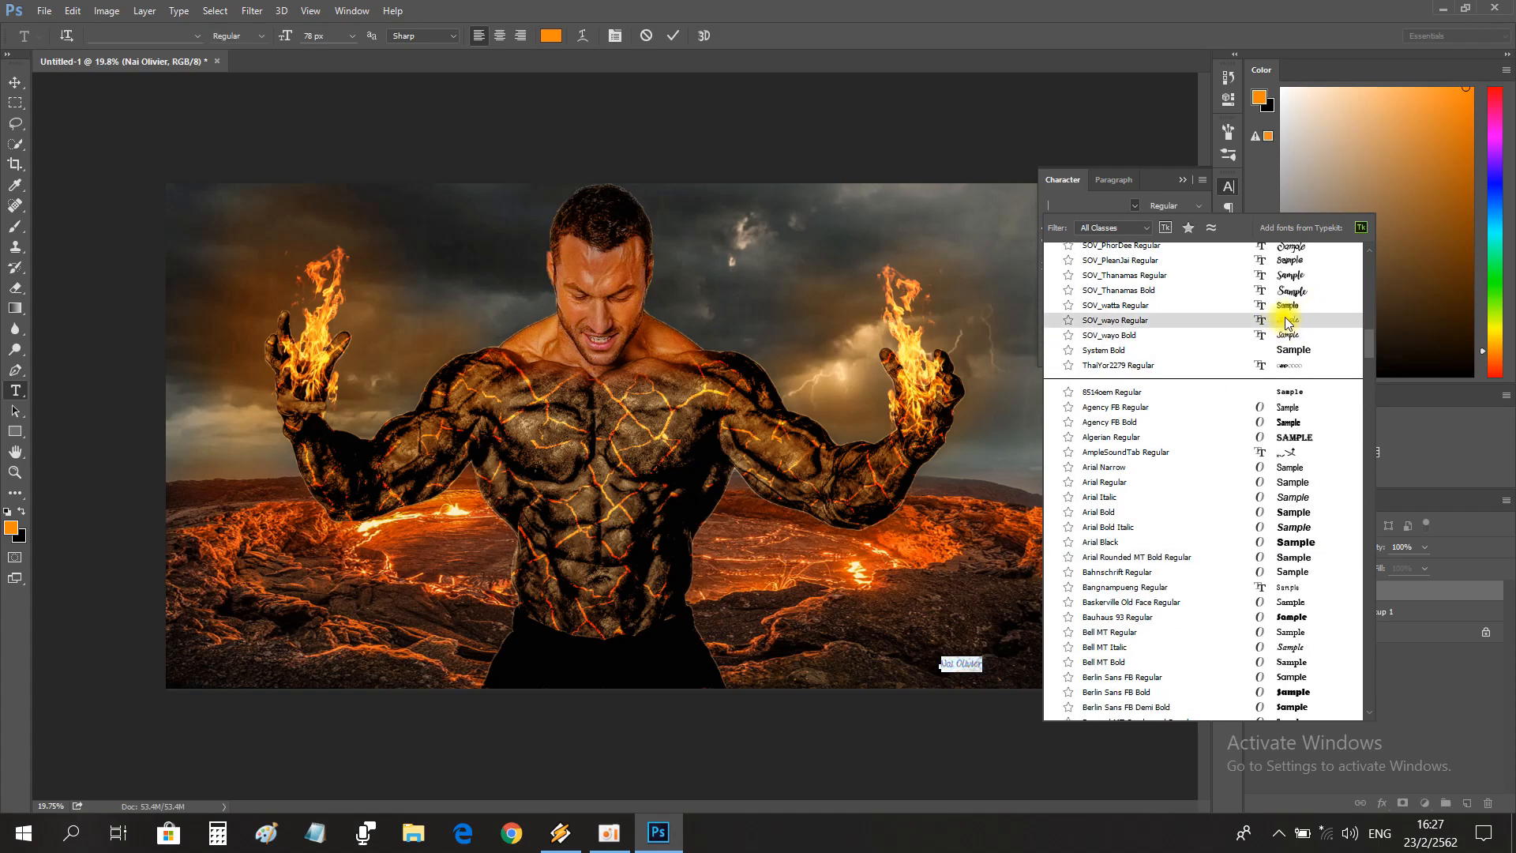
{"action": "left_click", "coordinate": [1294, 326]}
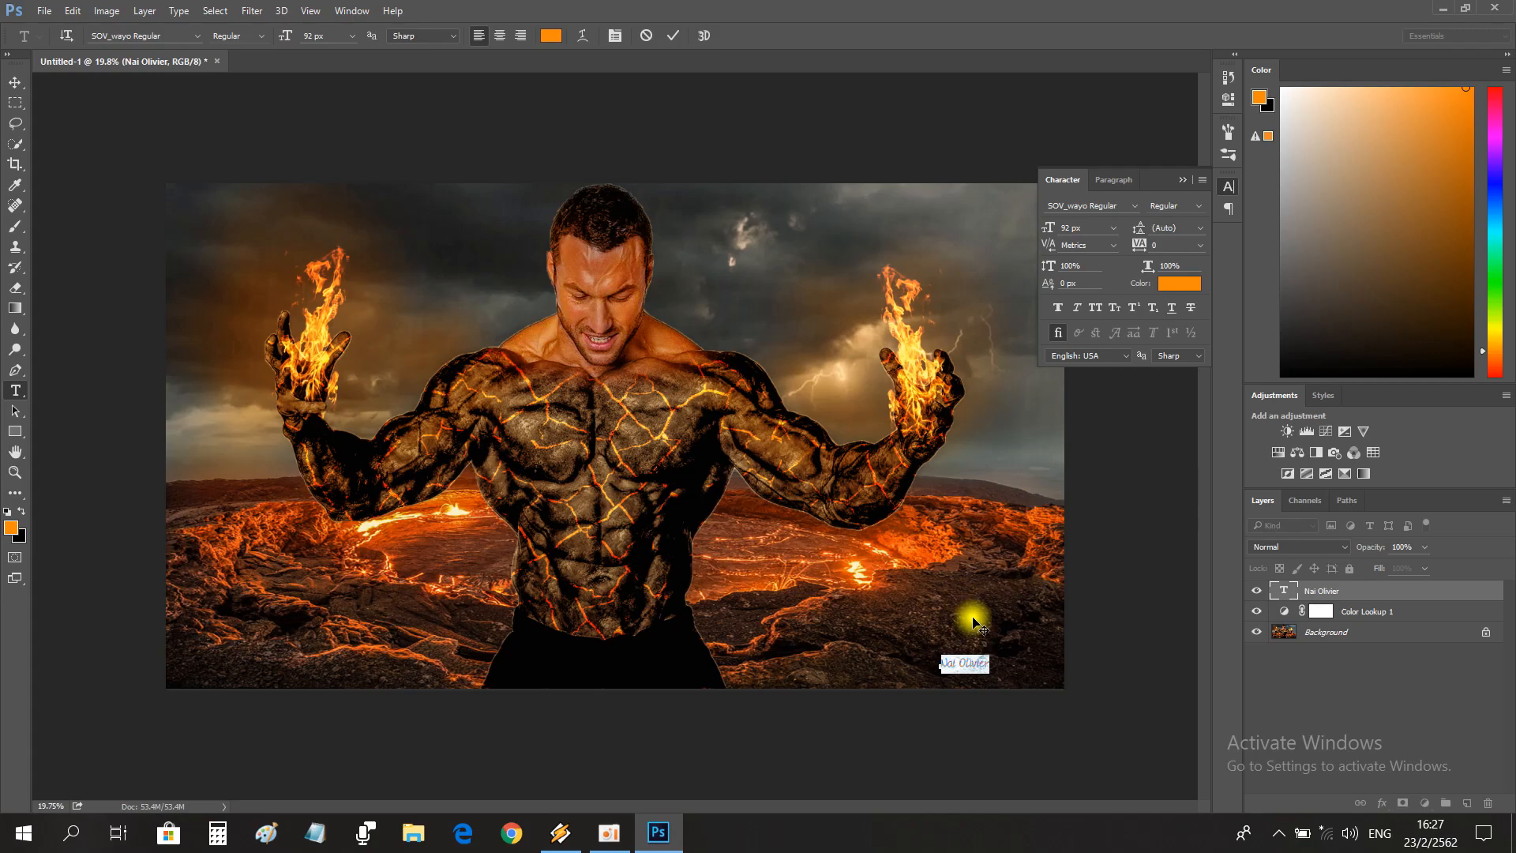
Tilt the signature diagonally upward in the image's lower-right corner and set its text colour to white (ffffff).
{"action": "left_click_drag", "start_coordinate": [973, 620], "coordinate": [930, 606]}
{"action": "left_click_drag", "start_coordinate": [1026, 699], "coordinate": [1079, 699]}
{"action": "left_click", "coordinate": [1178, 283]}
{"action": "left_click_drag", "start_coordinate": [606, 269], "coordinate": [484, 168]}
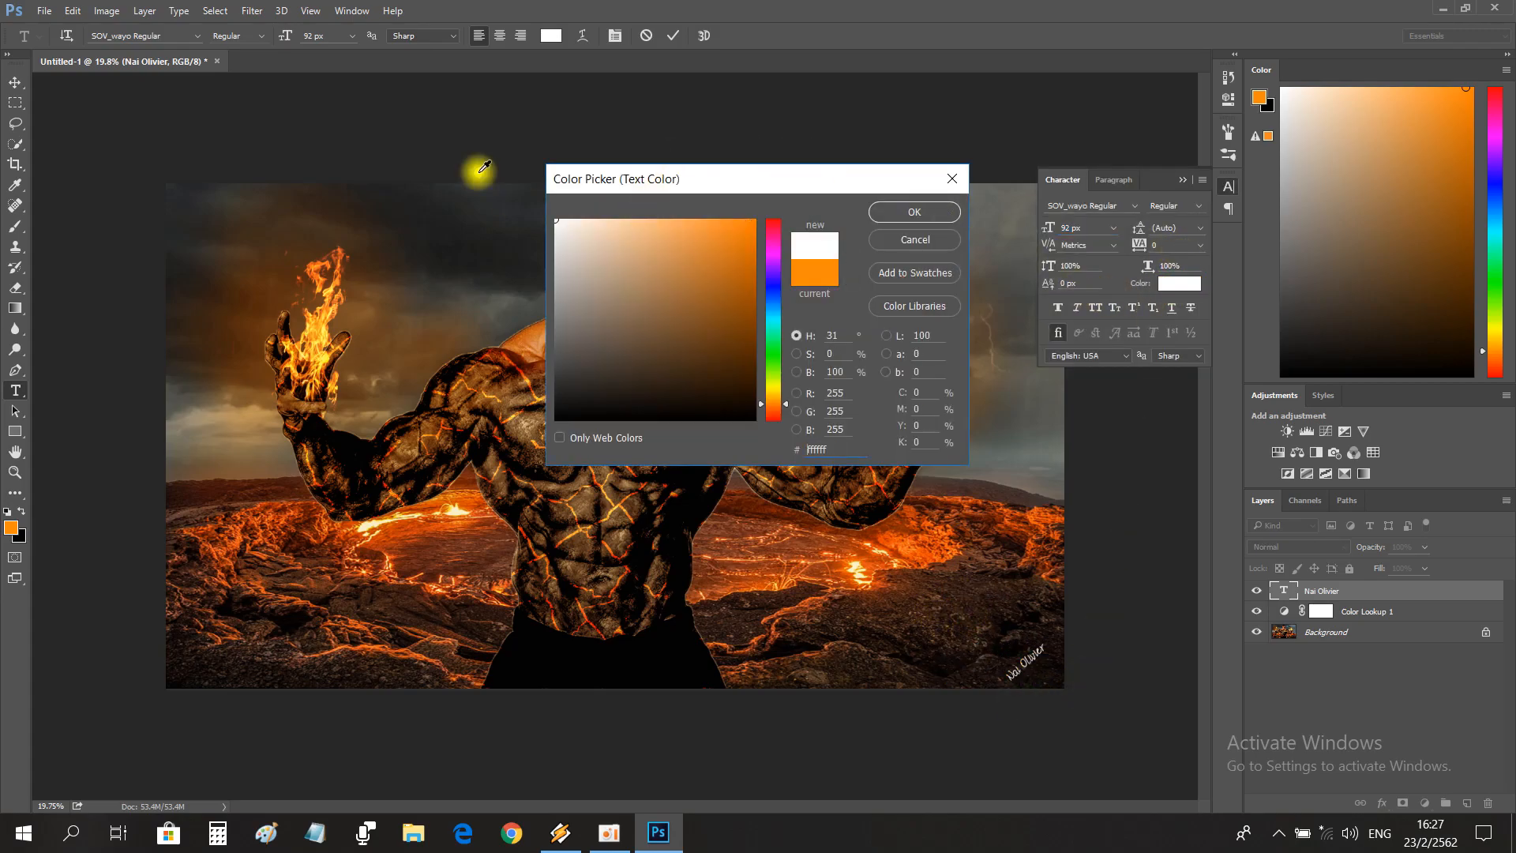
{"action": "left_click", "coordinate": [918, 212]}
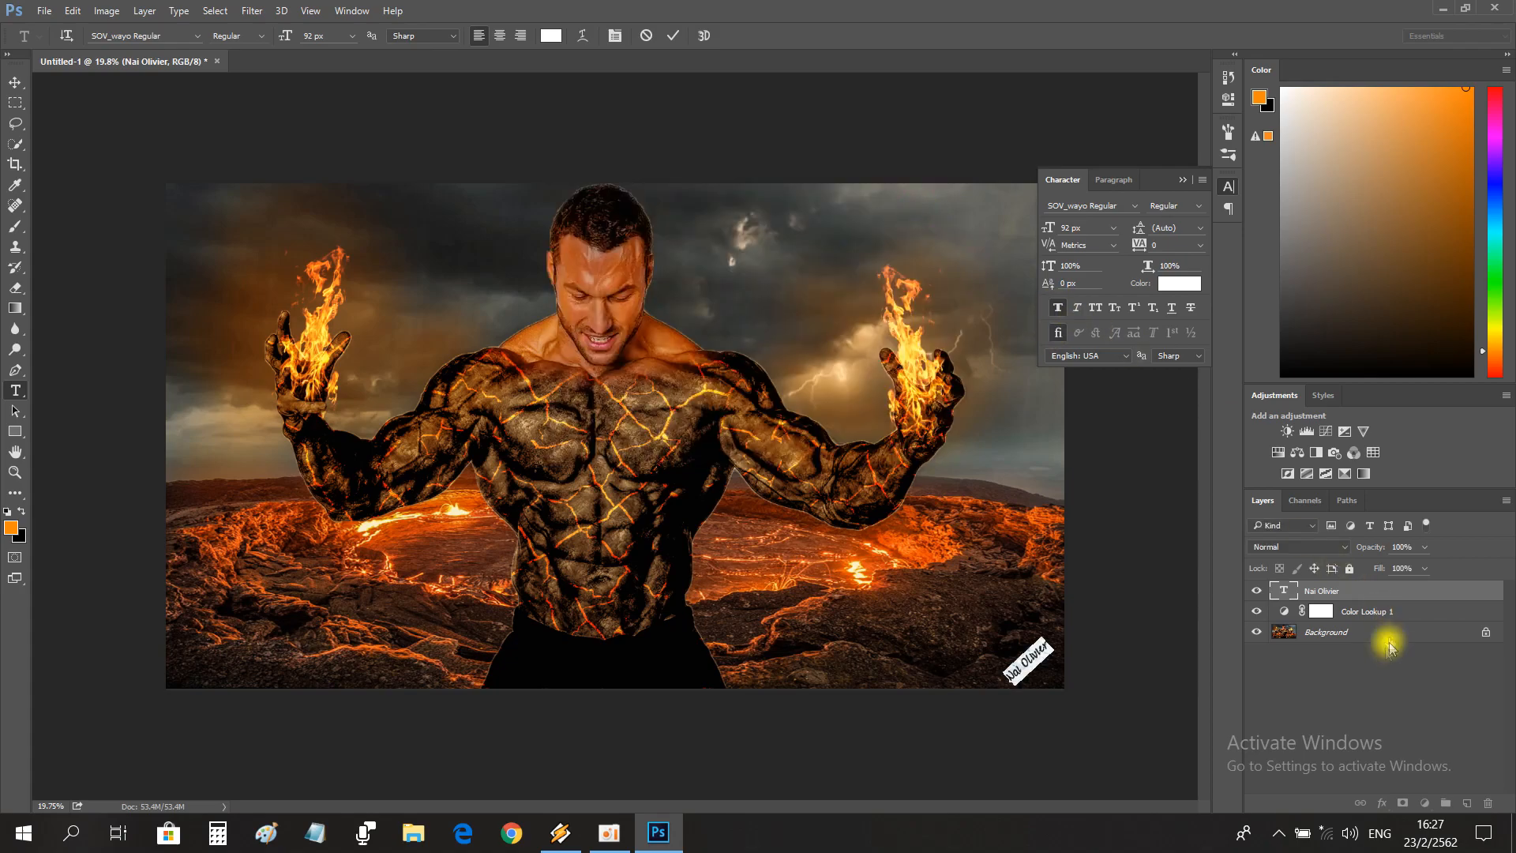
Finish editing the signature text and flatten all layers into the Background.
{"action": "left_click", "coordinate": [1316, 663]}
{"action": "left_click", "coordinate": [1183, 180]}
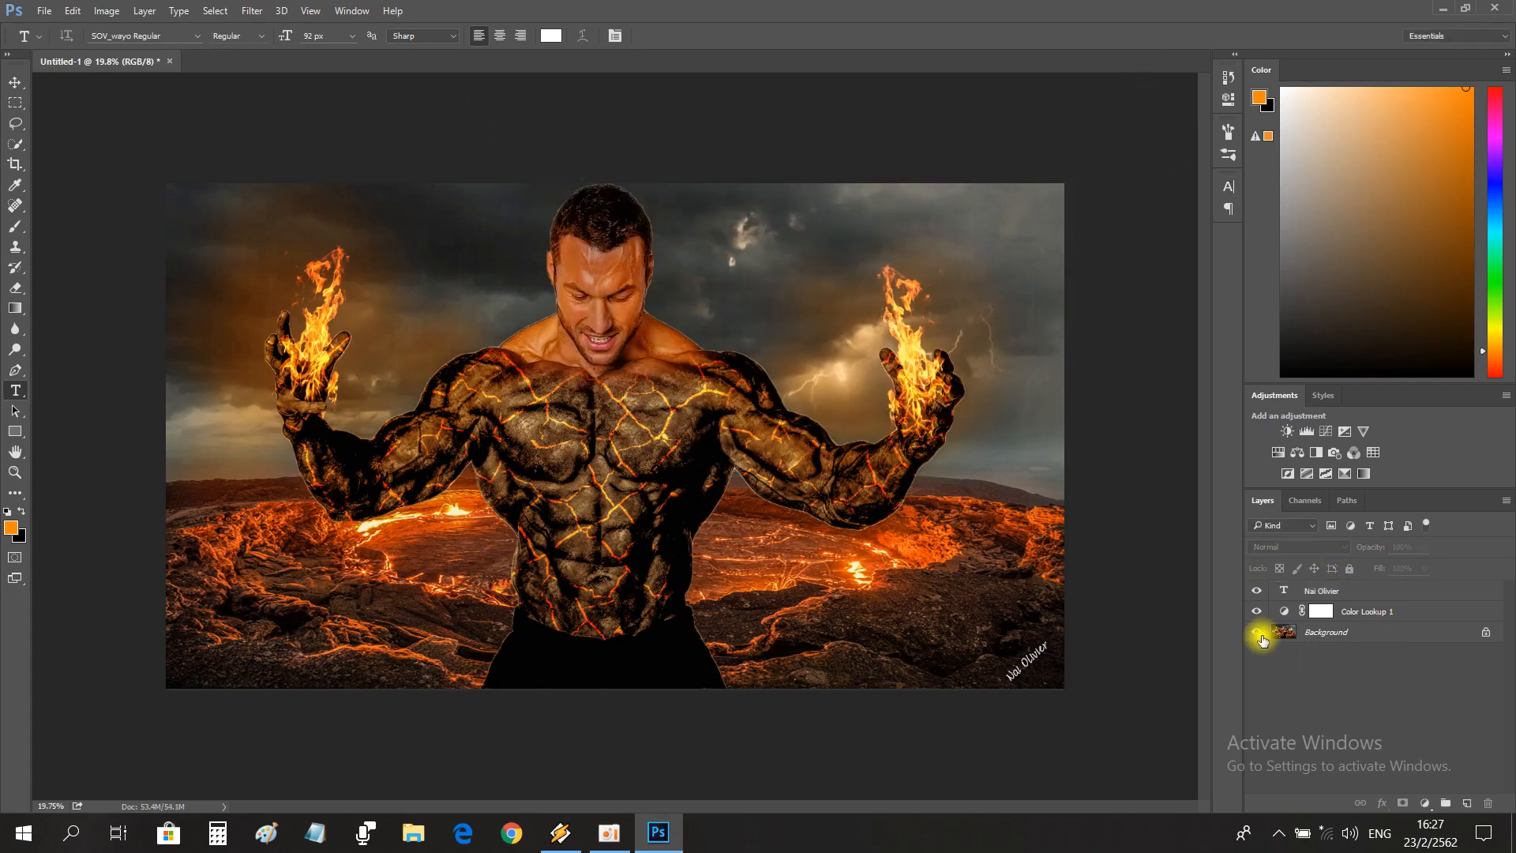
{"action": "left_click", "coordinate": [1505, 501]}
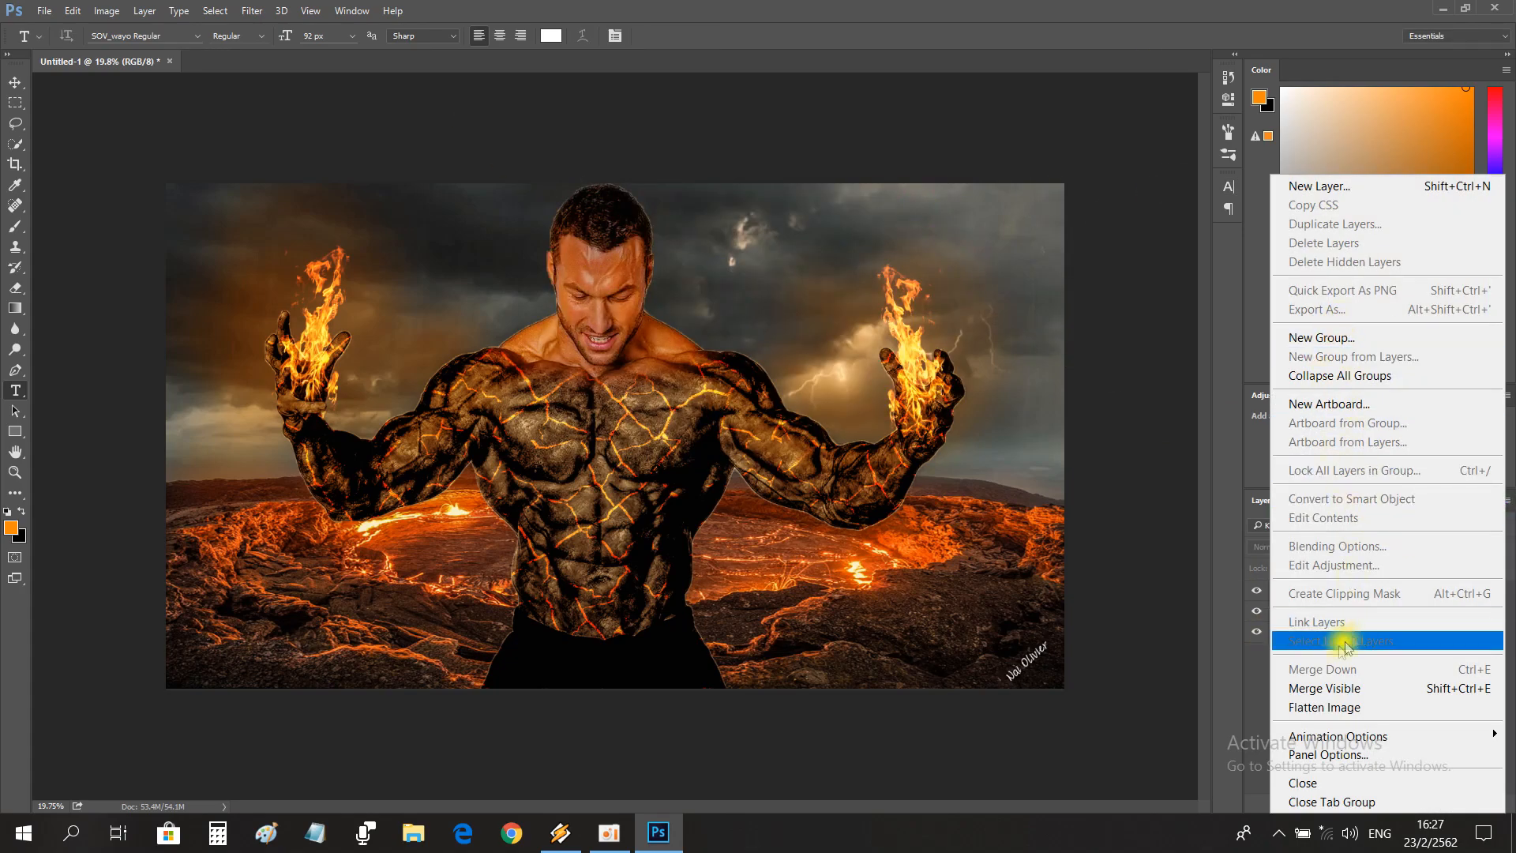
{"action": "left_click", "coordinate": [1315, 699]}
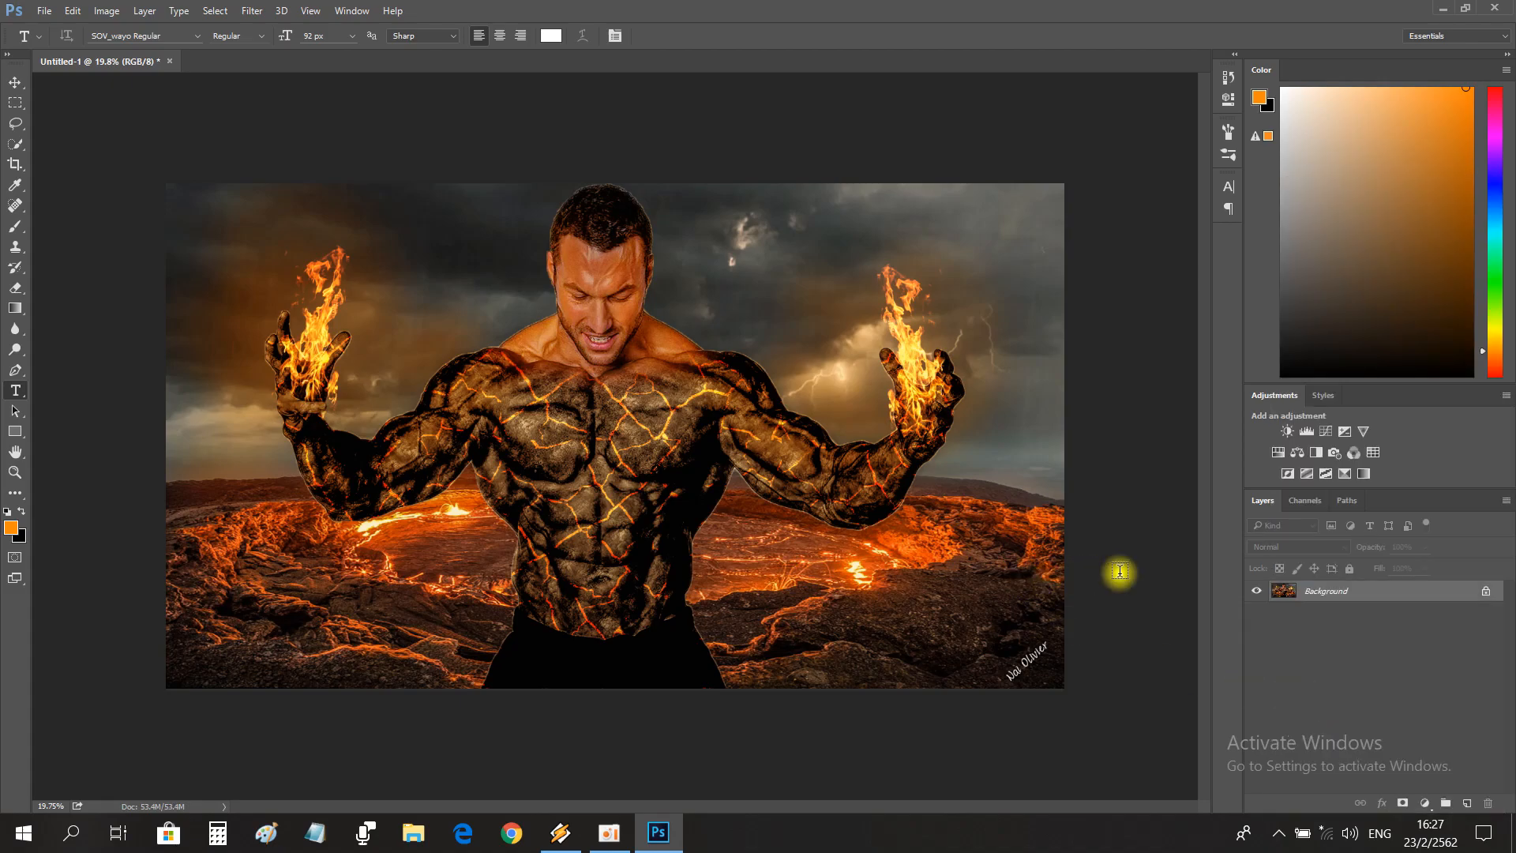